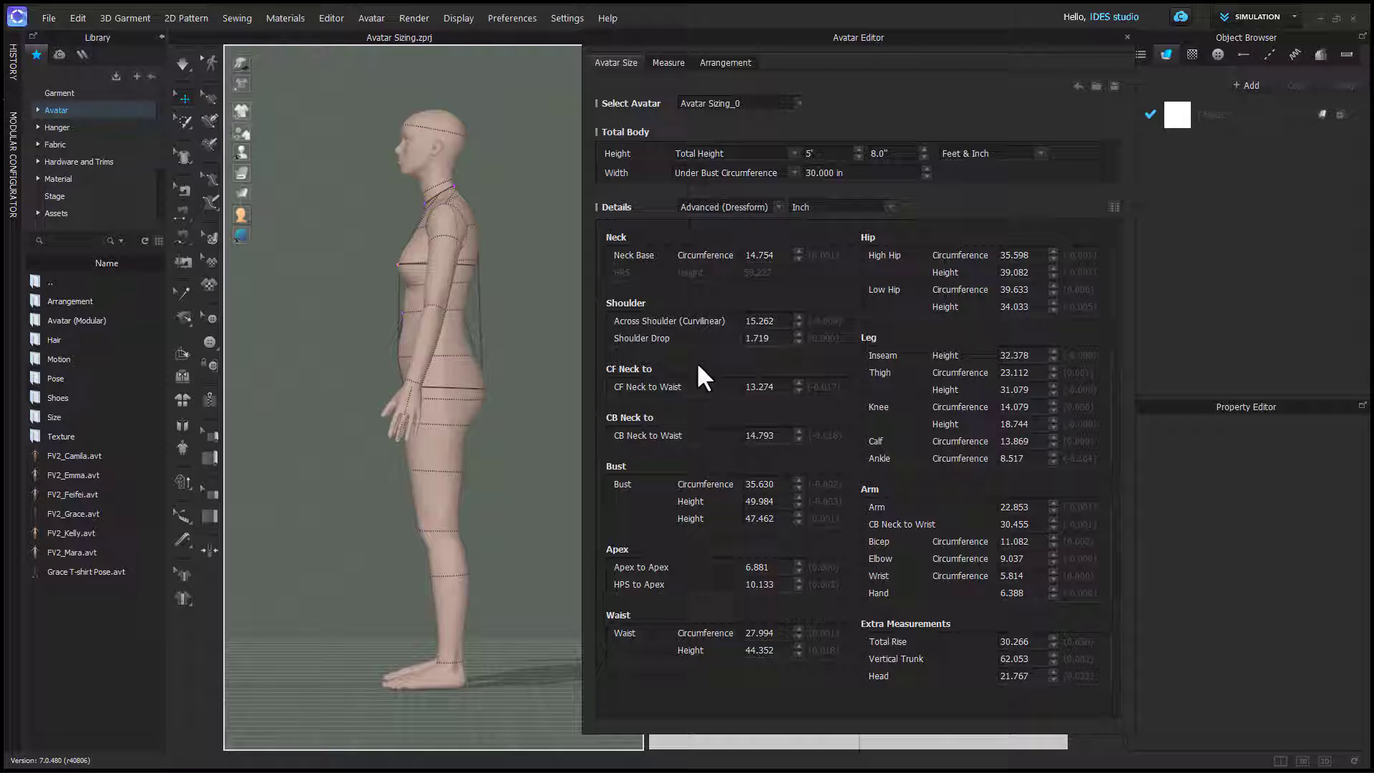
# Step: Nudge CF Neck to Waist and Low Hip Height up, then turn the avatar sideways
pyautogui.click(798, 383)
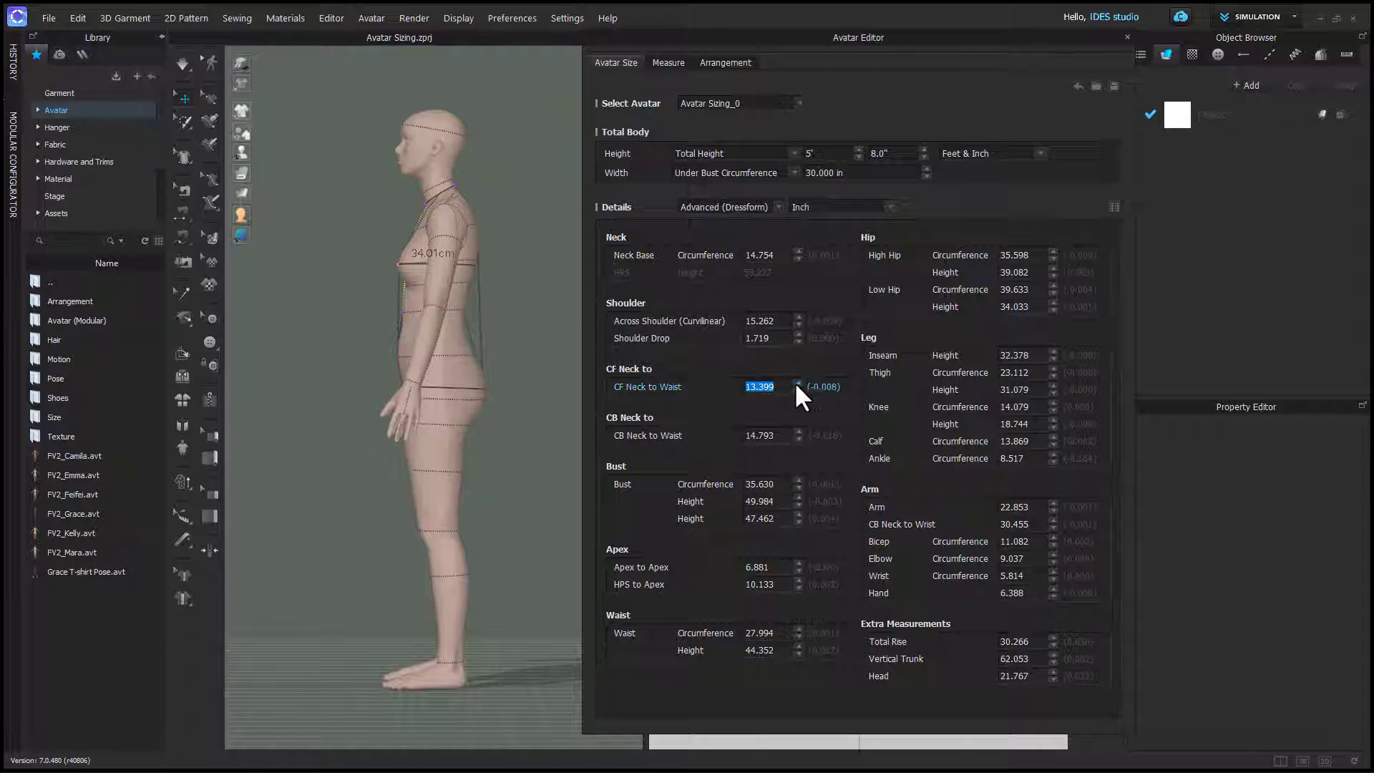
pyautogui.click(1053, 304)
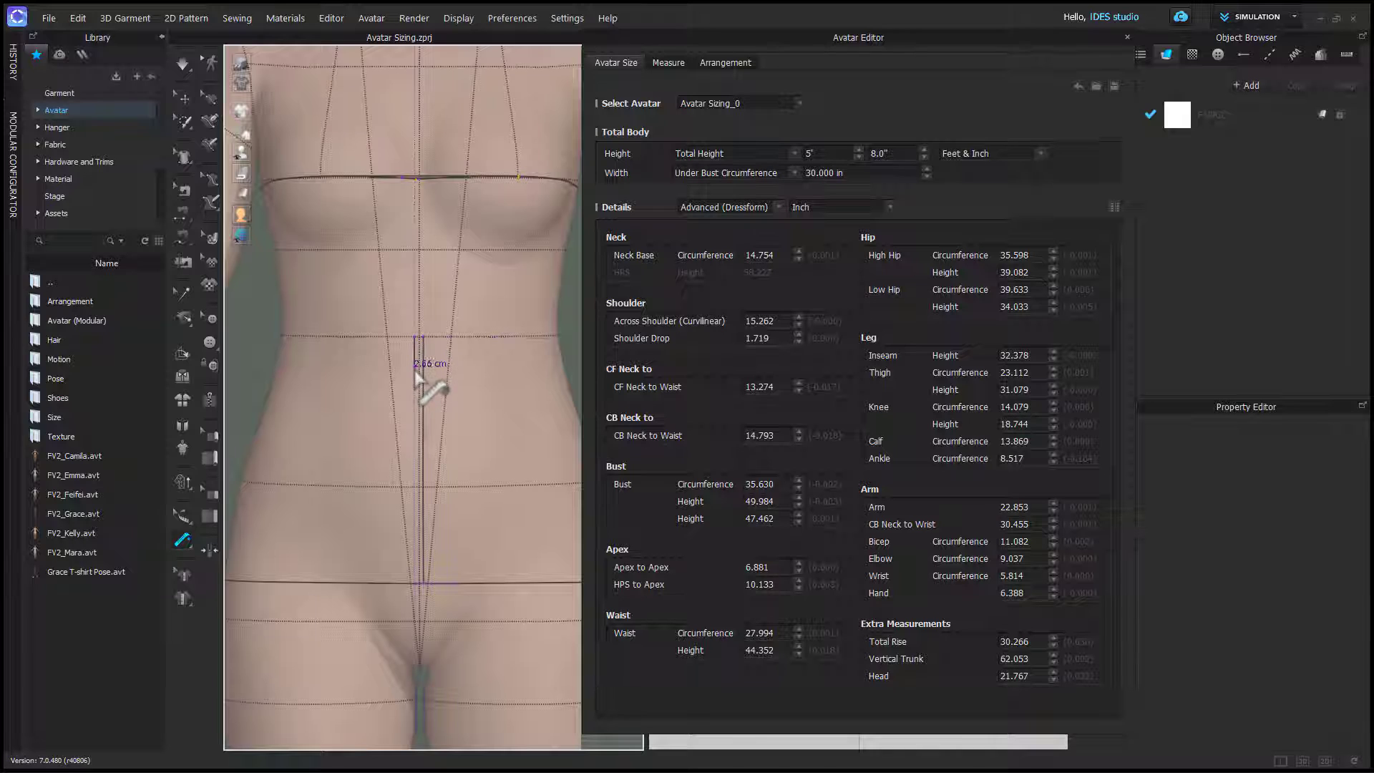
pyautogui.moveTo(429, 377); pyautogui.dragTo(527, 377, button='right')
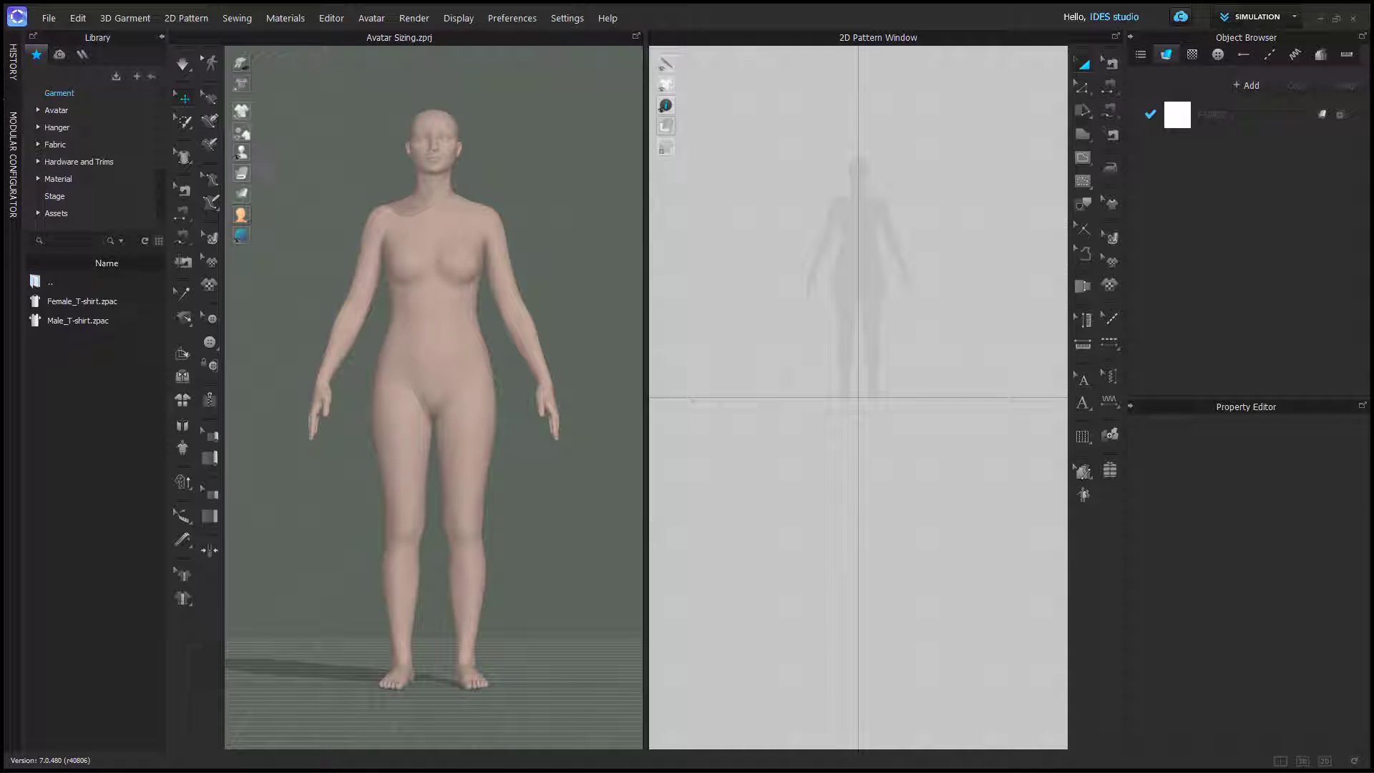
# Step: From Avatar > Size > US_ASTM_Missy_Curvy, load IDES Female Clay Public and apply US_ASTM_Missy_Curvy_6
pyautogui.click(84, 111)
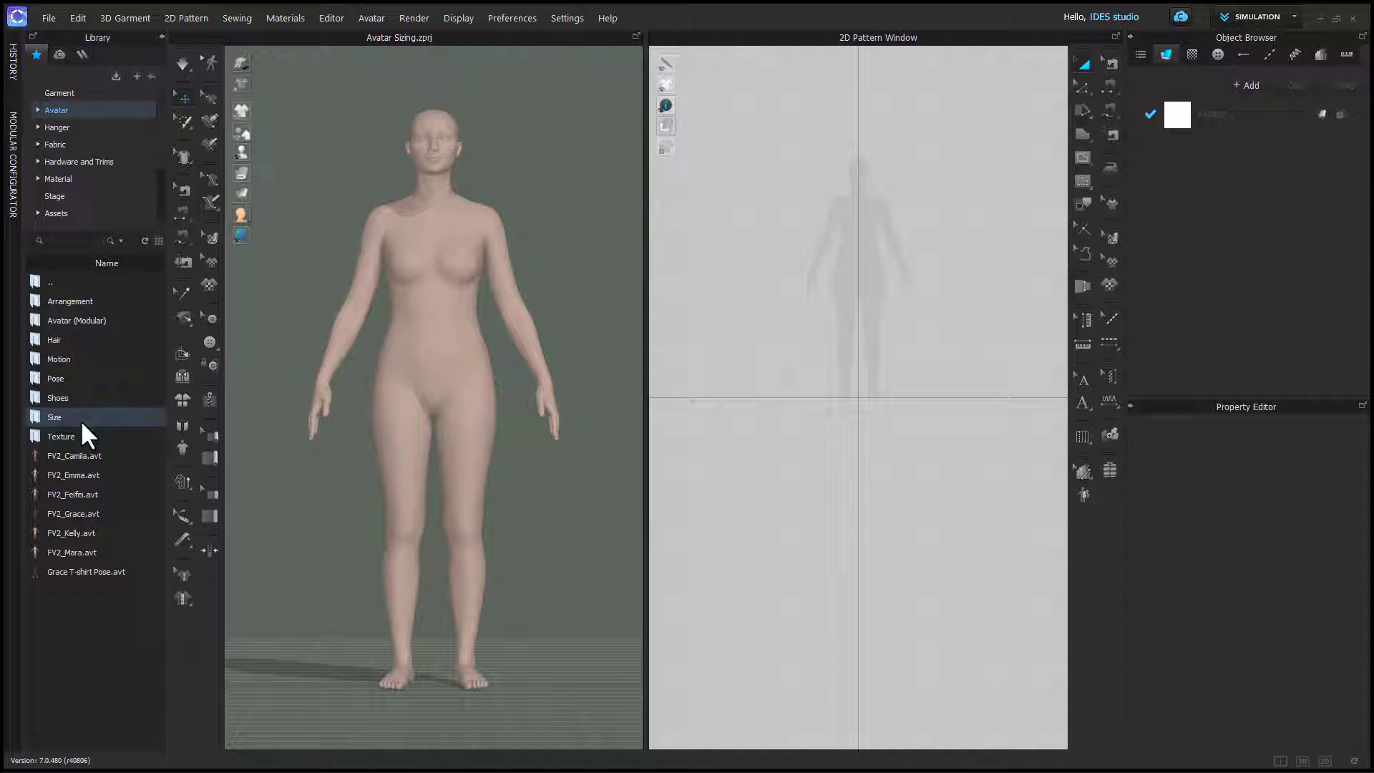
pyautogui.doubleClick(80, 419)
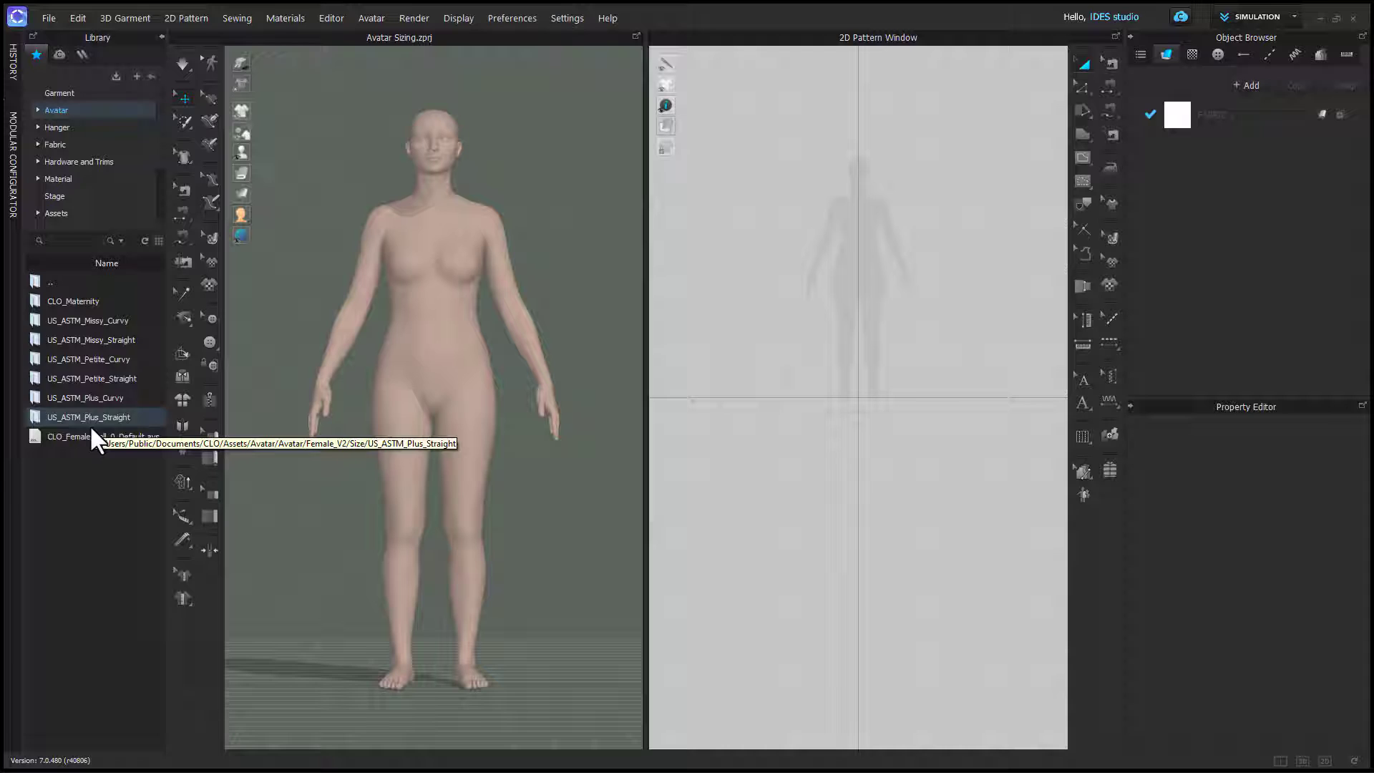
pyautogui.doubleClick(83, 320)
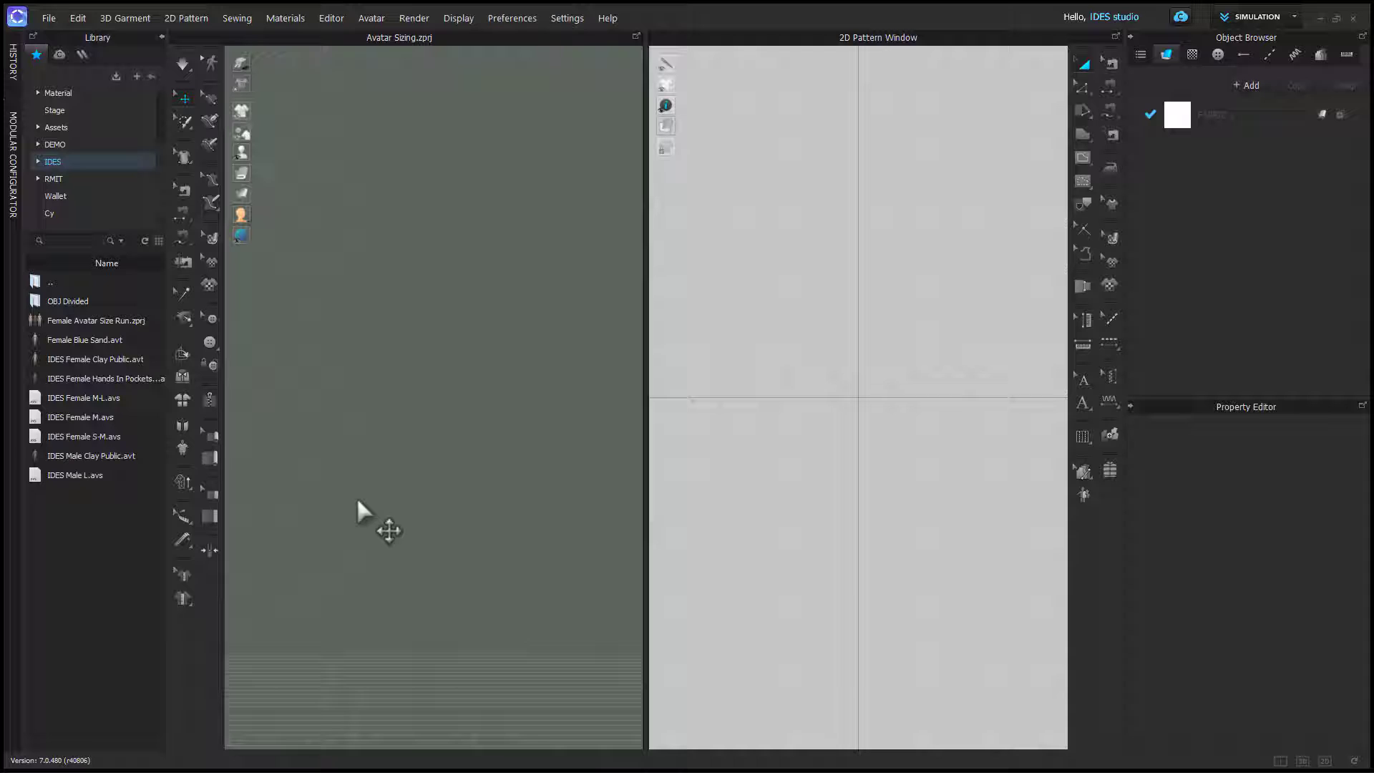
pyautogui.doubleClick(108, 358)
pyautogui.click(676, 415)
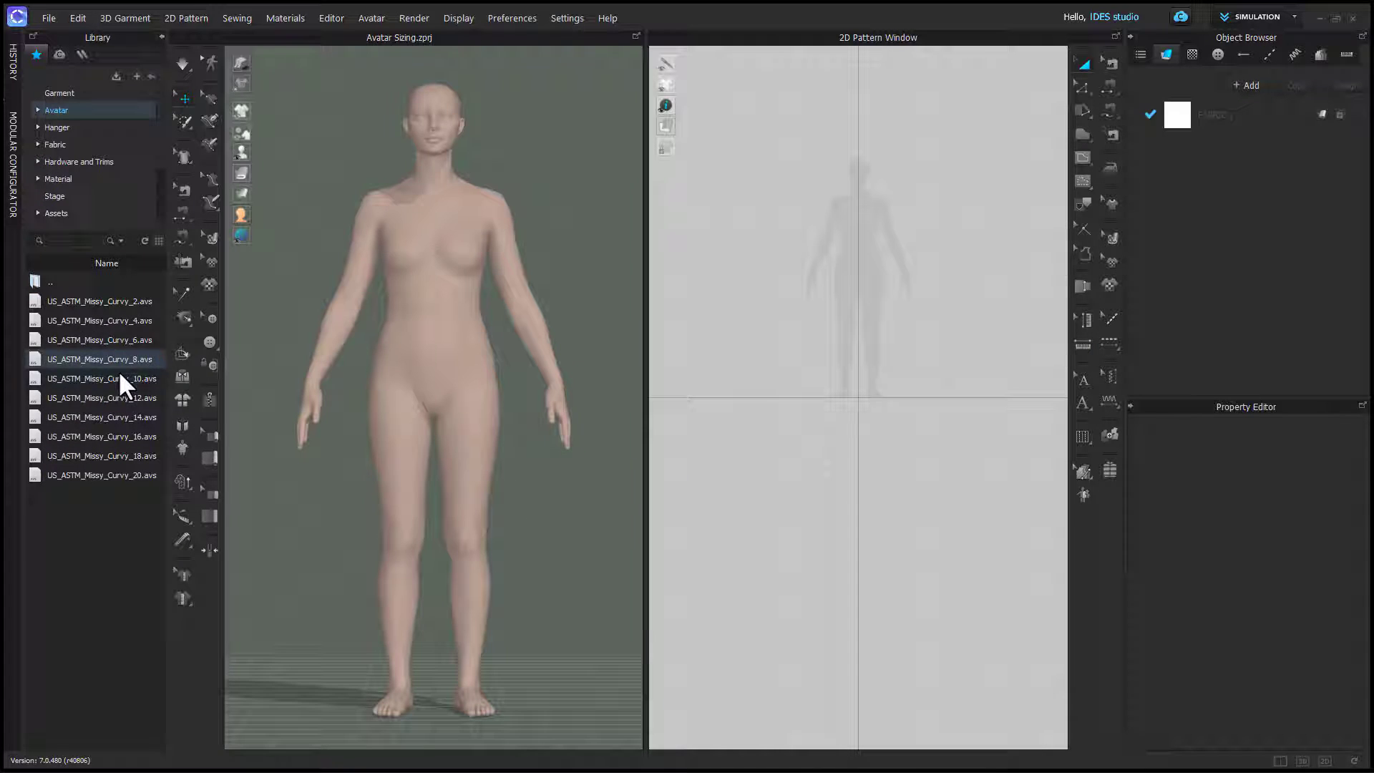
pyautogui.doubleClick(118, 344)
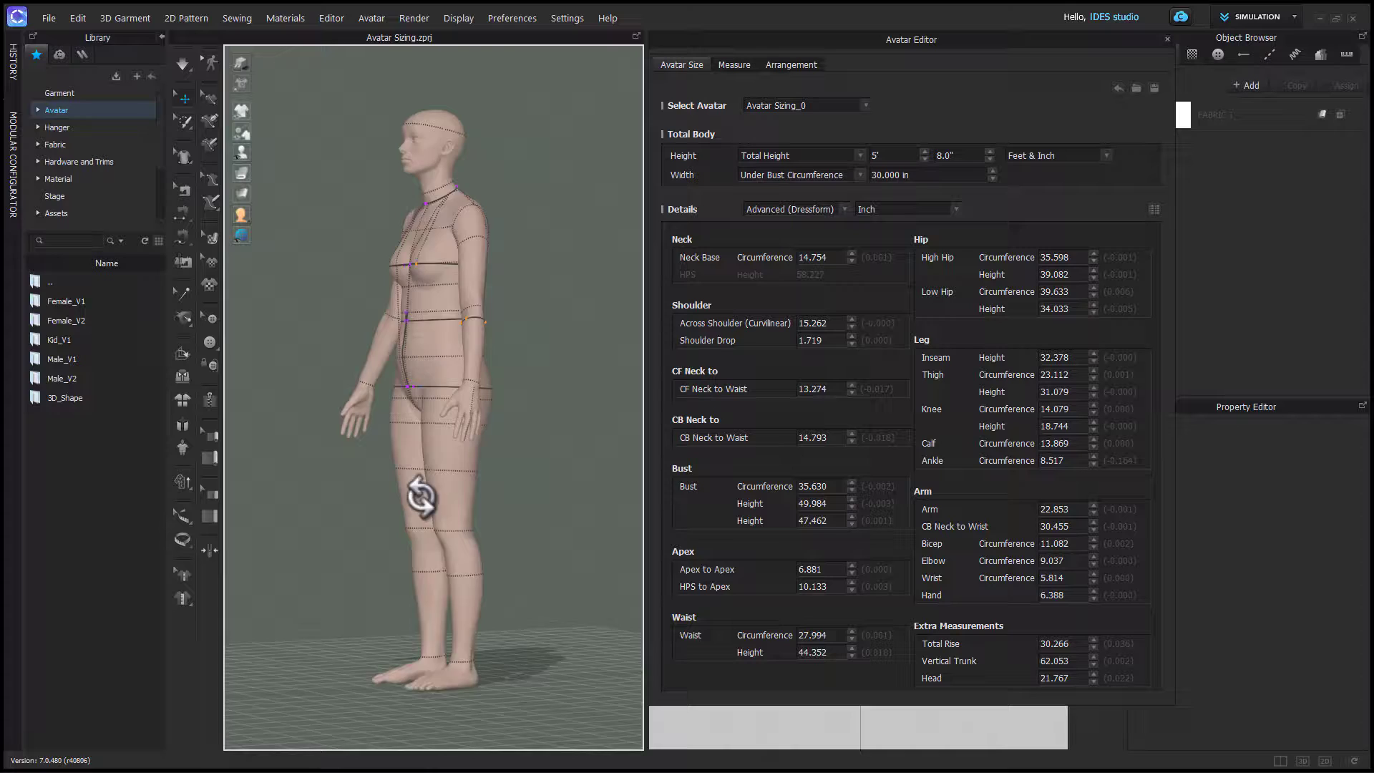
# Step: Raise CF Neck to Waist to 13.774 and CB Neck to Waist to 15.543
pyautogui.click(851, 385)
pyautogui.click(851, 386)
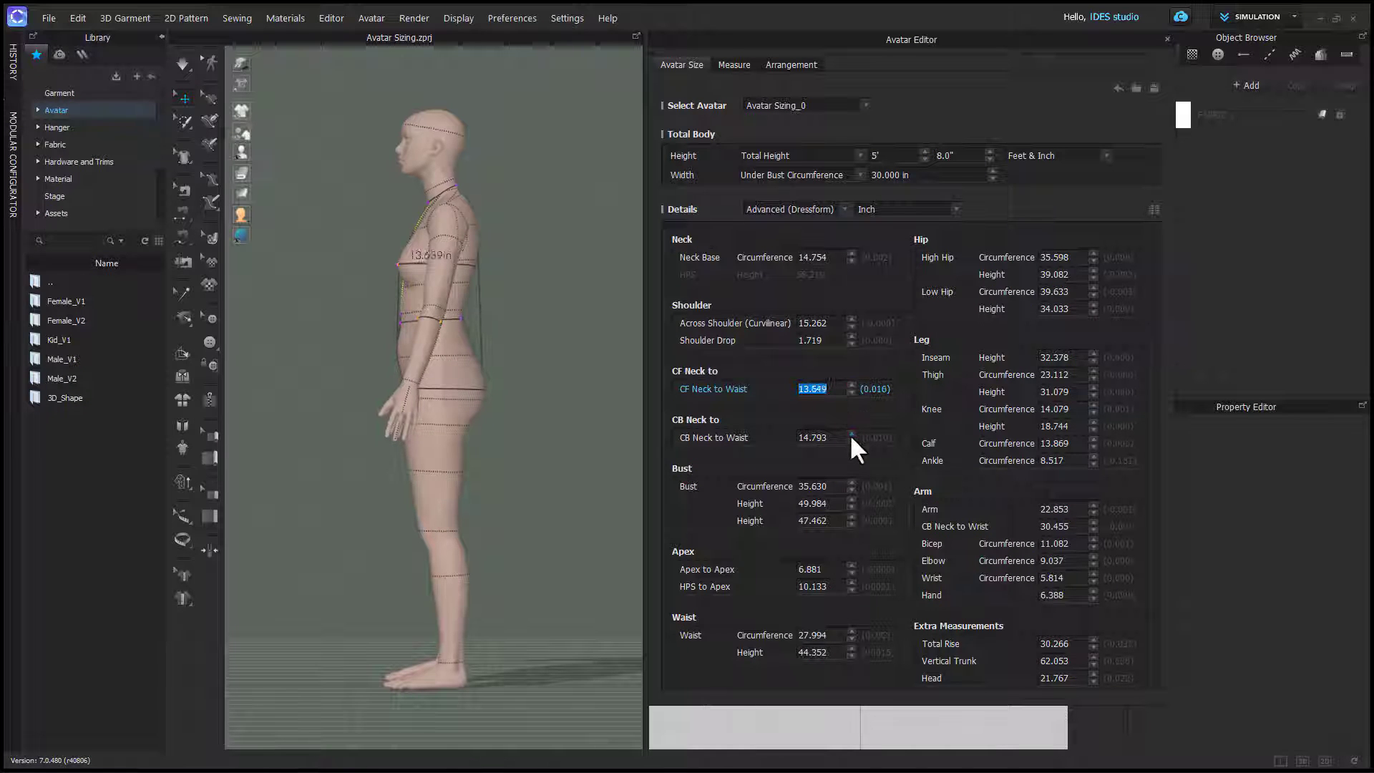
pyautogui.click(852, 434)
pyautogui.click(851, 434)
pyautogui.click(851, 434)
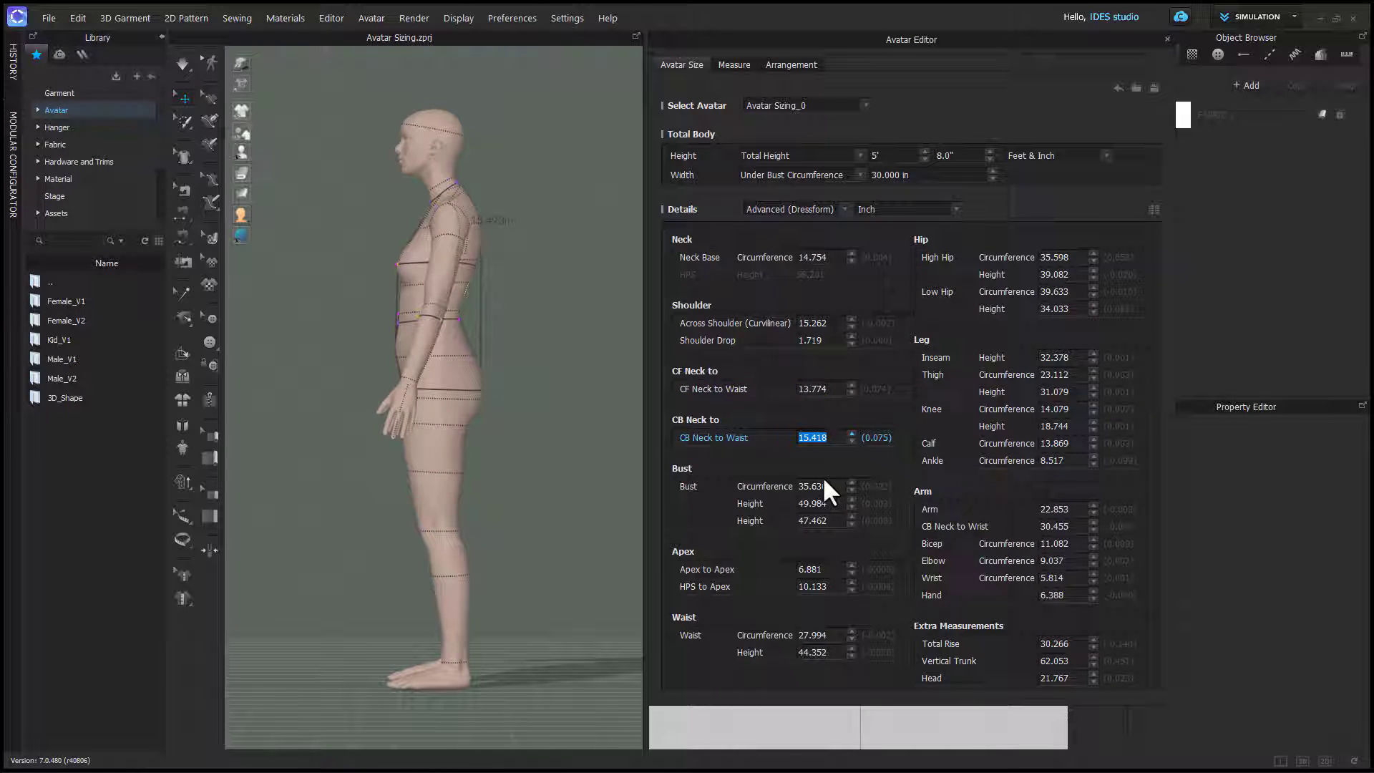
# Step: Raise the Low Hip Height by four steps
pyautogui.click(1093, 305)
pyautogui.click(1089, 304)
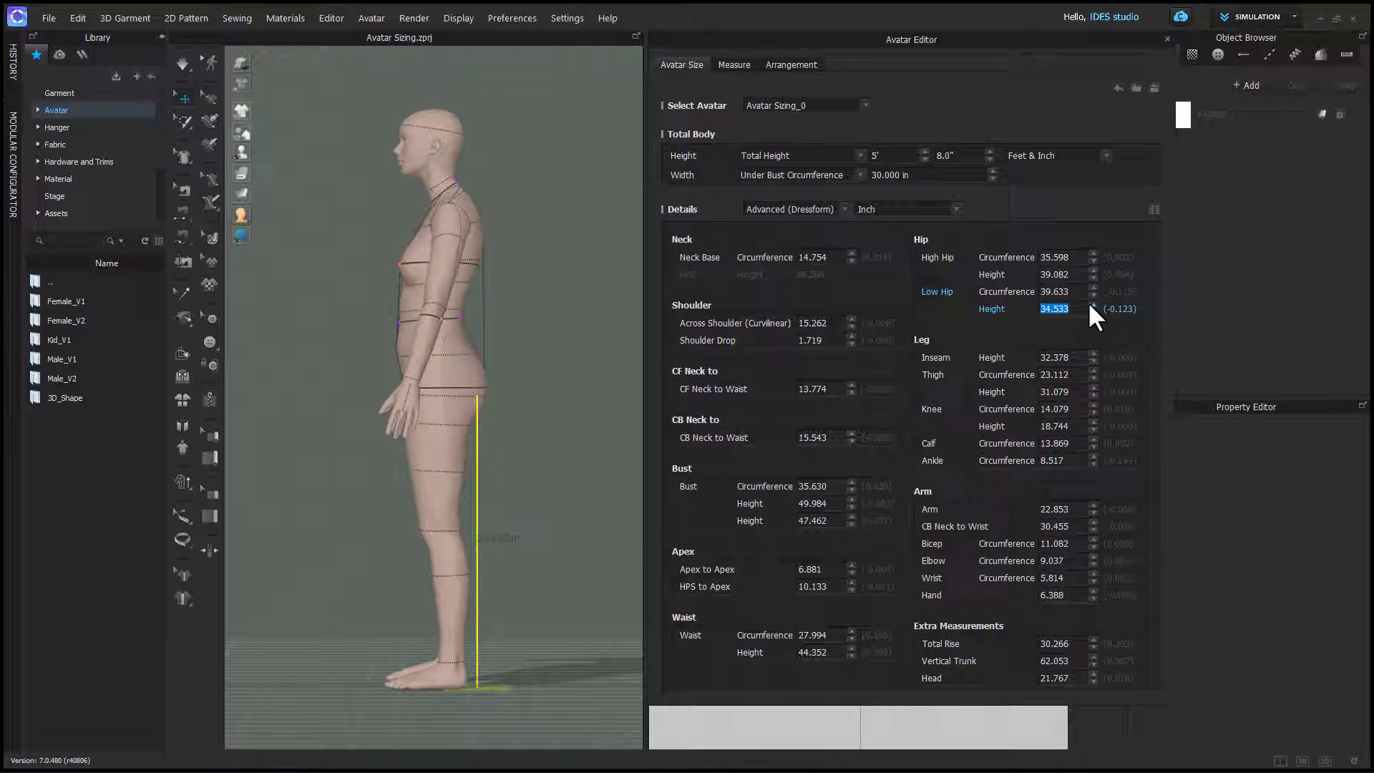
pyautogui.click(1089, 304)
pyautogui.click(1089, 305)
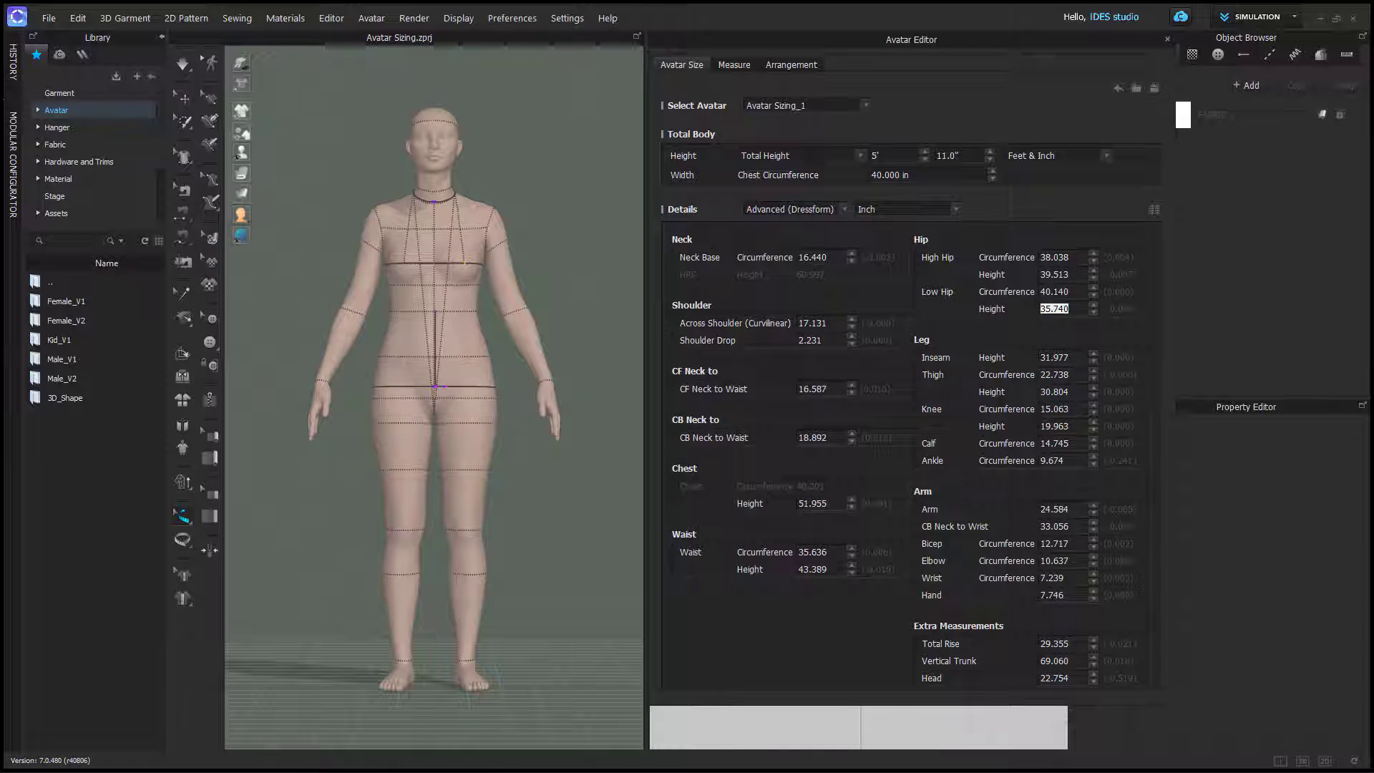
# Step: Select the CF Neck to Waist and 39.010 in lines on the avatar
pyautogui.click(435, 352)
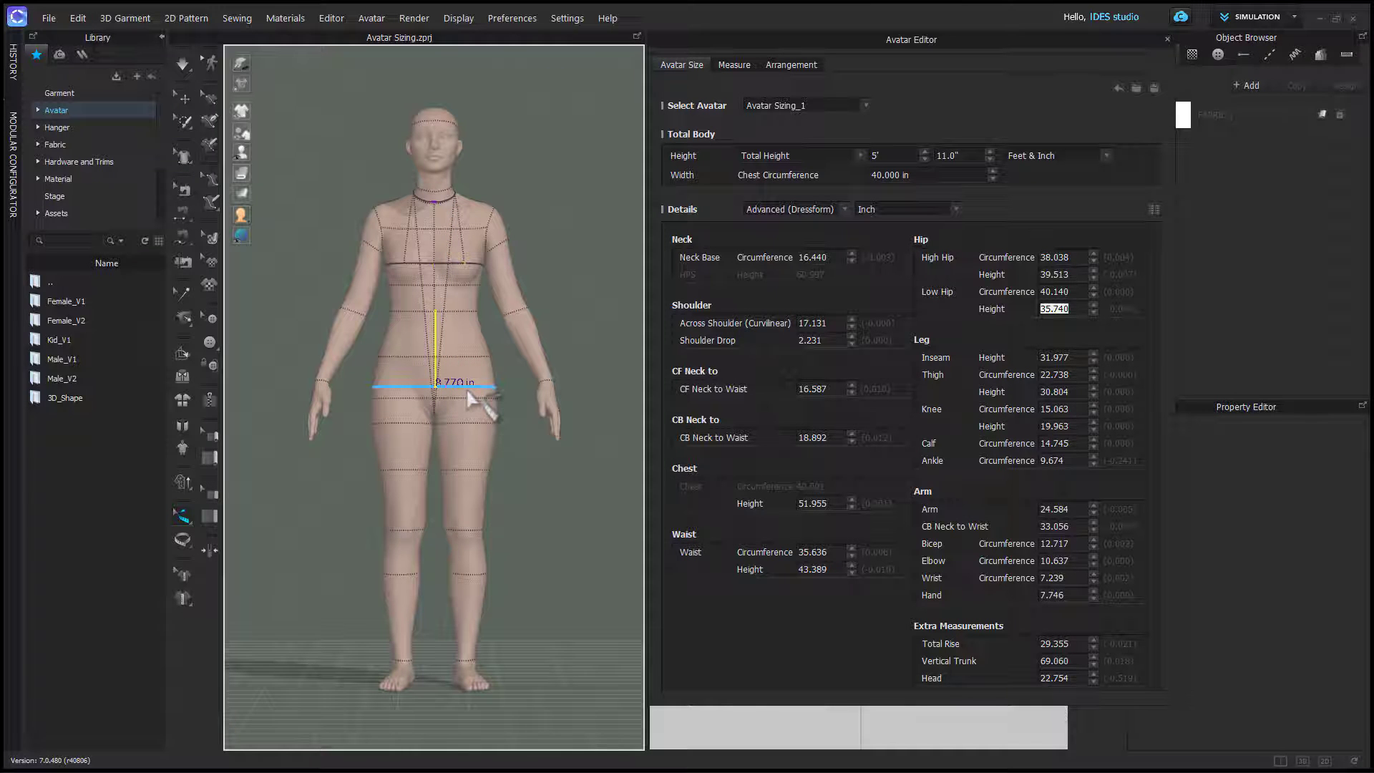
pyautogui.click(468, 390)
pyautogui.moveTo(536, 567); pyautogui.dragTo(509, 555, button='right')
# Step: Draw a 1.017 in Basic Tape Measure line down the centre front of the torso
pyautogui.click(181, 541)
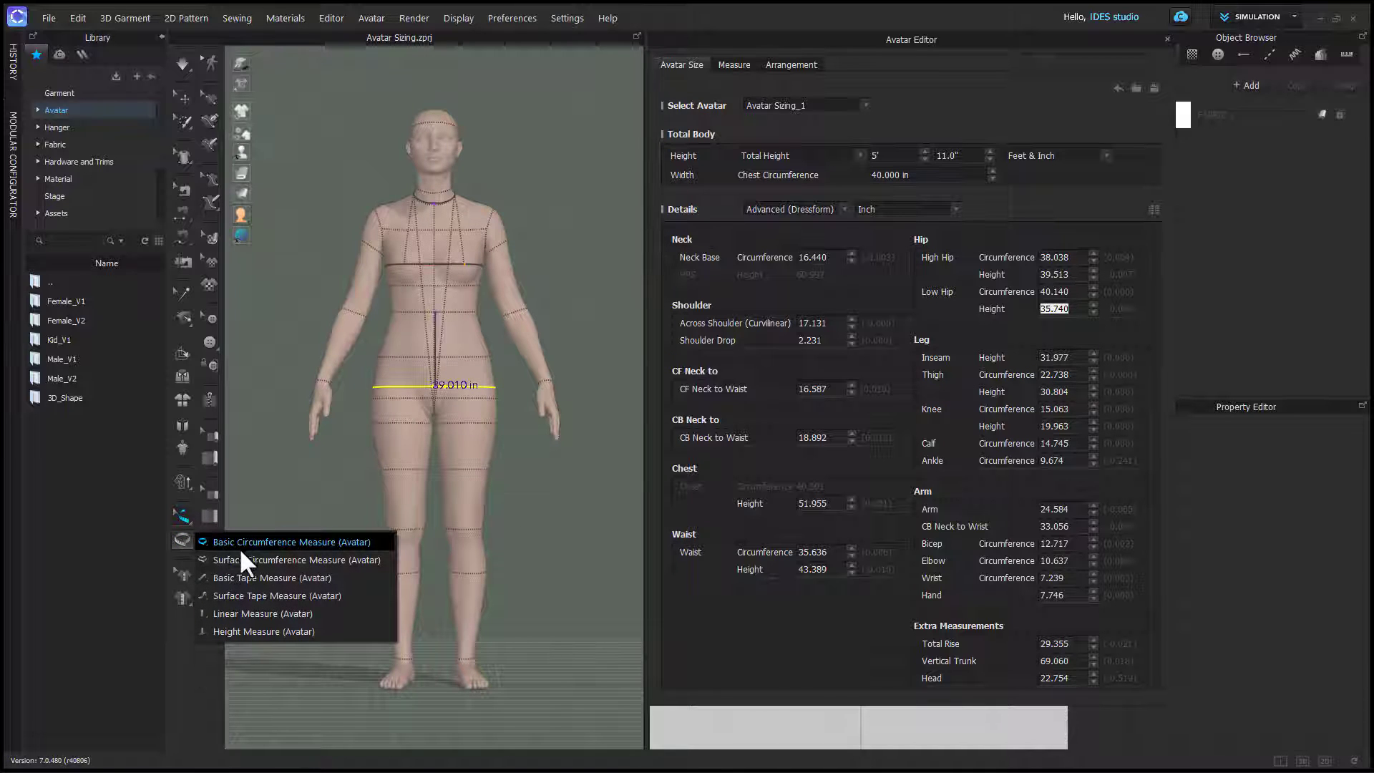
pyautogui.click(243, 581)
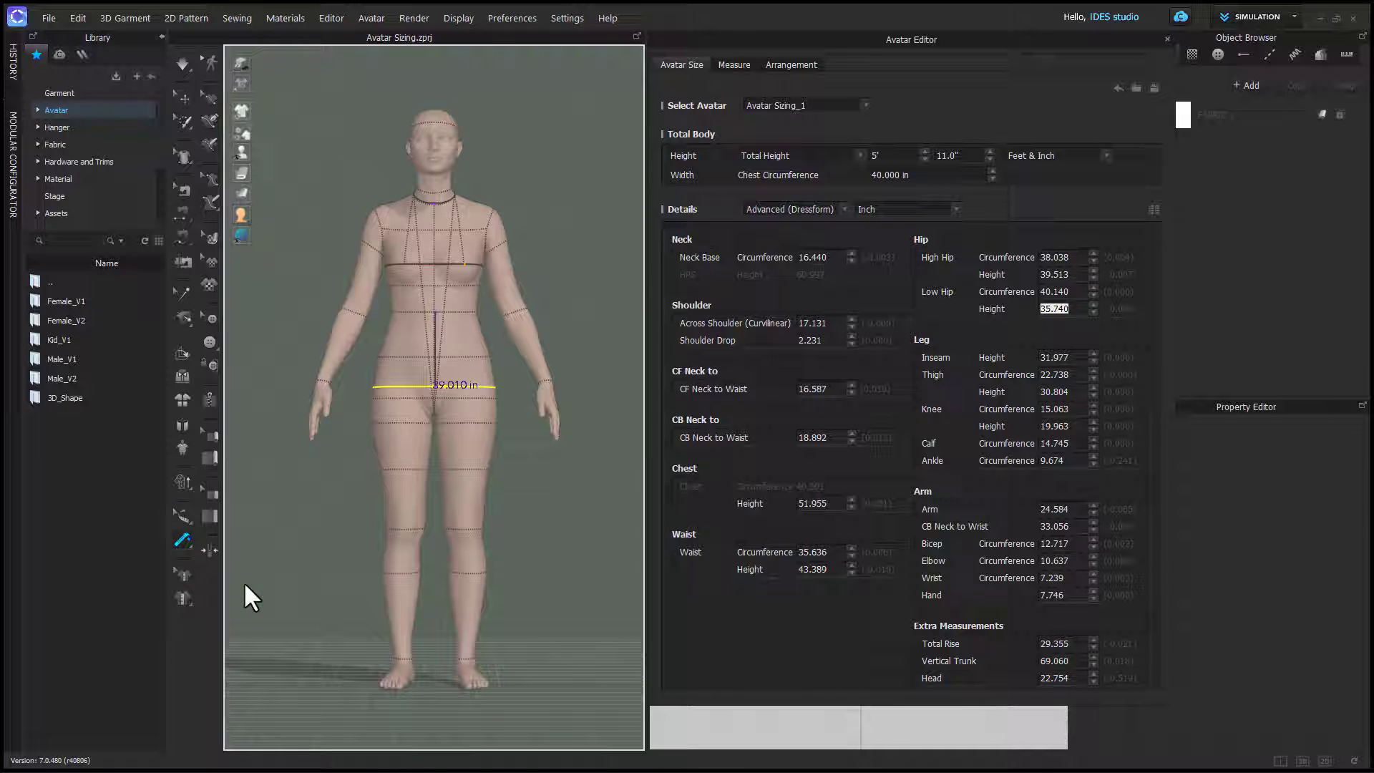
pyautogui.scroll(2, 430, 379)
pyautogui.scroll(5, 435, 329)
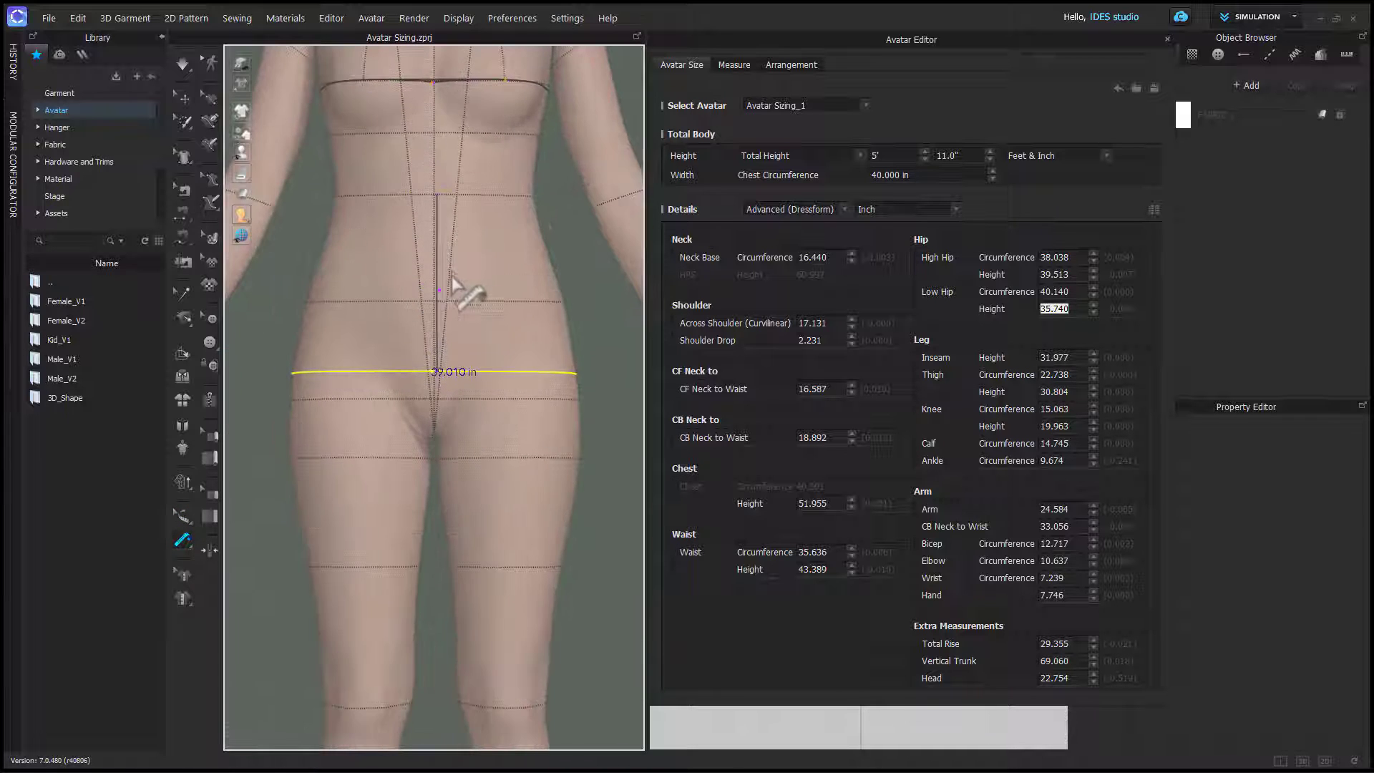
pyautogui.moveTo(456, 291); pyautogui.dragTo(475, 570, button='middle')
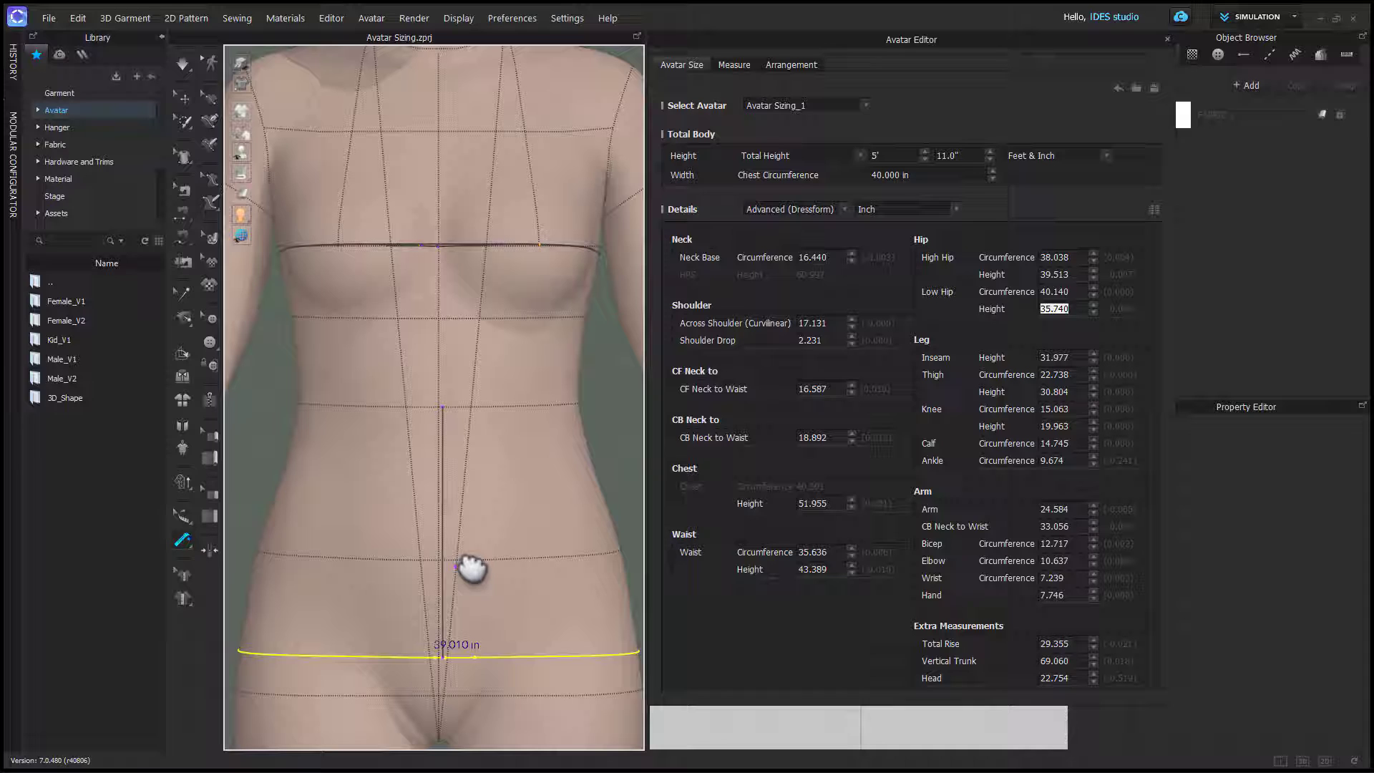
pyautogui.click(436, 409)
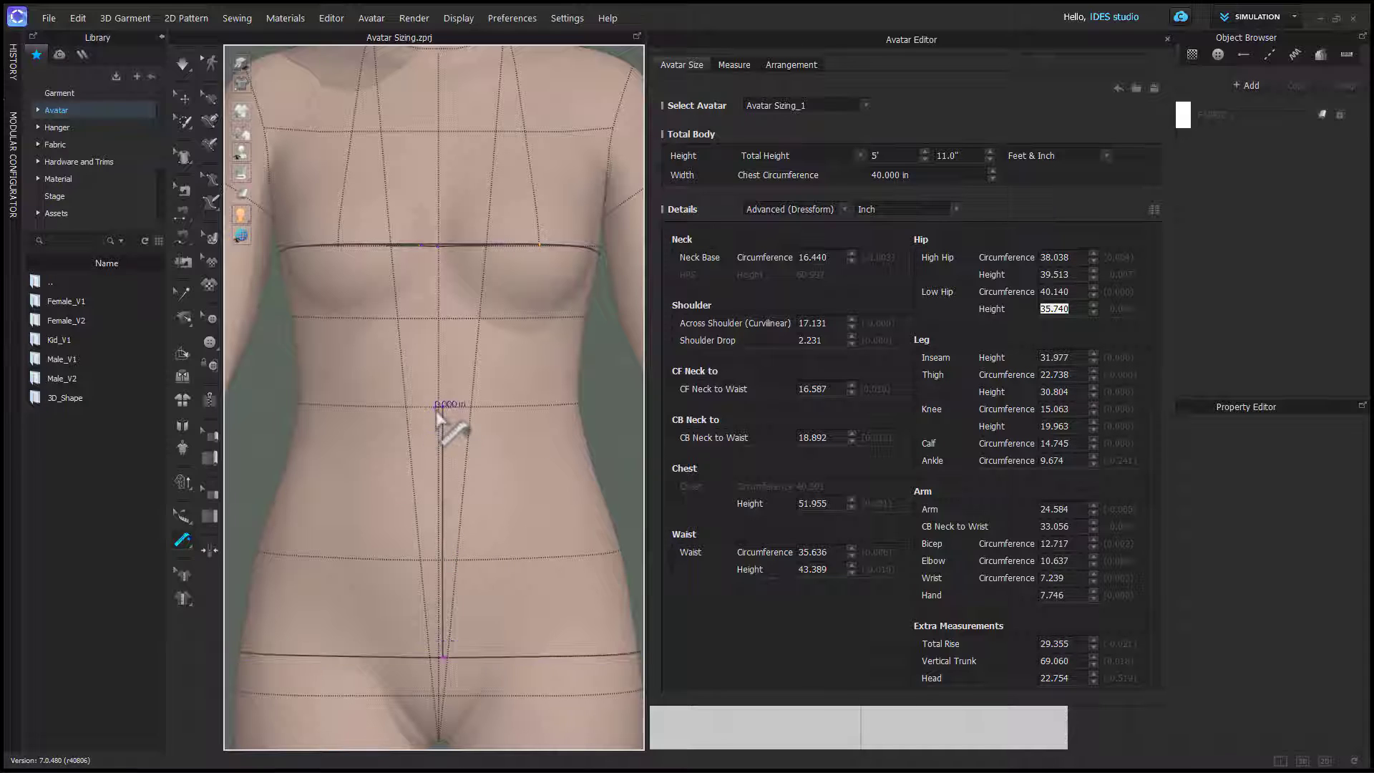
pyautogui.click(436, 444)
# Step: With Basic Circumference Measure, place a waist circumference reading 28.628 in
pyautogui.click(181, 543)
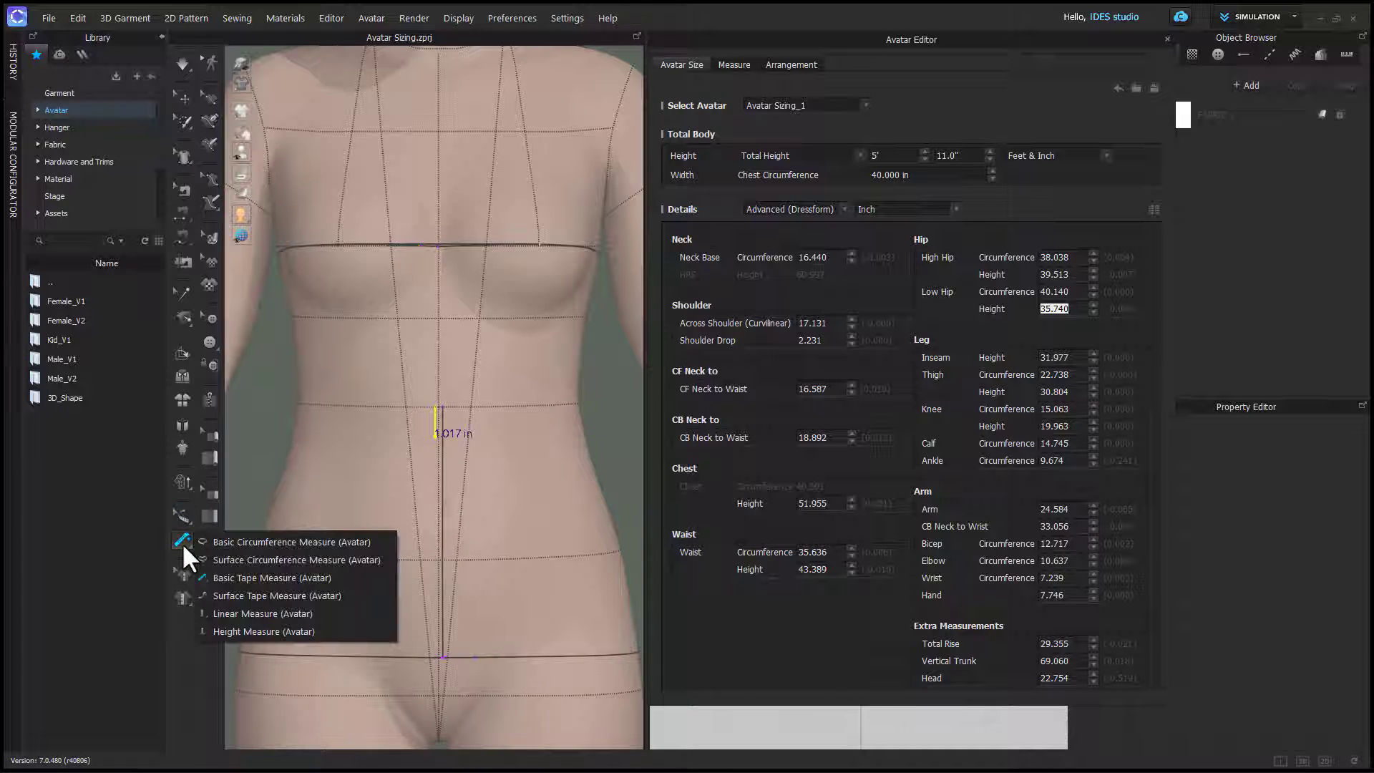
pyautogui.click(221, 544)
pyautogui.moveTo(398, 443); pyautogui.dragTo(347, 498, button='right')
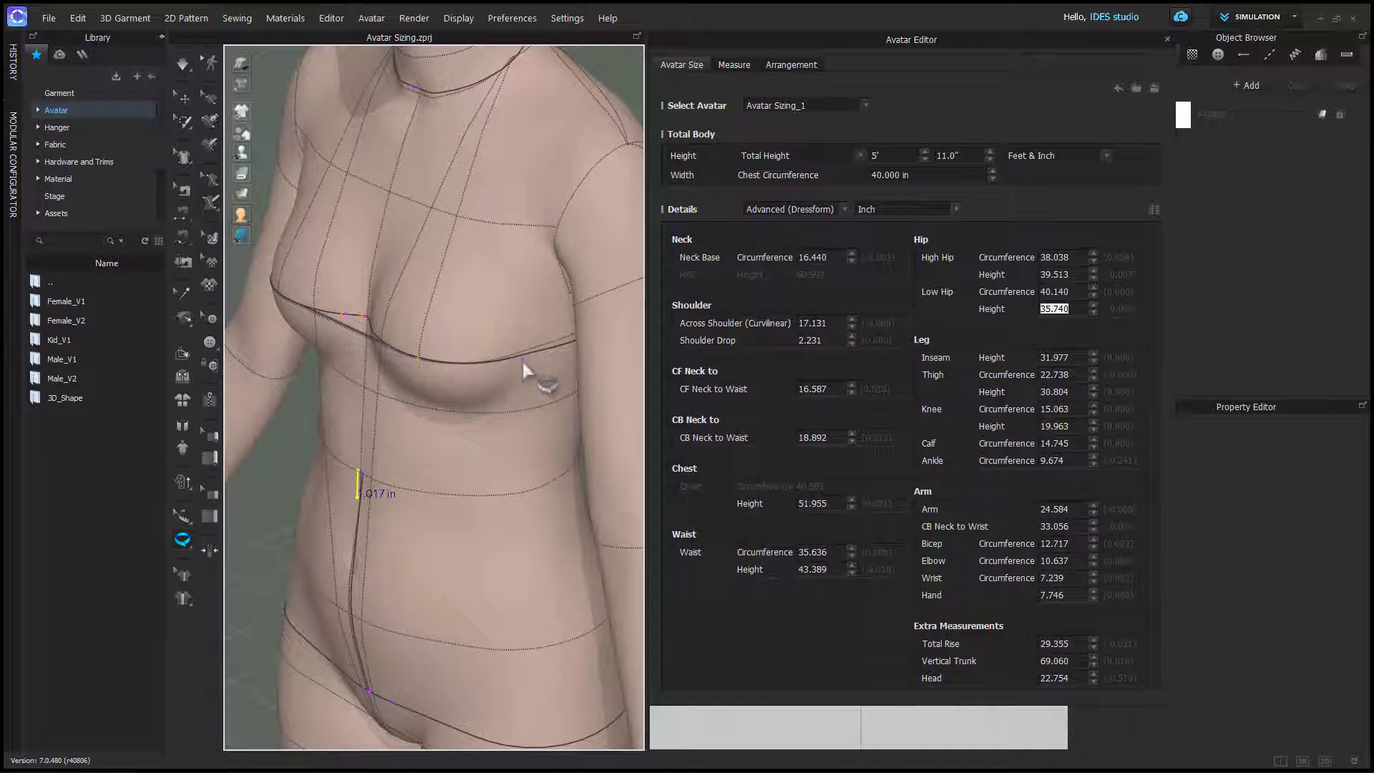
pyautogui.press('2')
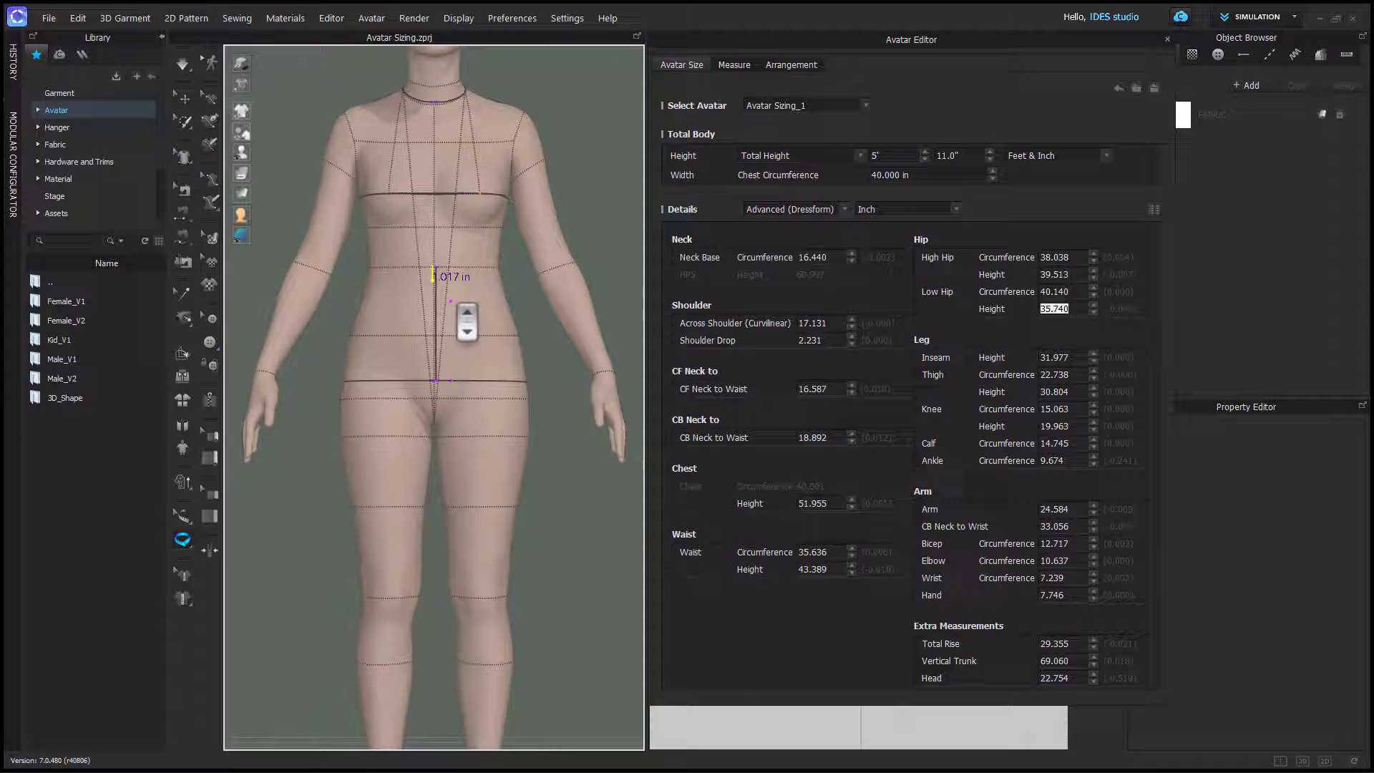
pyautogui.scroll(6, 475, 516)
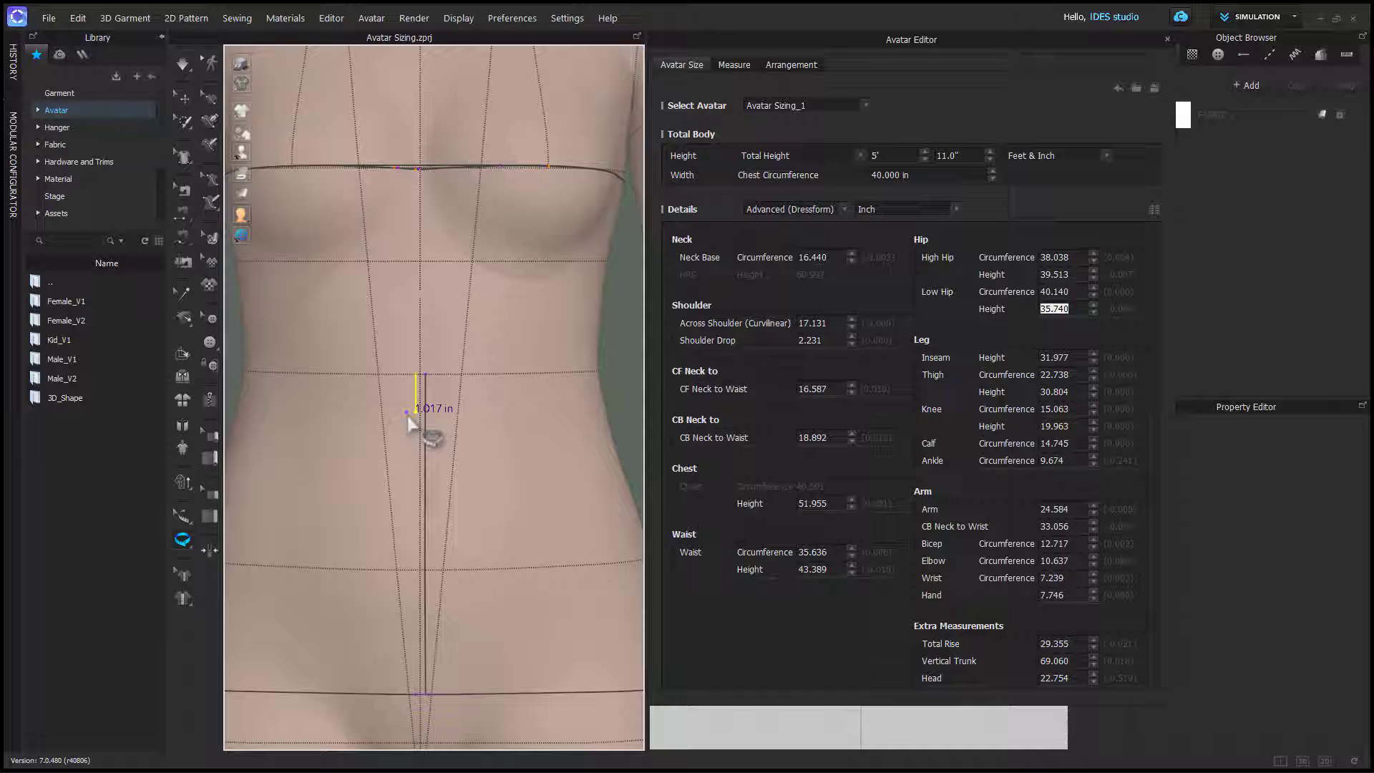
pyautogui.click(406, 415)
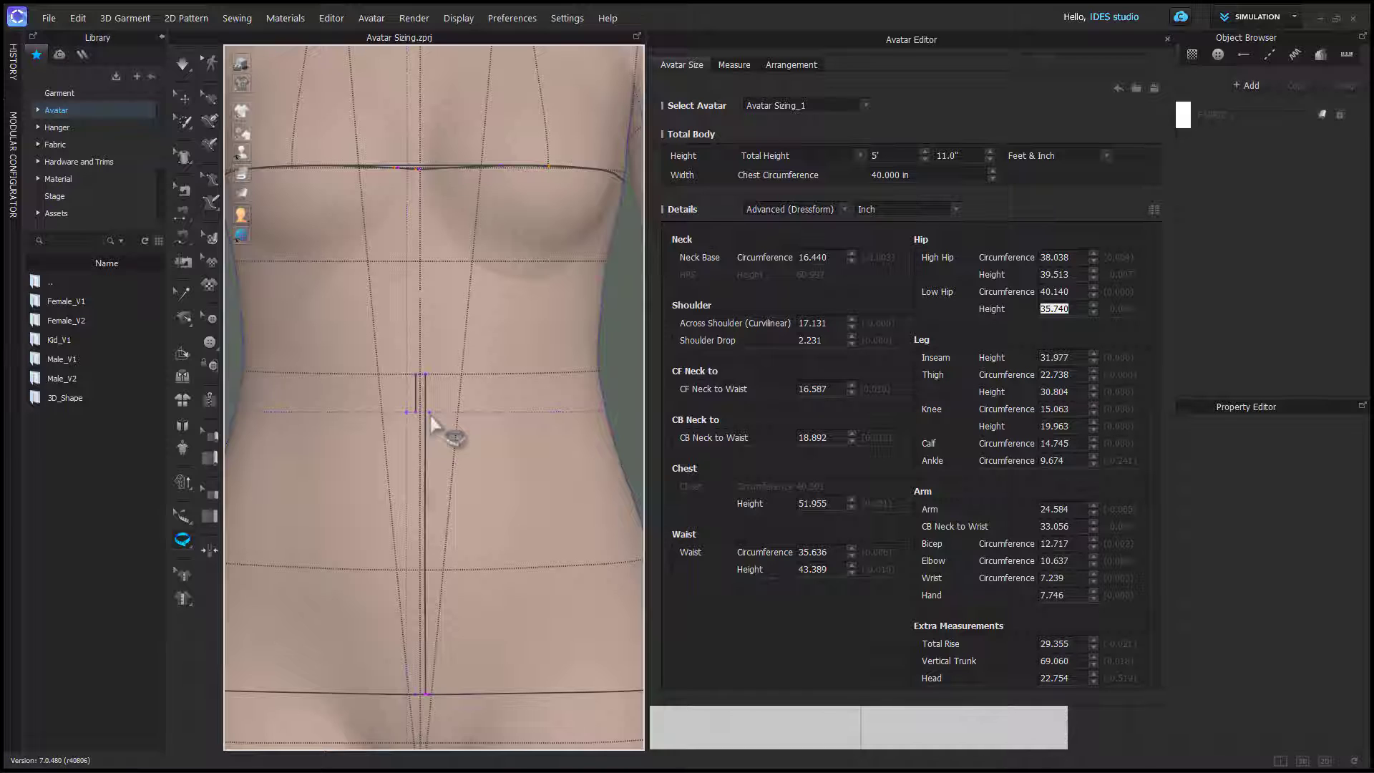
pyautogui.click(431, 417)
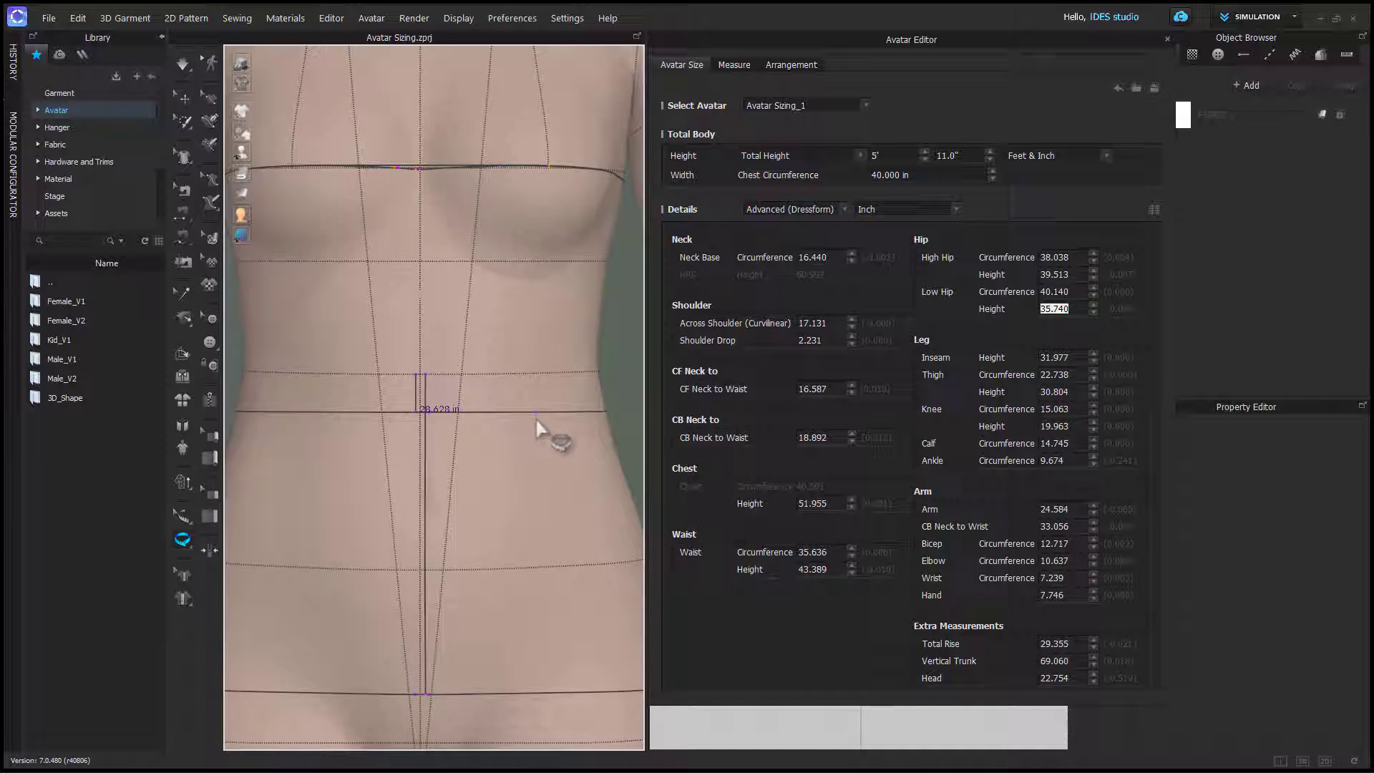
# Step: Check the waist line in side view and fix it at 28.509 in
pyautogui.press('4')
pyautogui.scroll(5, 532, 327)
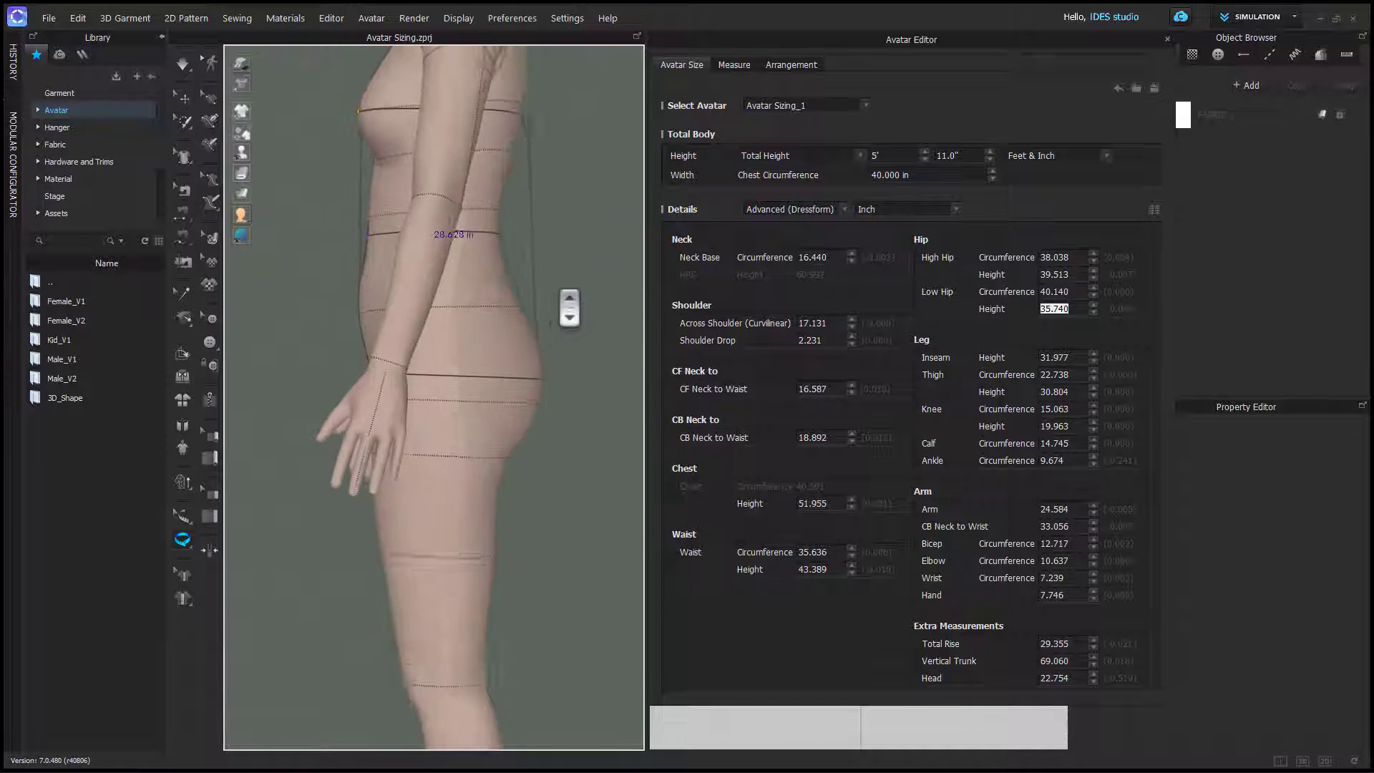
pyautogui.moveTo(573, 319); pyautogui.dragTo(571, 401, button='middle')
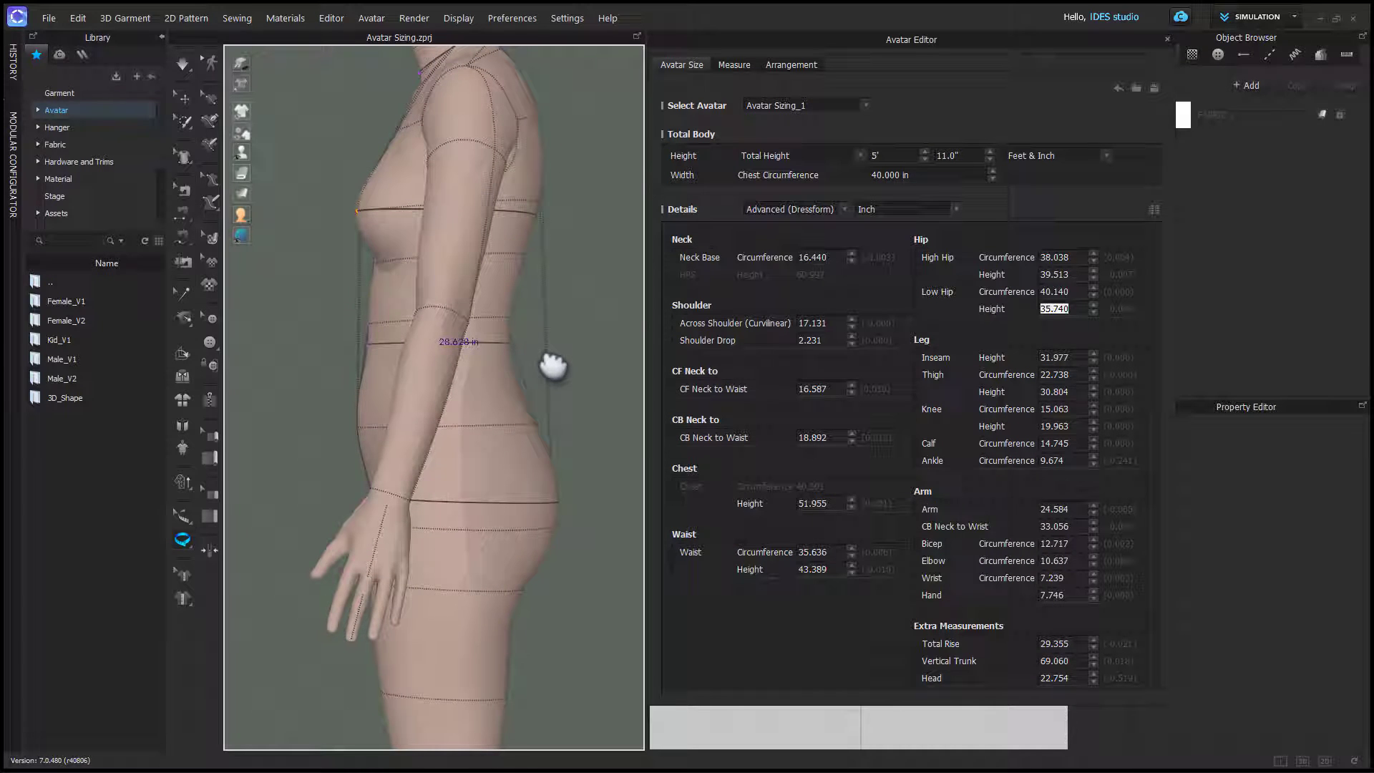
pyautogui.click(505, 339)
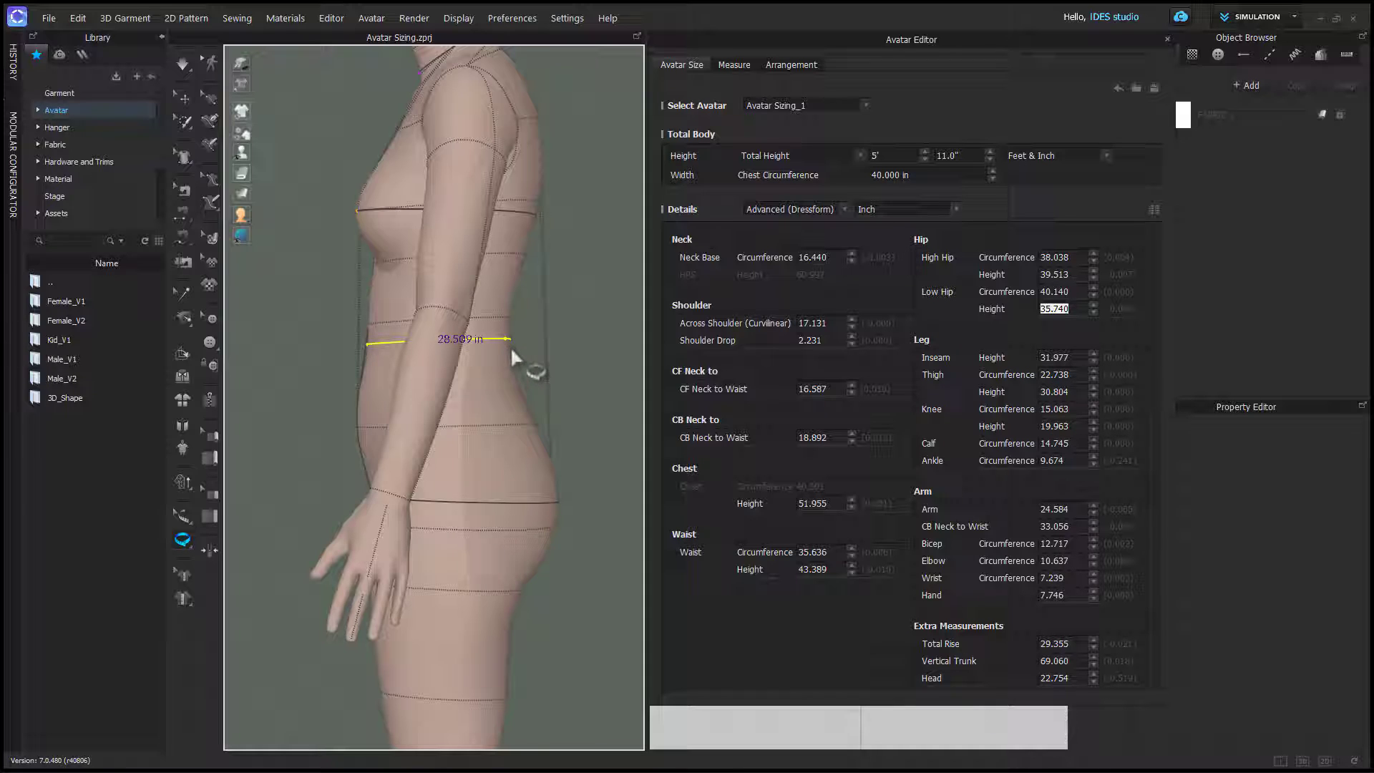
# Step: Fix the high hip circumference line in place
pyautogui.press('2')
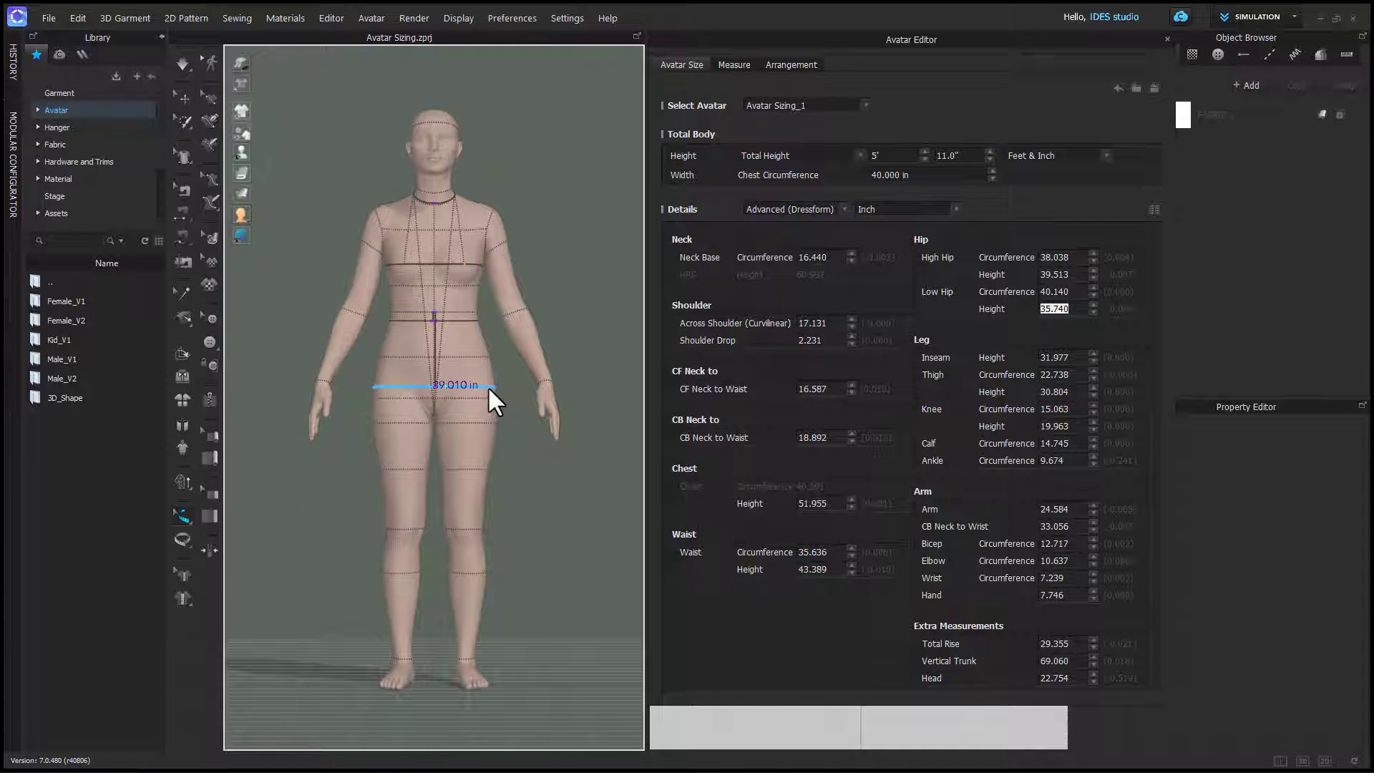
pyautogui.moveTo(516, 475)
pyautogui.mouseDown(button='right')
pyautogui.moveTo(390, 482)
pyautogui.moveTo(475, 460)
pyautogui.moveTo(522, 470)
pyautogui.mouseUp(button='right')
pyautogui.click(458, 357)
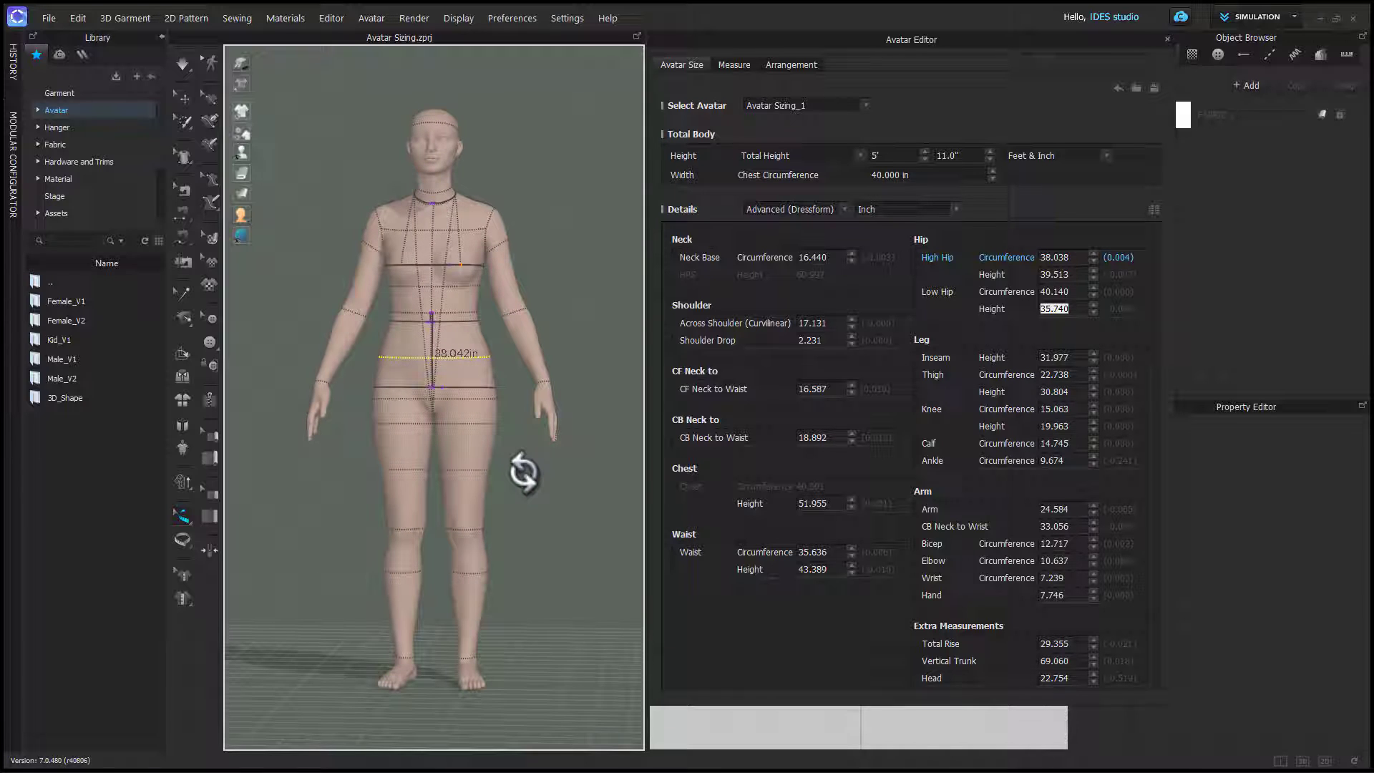
# Step: Add a 5.283 in vertical measurement running down from the waist
pyautogui.scroll(5, 458, 487)
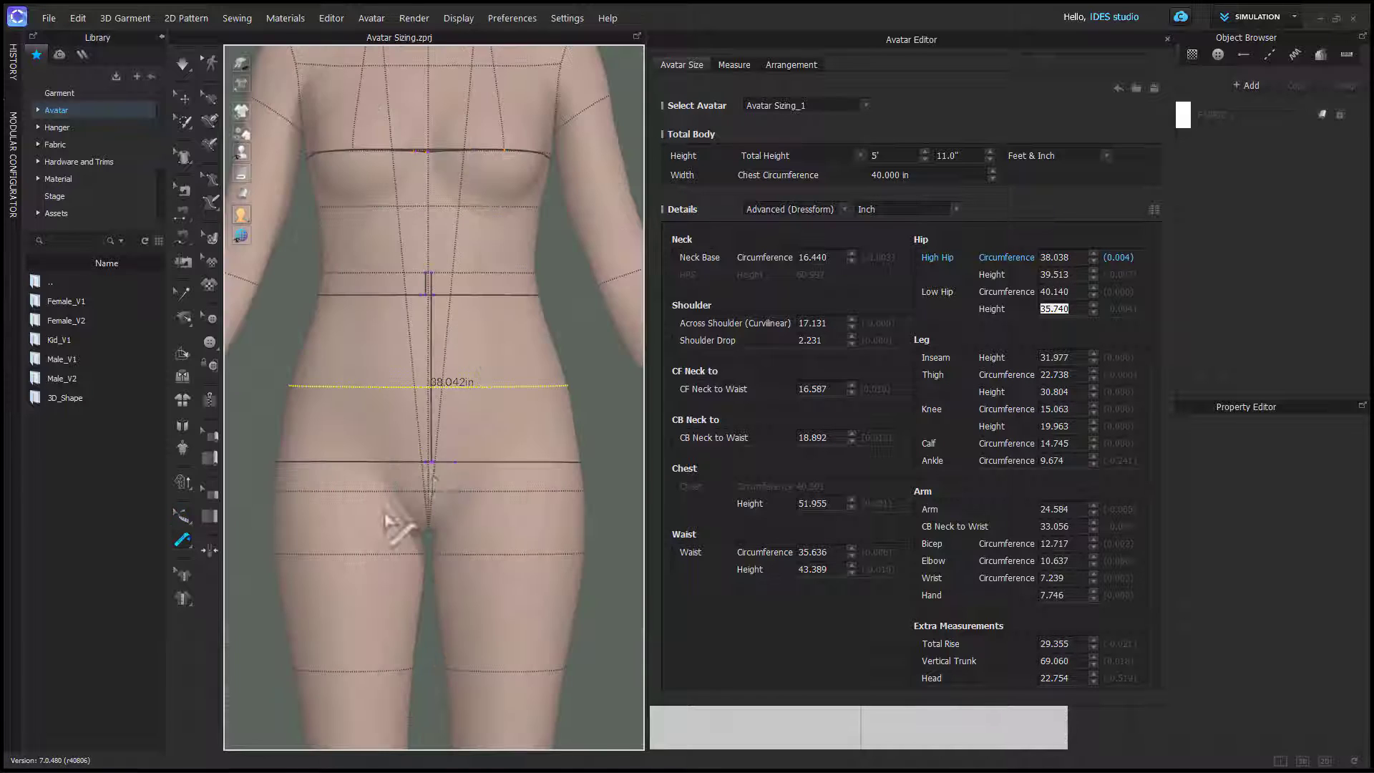
pyautogui.click(457, 275)
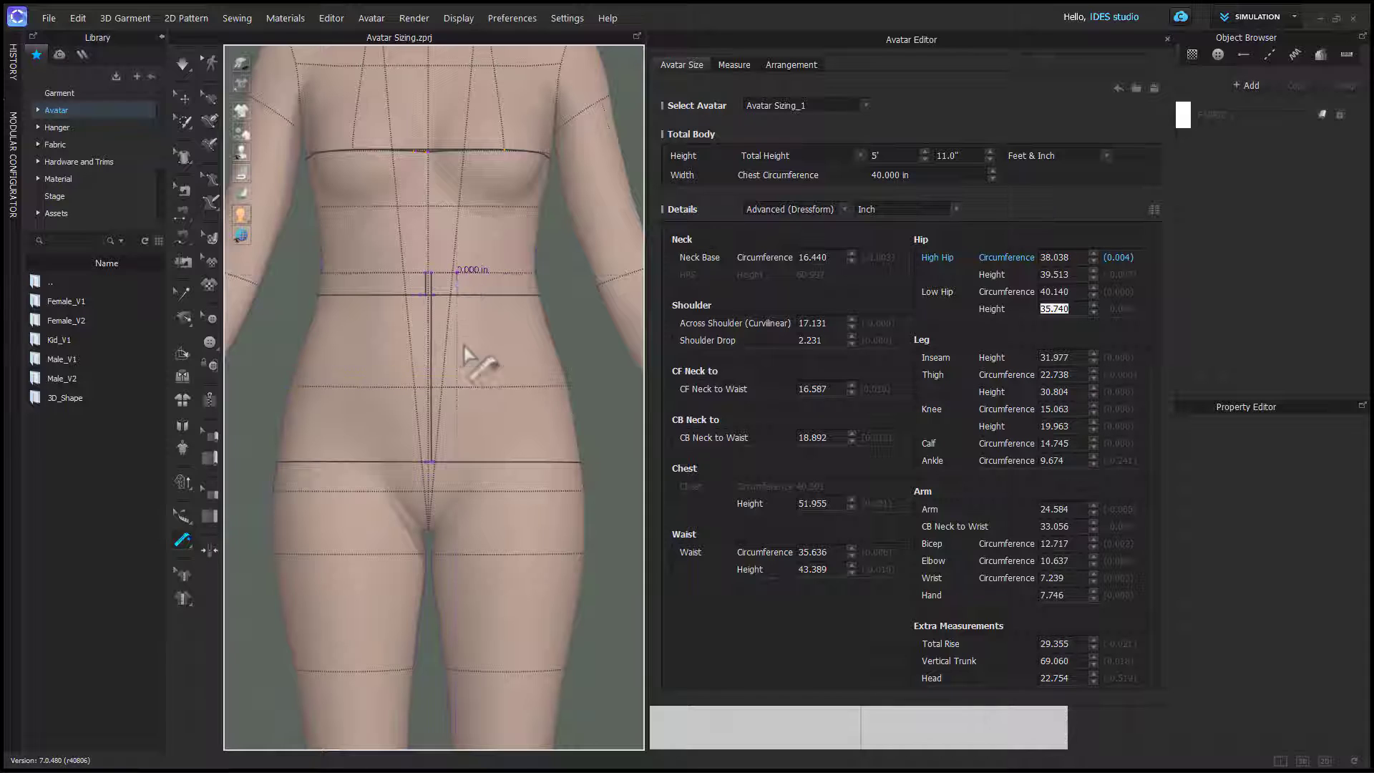
pyautogui.click(458, 386)
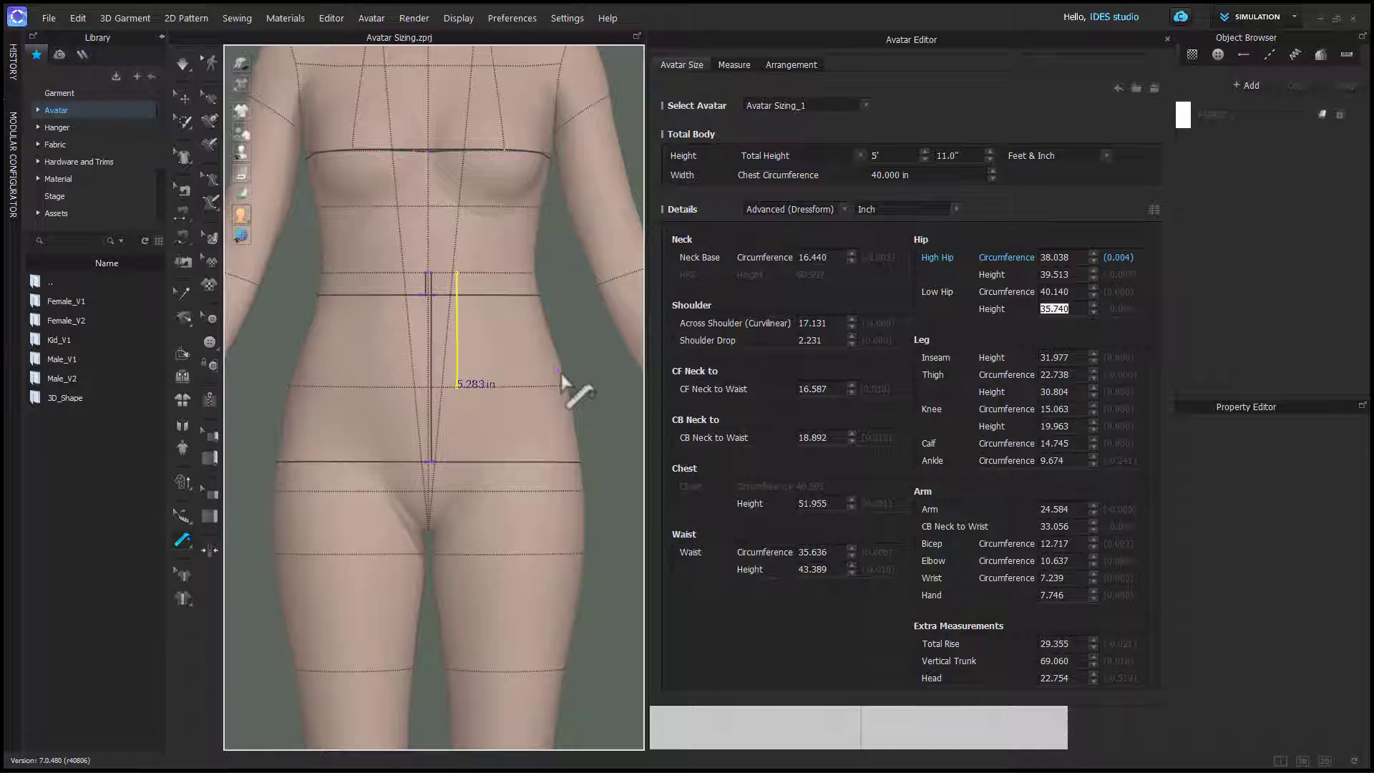
pyautogui.moveTo(577, 373); pyautogui.dragTo(439, 374, button='right')
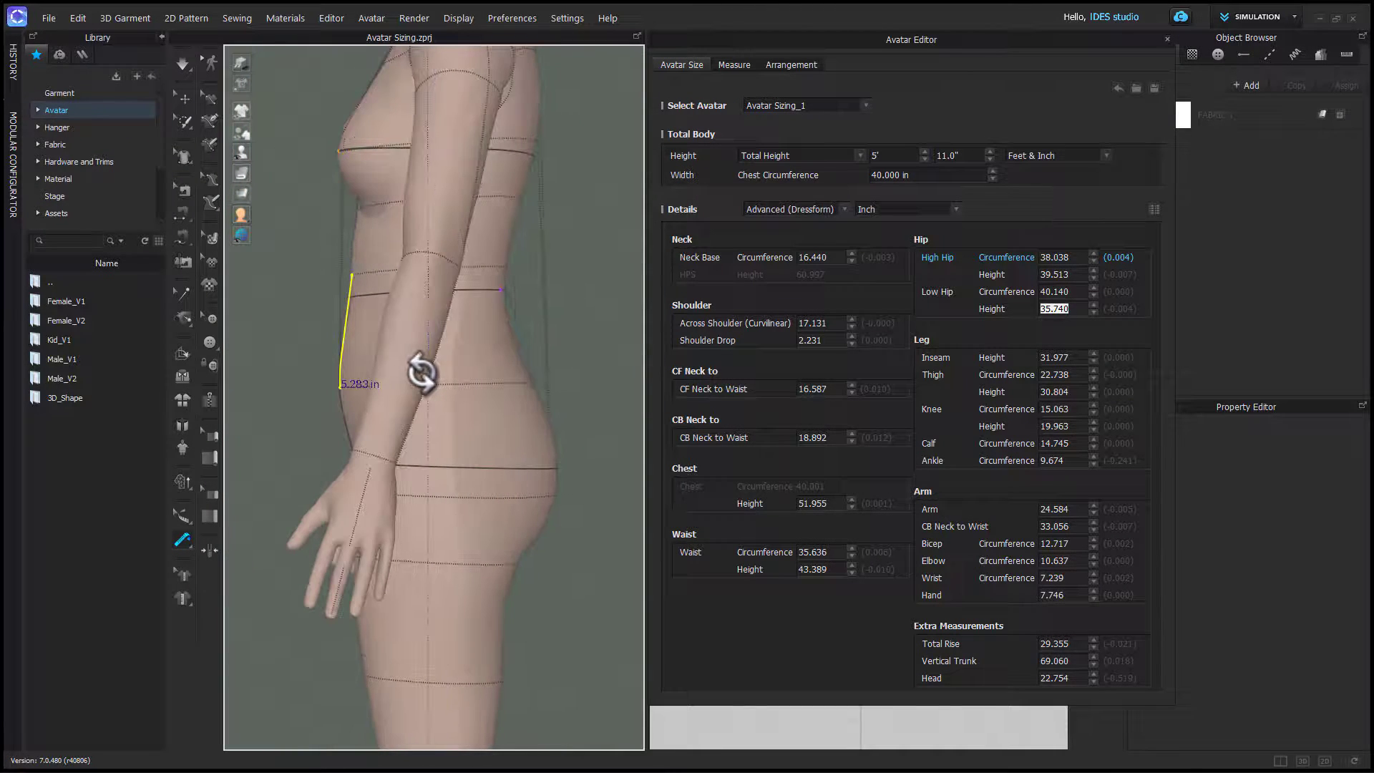
pyautogui.click(180, 513)
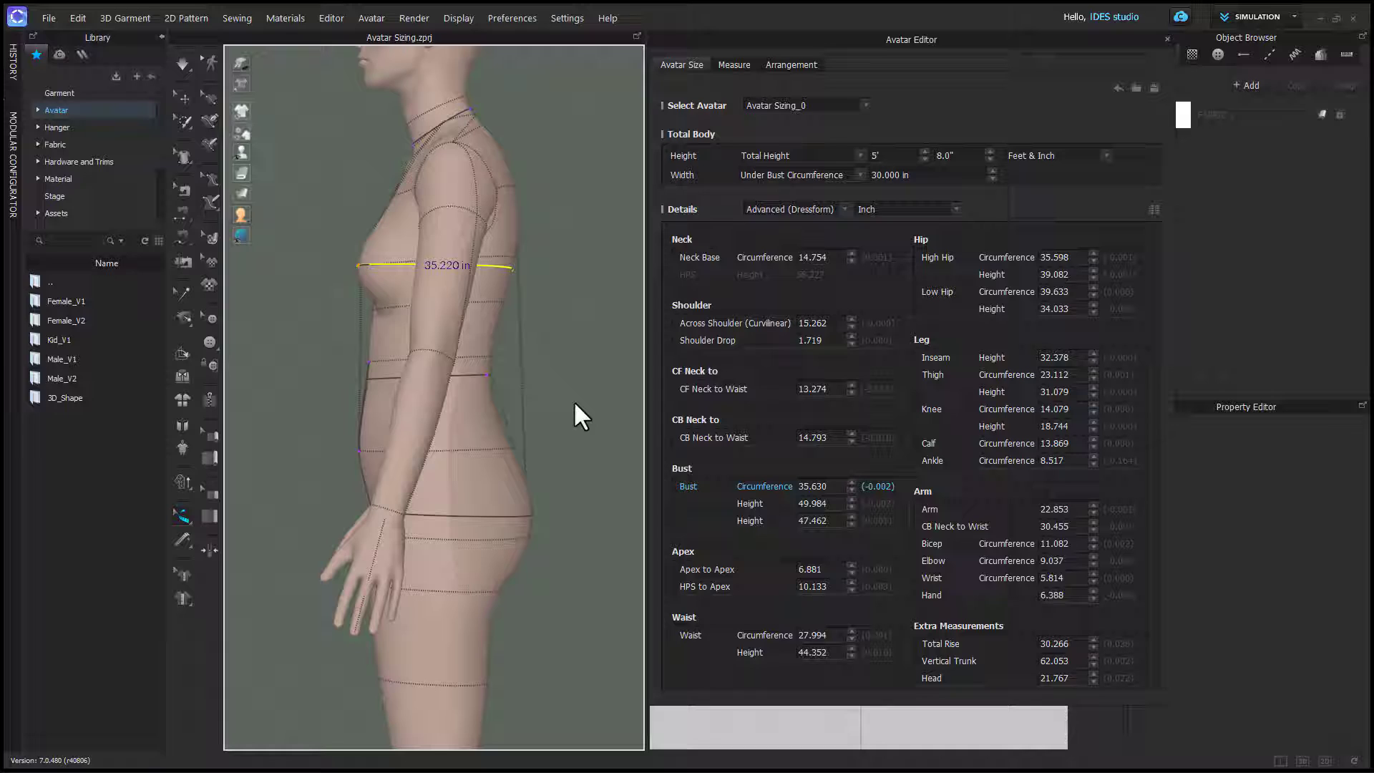
# Step: Select the bust line and step Bust Circumference up through 35.755 to 36.005 in
pyautogui.click(505, 265)
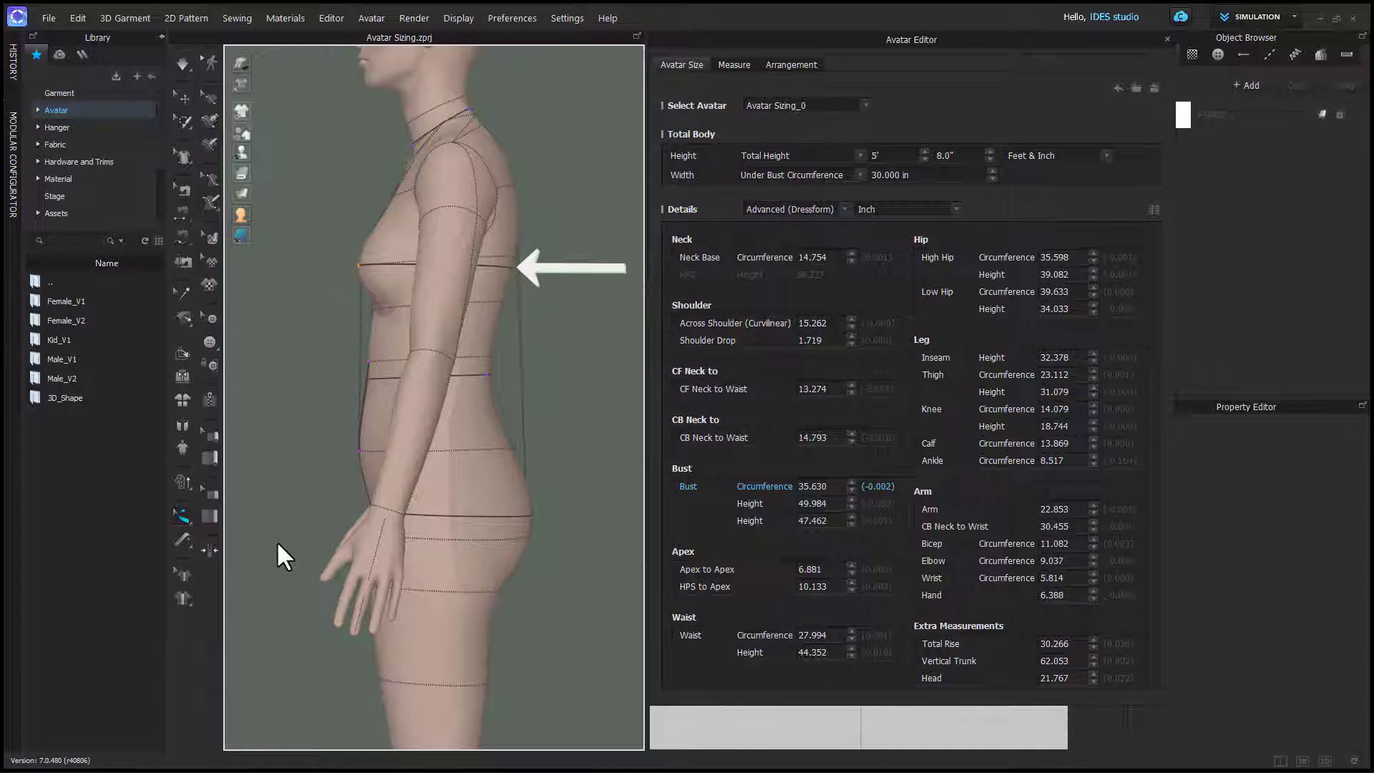
pyautogui.click(511, 267)
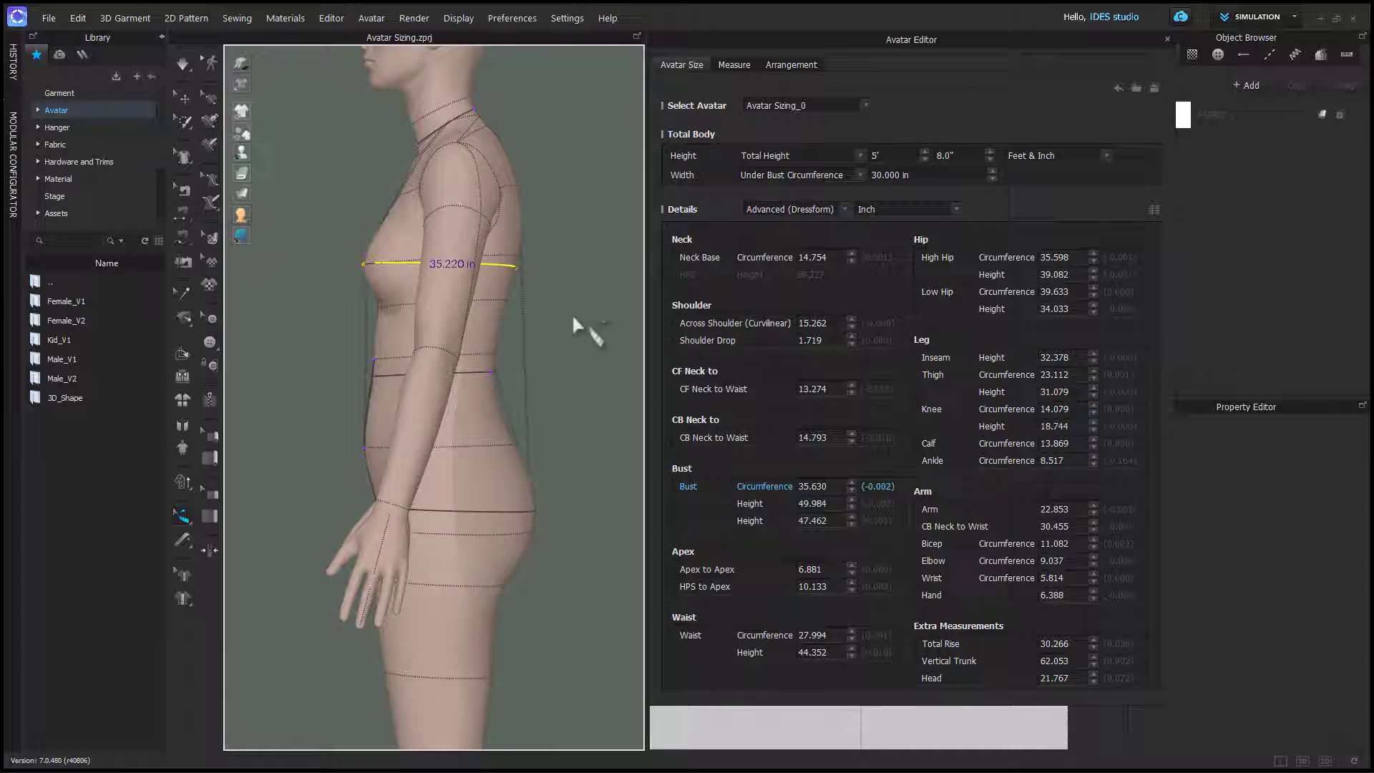
pyautogui.click(852, 482)
pyautogui.click(850, 482)
pyautogui.click(851, 482)
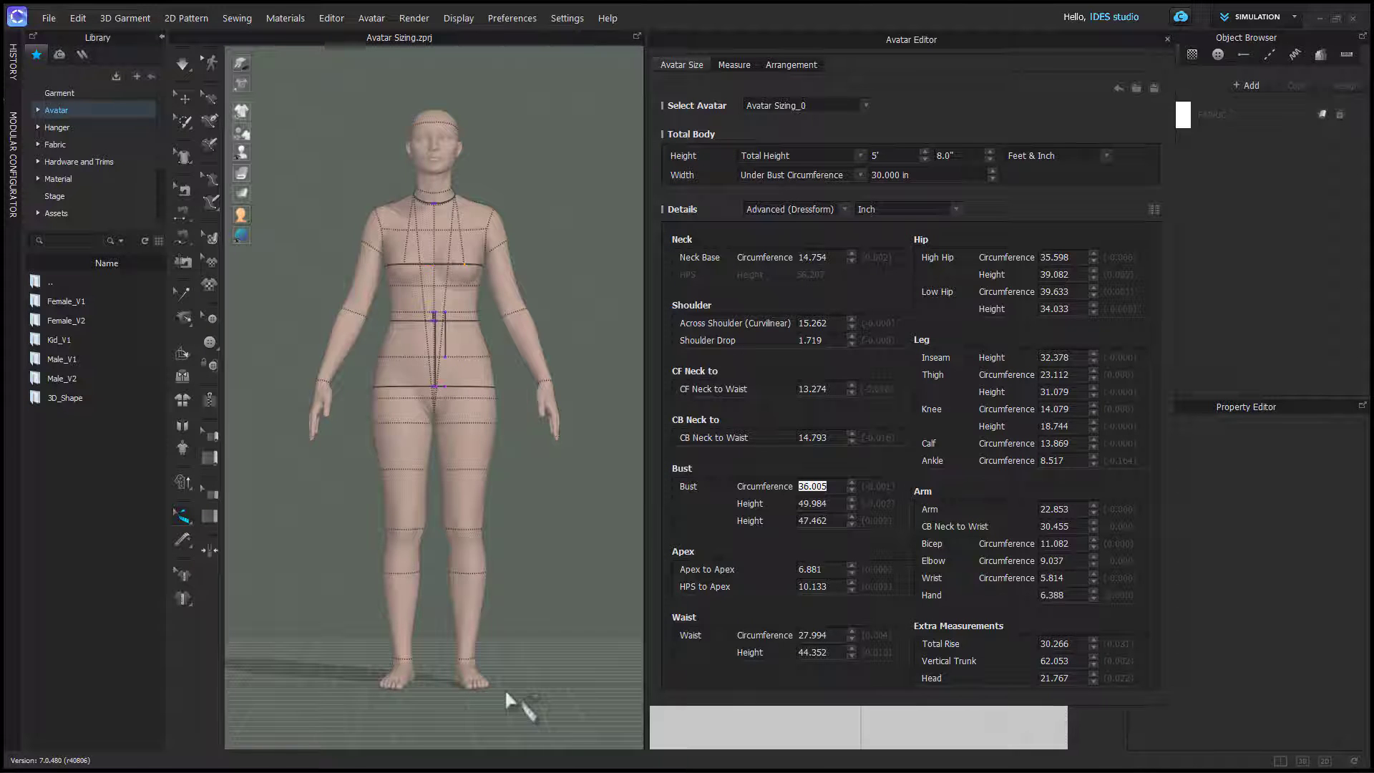
# Step: Try total heights of 5' 9" and 5' 10", then set it back to 5' 8.0"
pyautogui.scroll(3, 505, 688)
pyautogui.moveTo(526, 709); pyautogui.dragTo(535, 645, button='middle')
pyautogui.moveTo(534, 650); pyautogui.dragTo(452, 656, button='right')
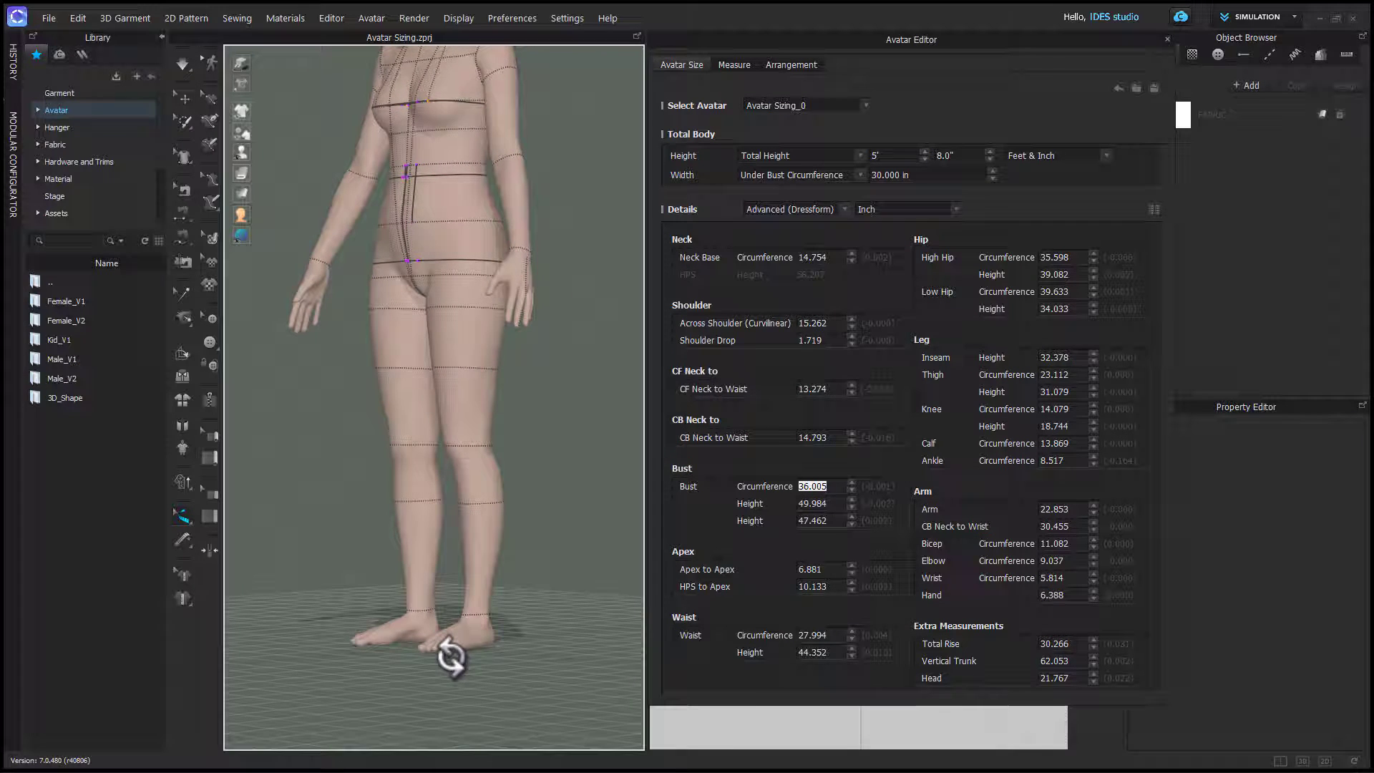
pyautogui.press('2')
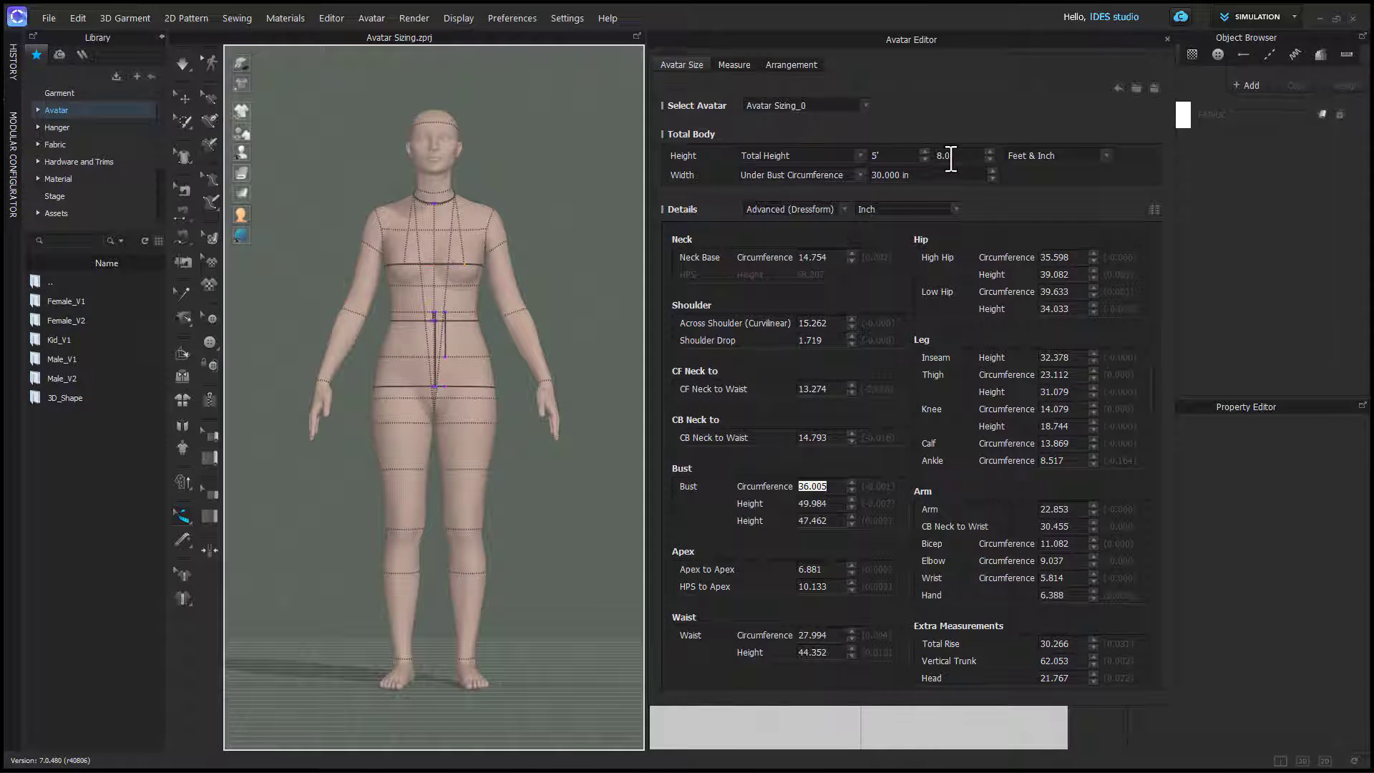
pyautogui.click(989, 152)
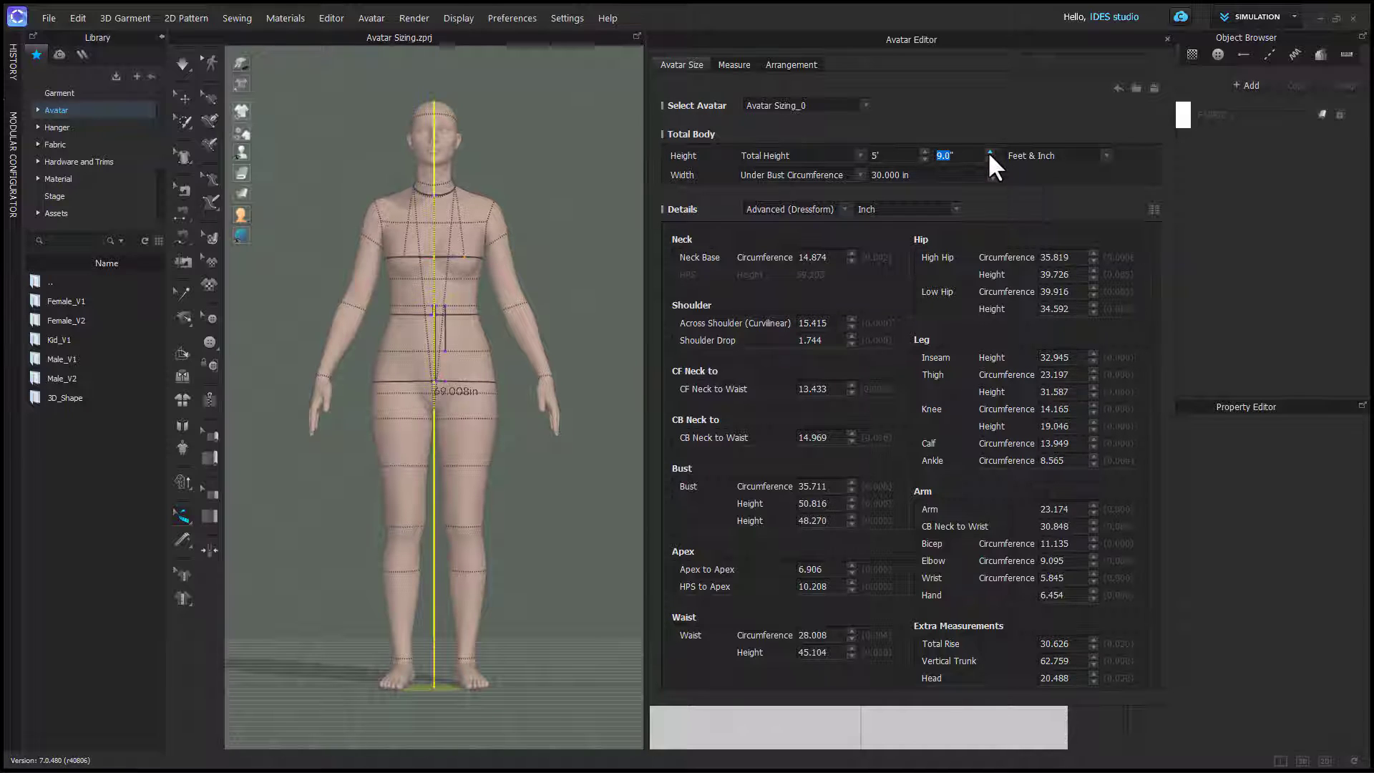
pyautogui.click(990, 153)
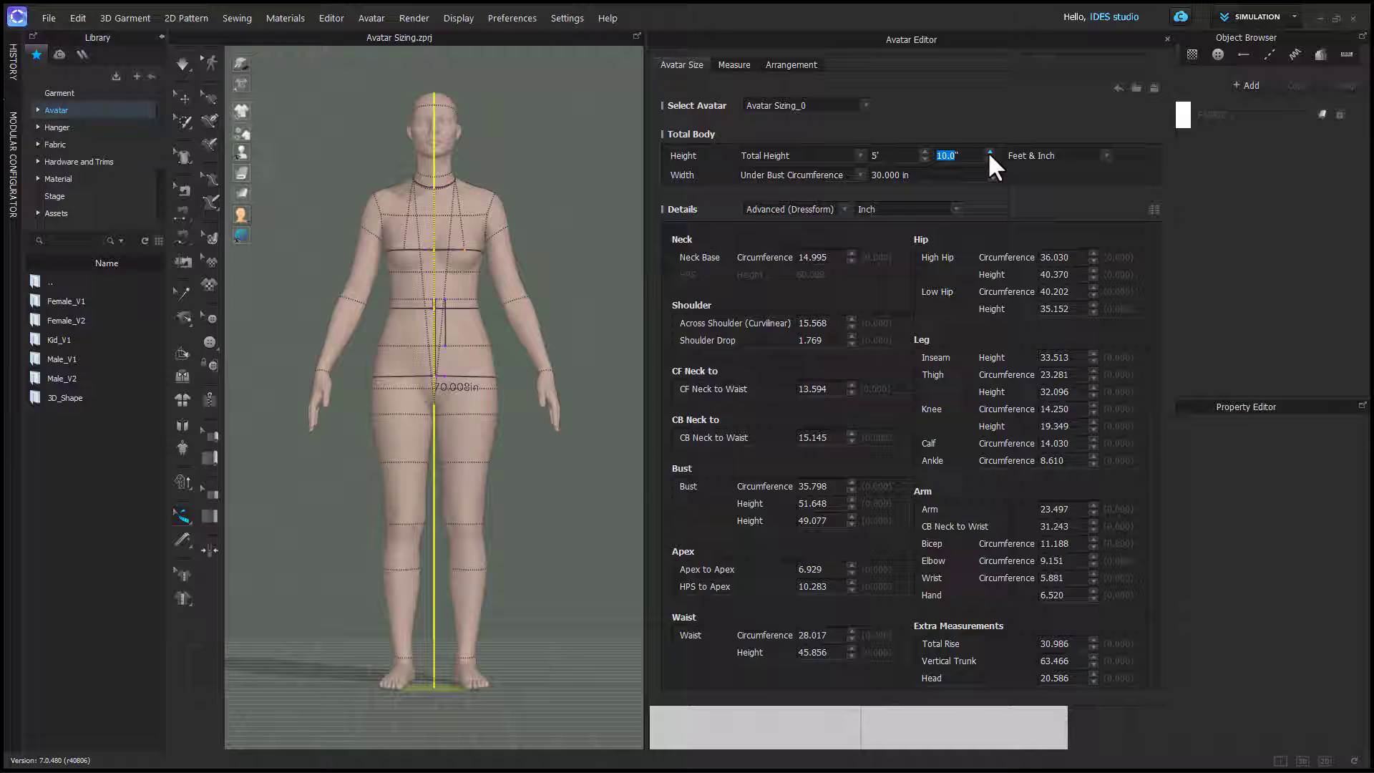
pyautogui.write('8')
pyautogui.press('Return')
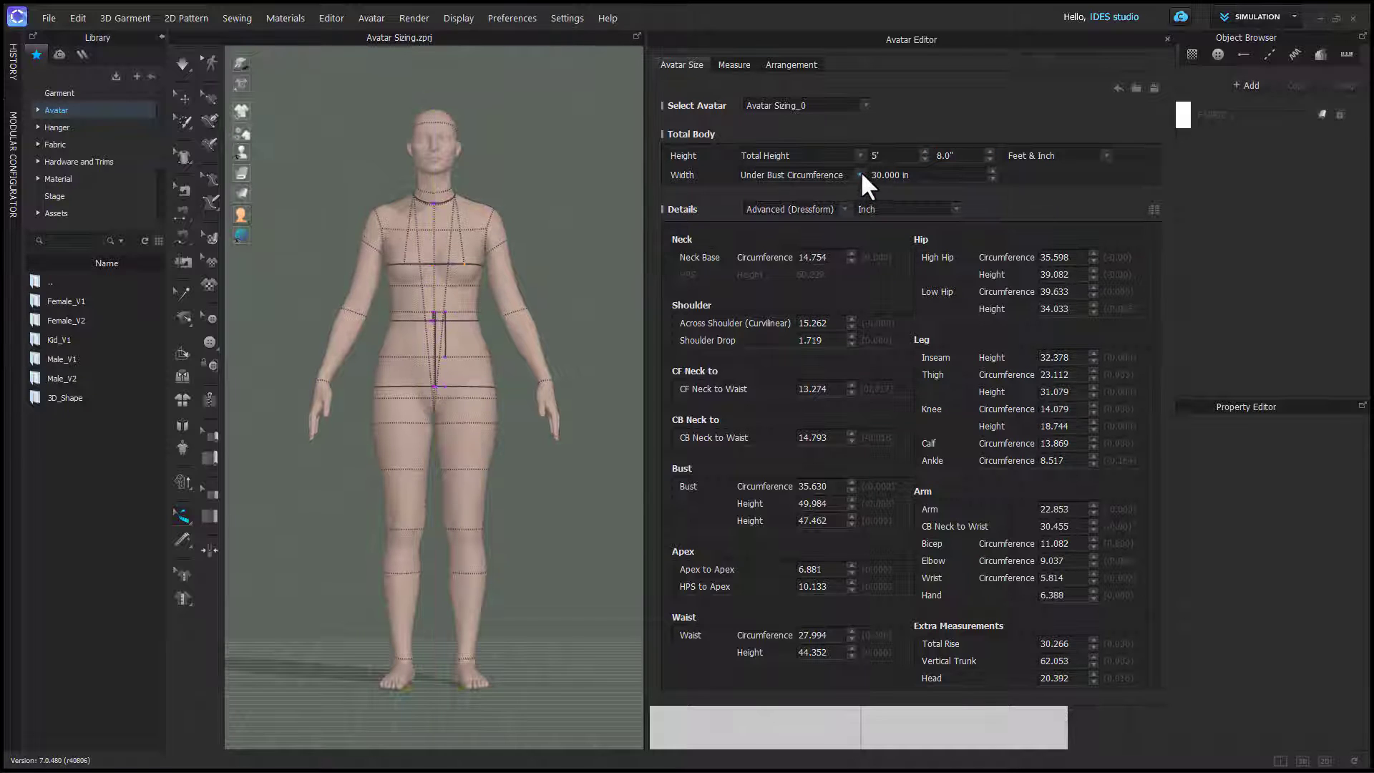
# Step: Try raising the under-bust width to 30.250 in, keeping Under Bust Circumference as the width measure
pyautogui.click(860, 175)
pyautogui.click(993, 170)
pyautogui.click(993, 170)
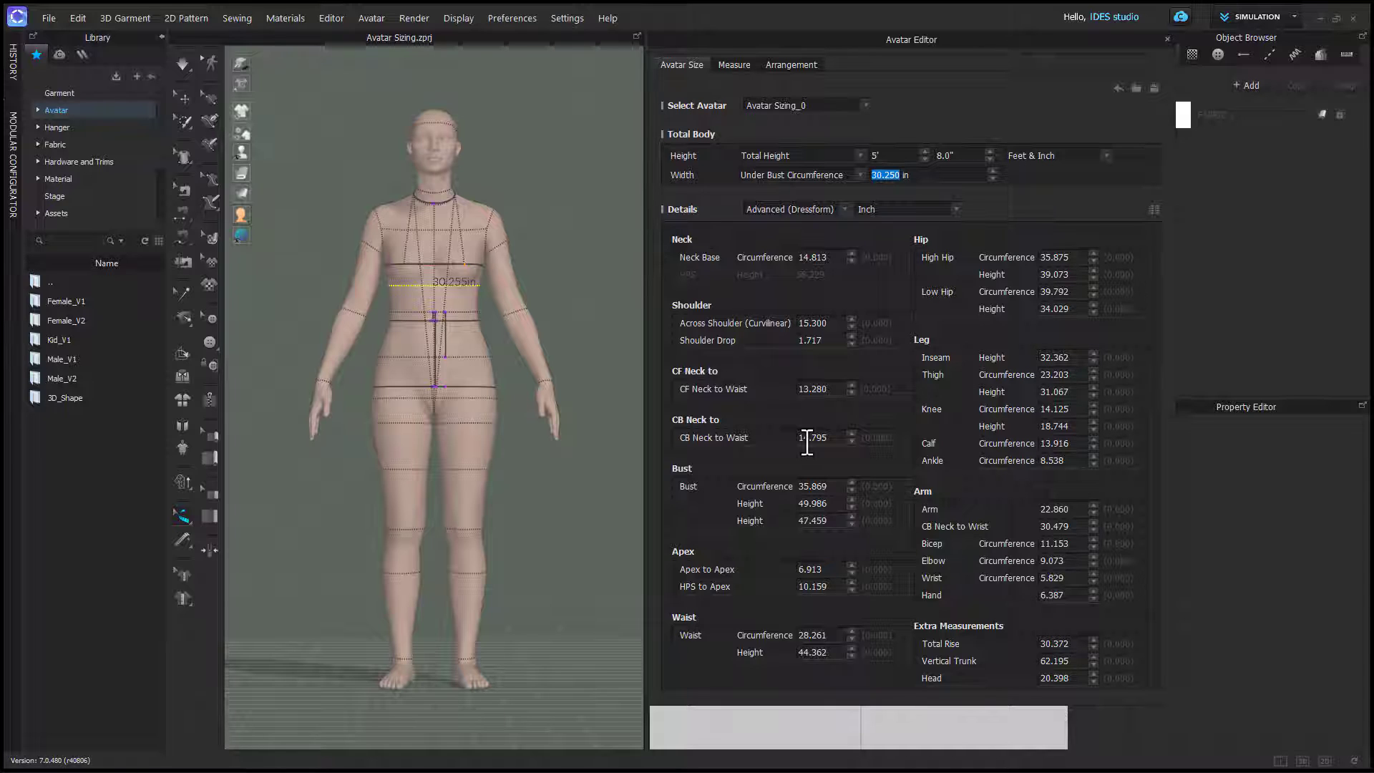
pyautogui.click(861, 174)
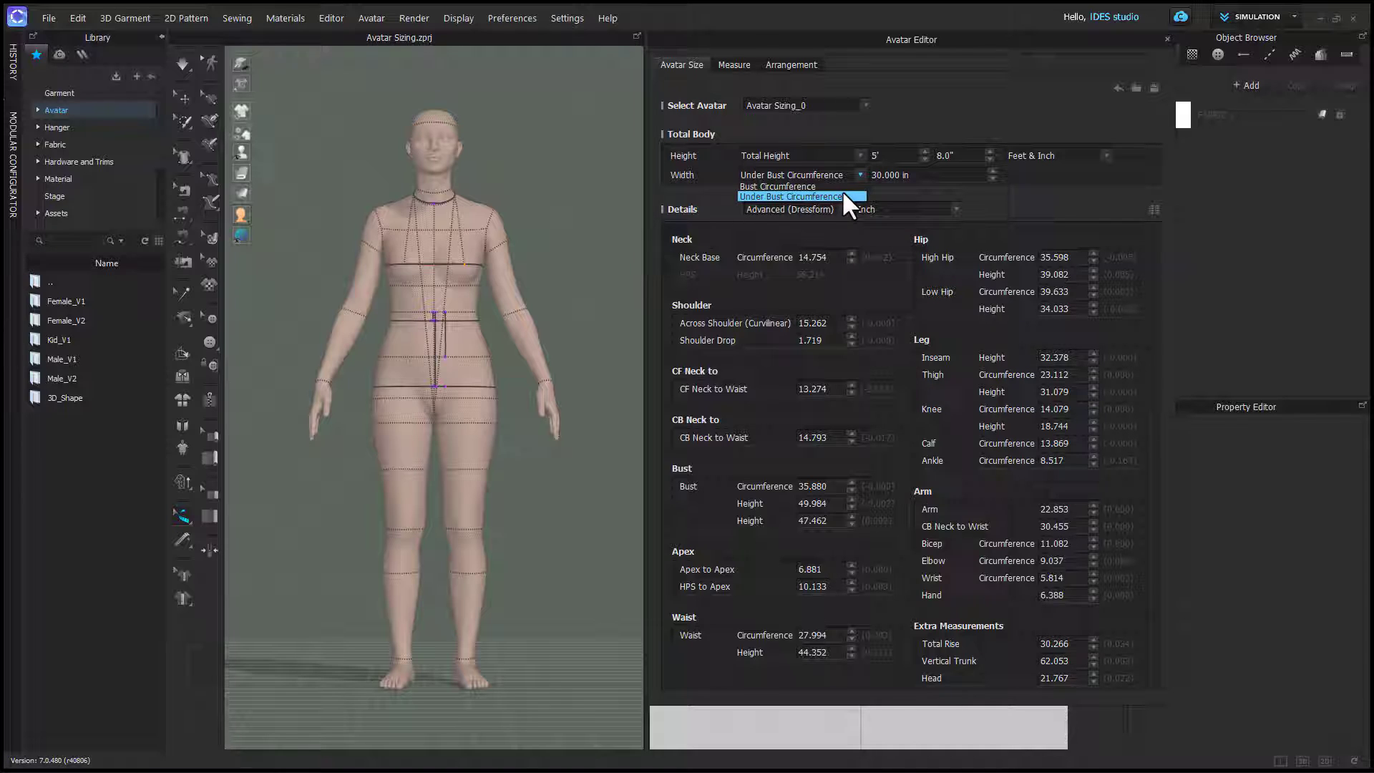
pyautogui.click(848, 194)
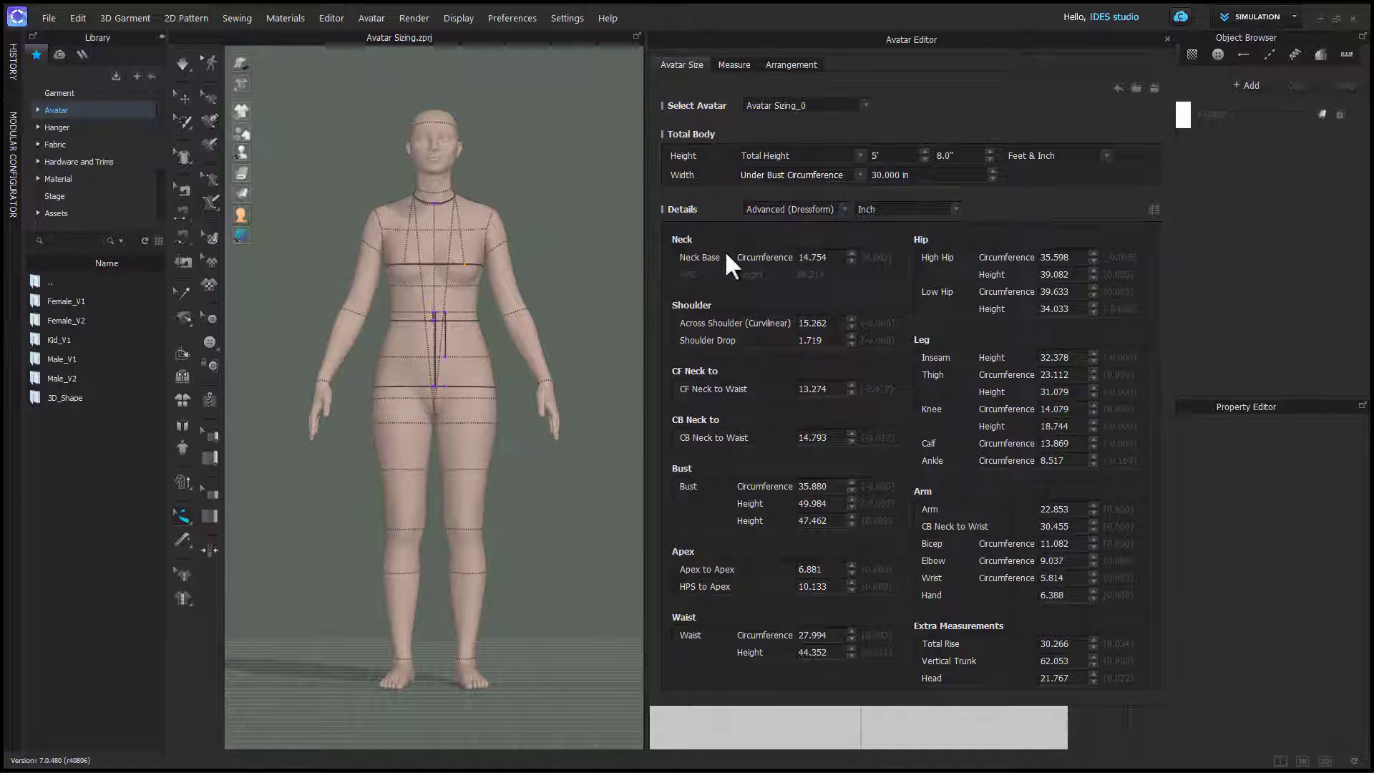
# Step: From a side view, step Bust Circumference down to 35.005 in
pyautogui.moveTo(563, 319); pyautogui.dragTo(419, 348, button='right')
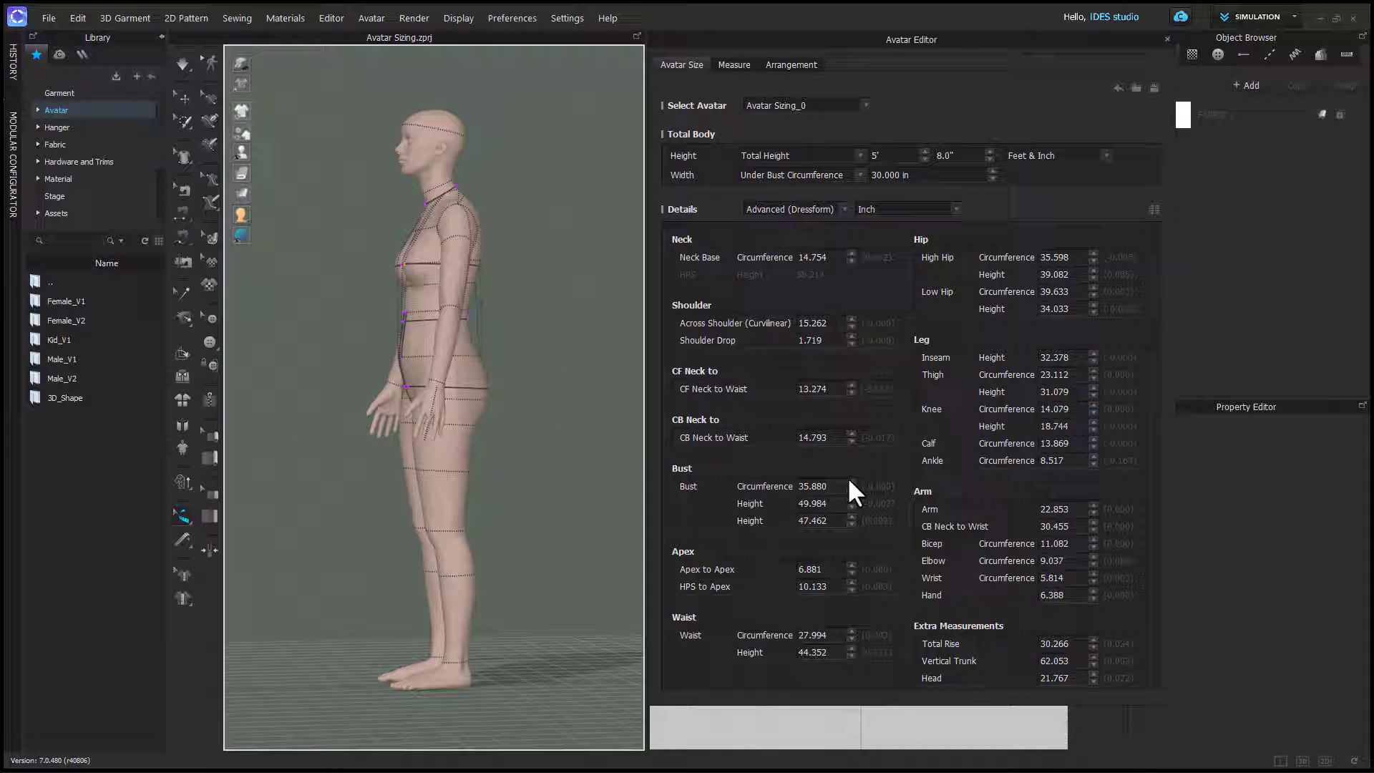
pyautogui.click(852, 482)
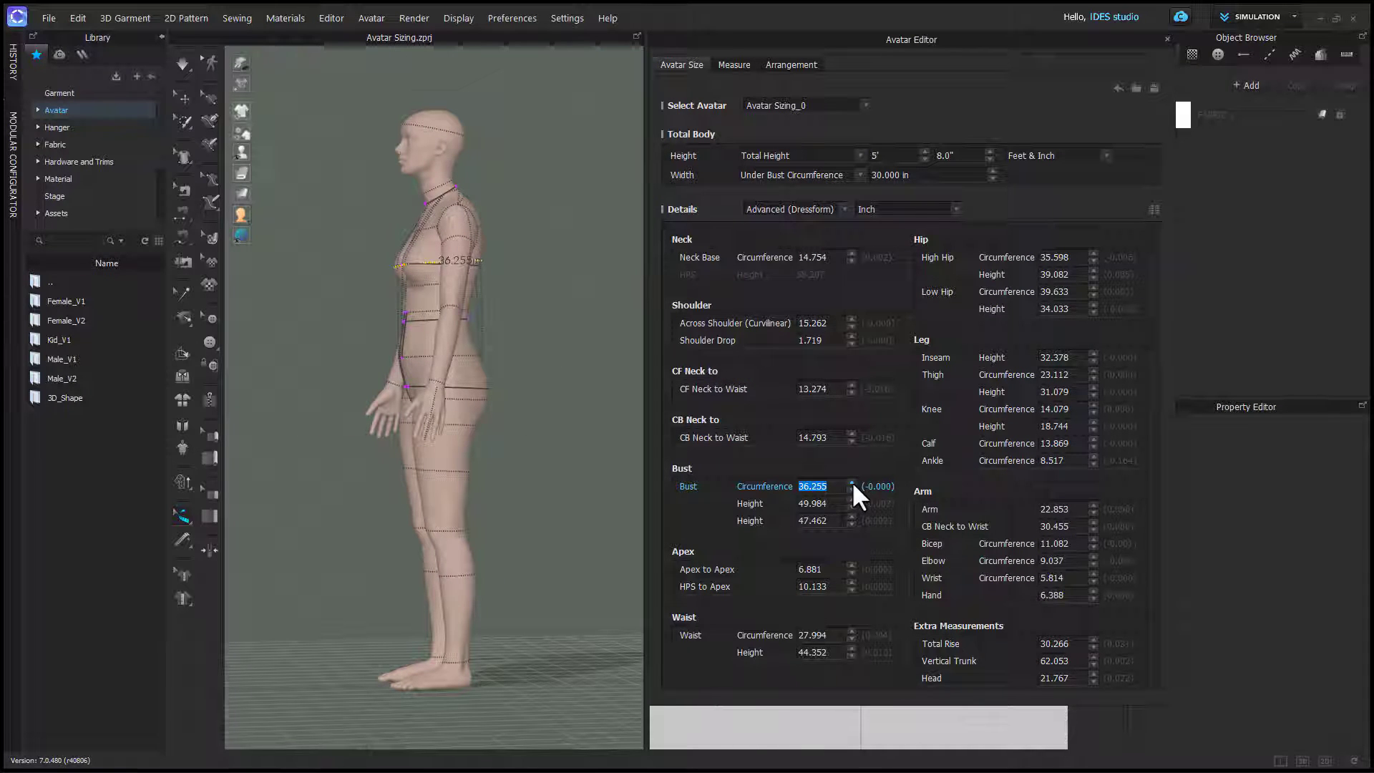
pyautogui.click(851, 489)
pyautogui.click(851, 489)
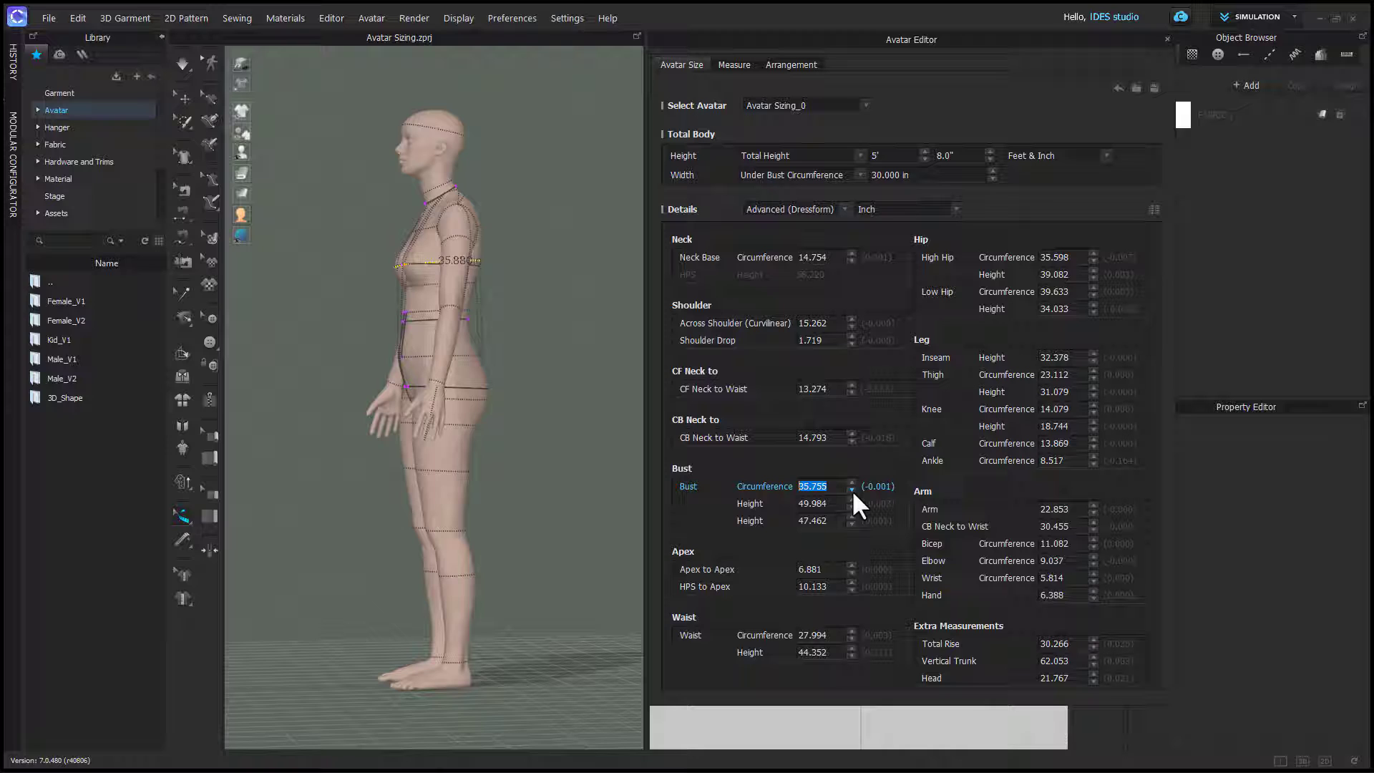
pyautogui.click(851, 489)
pyautogui.click(851, 489)
pyautogui.click(852, 490)
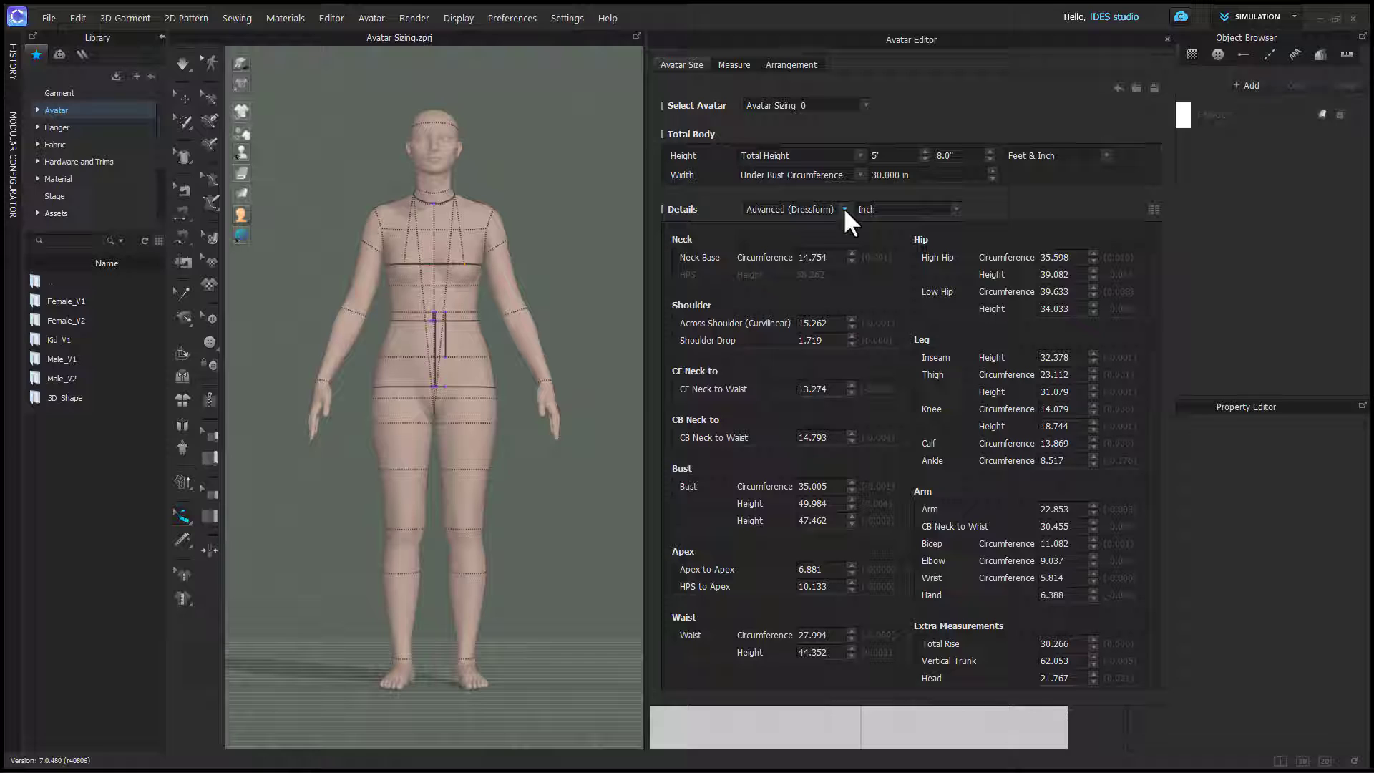
# Step: Change the Avatar Editor's Details chart type to Basic
pyautogui.click(843, 208)
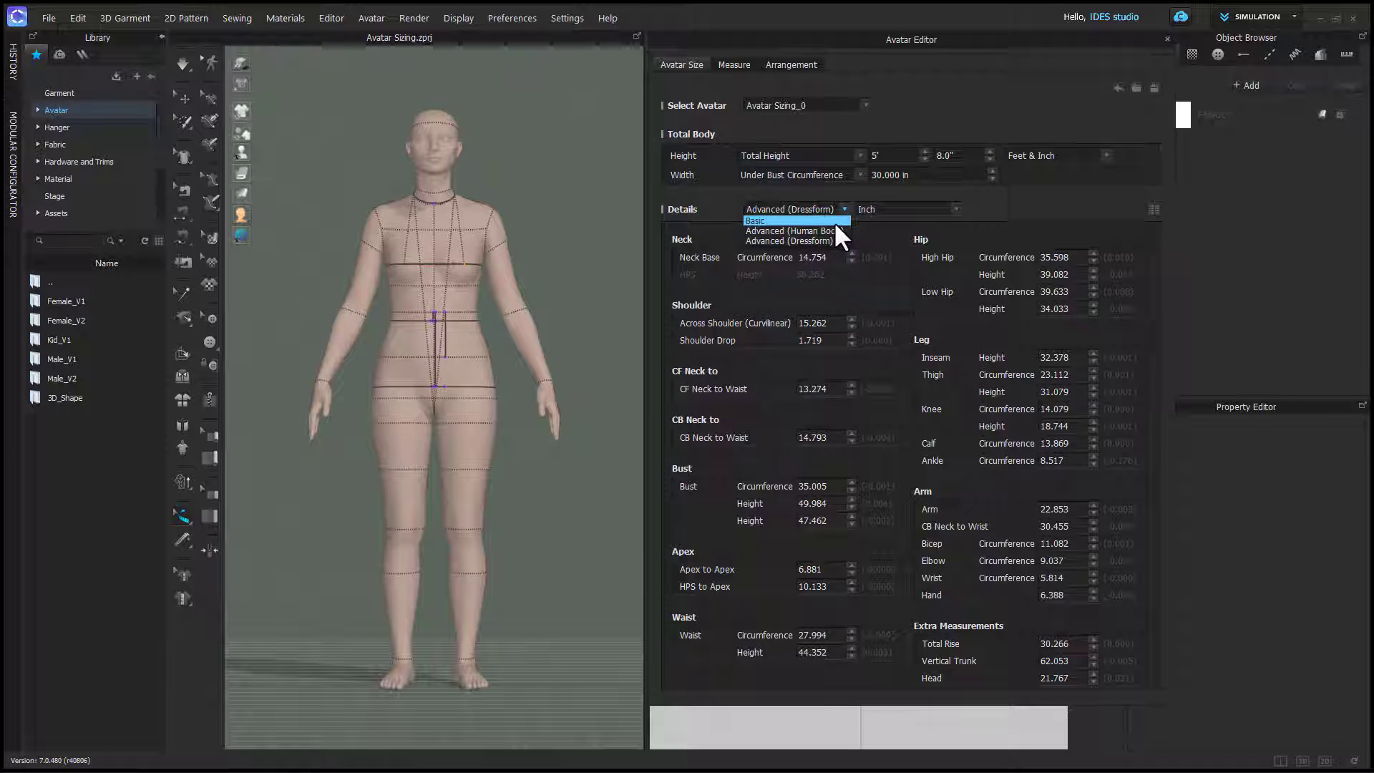
pyautogui.click(835, 222)
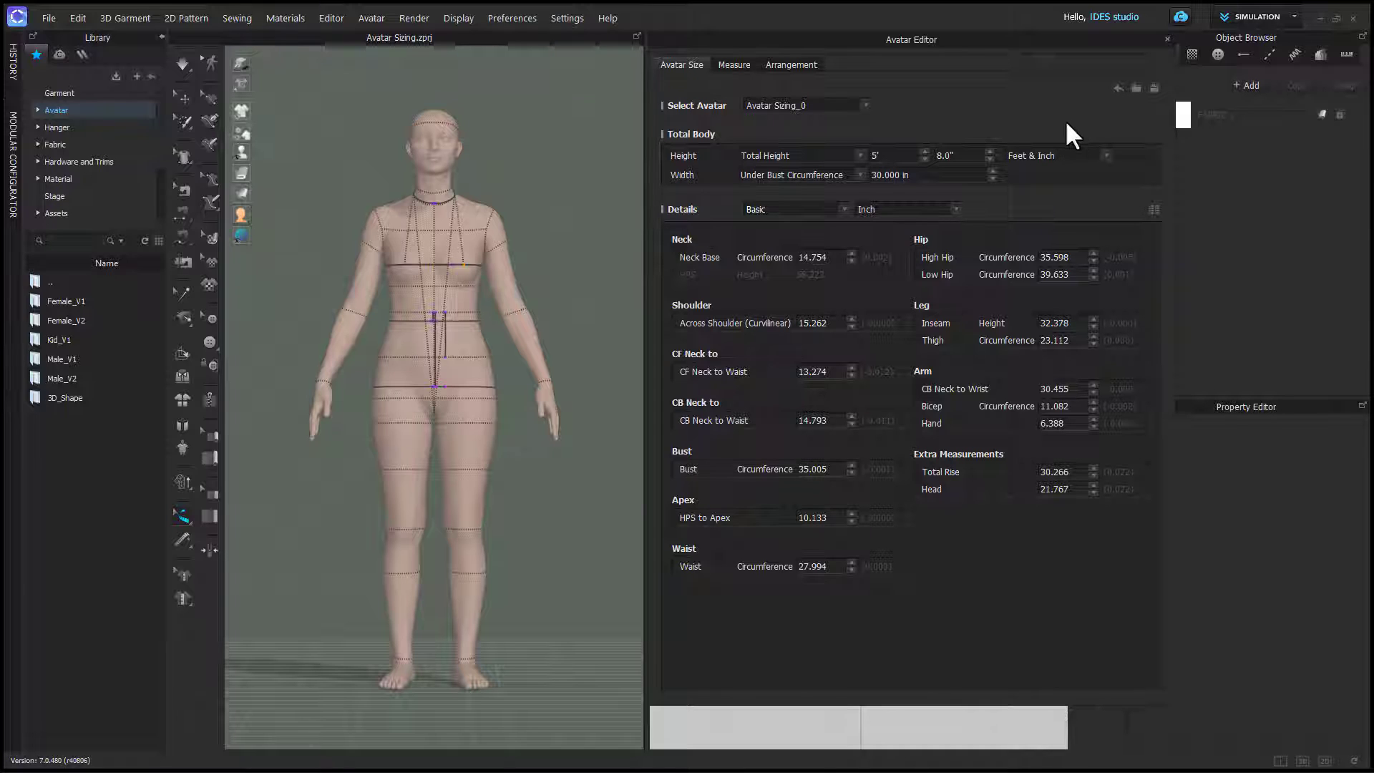
# Step: Start to browse for a saved avatar size file, cancel it, and bring up the measurement chart types
pyautogui.click(1136, 88)
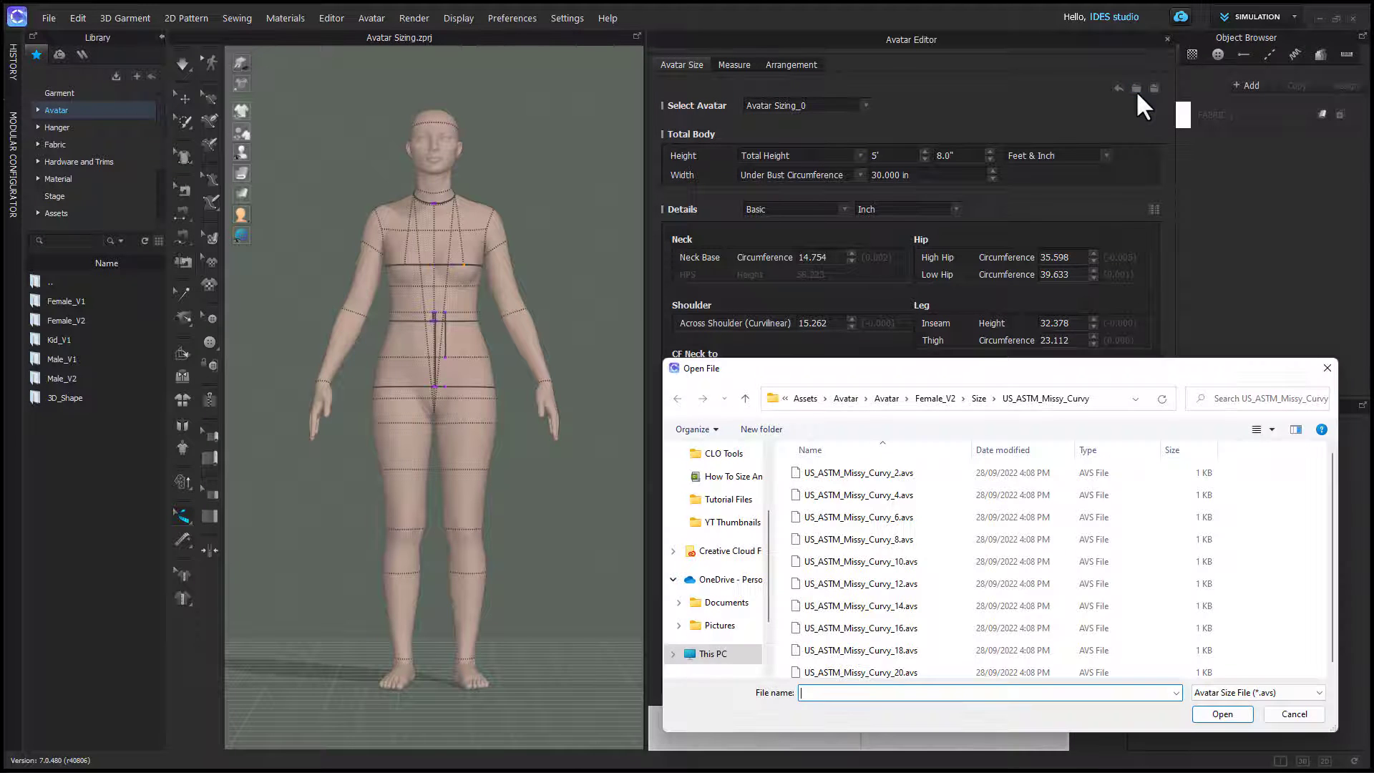
pyautogui.click(1278, 715)
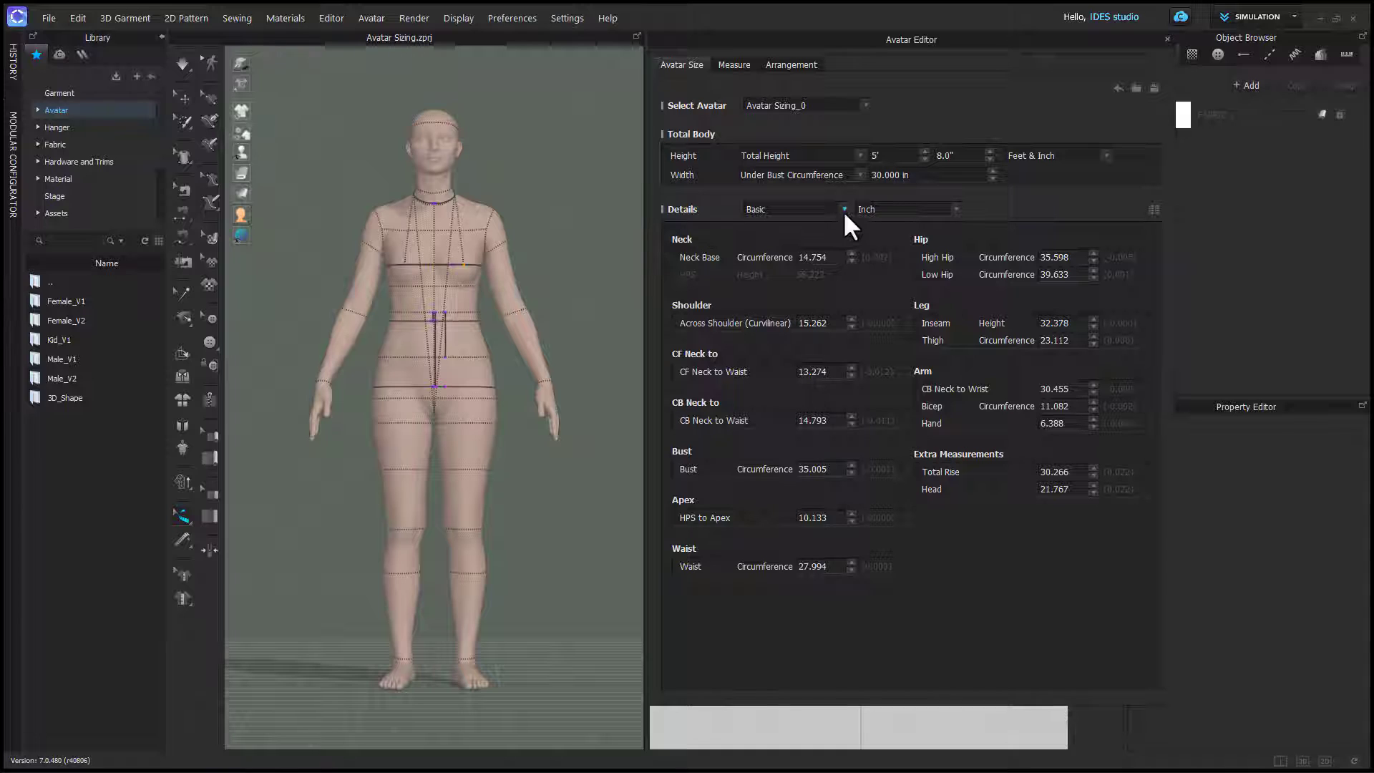
pyautogui.click(844, 210)
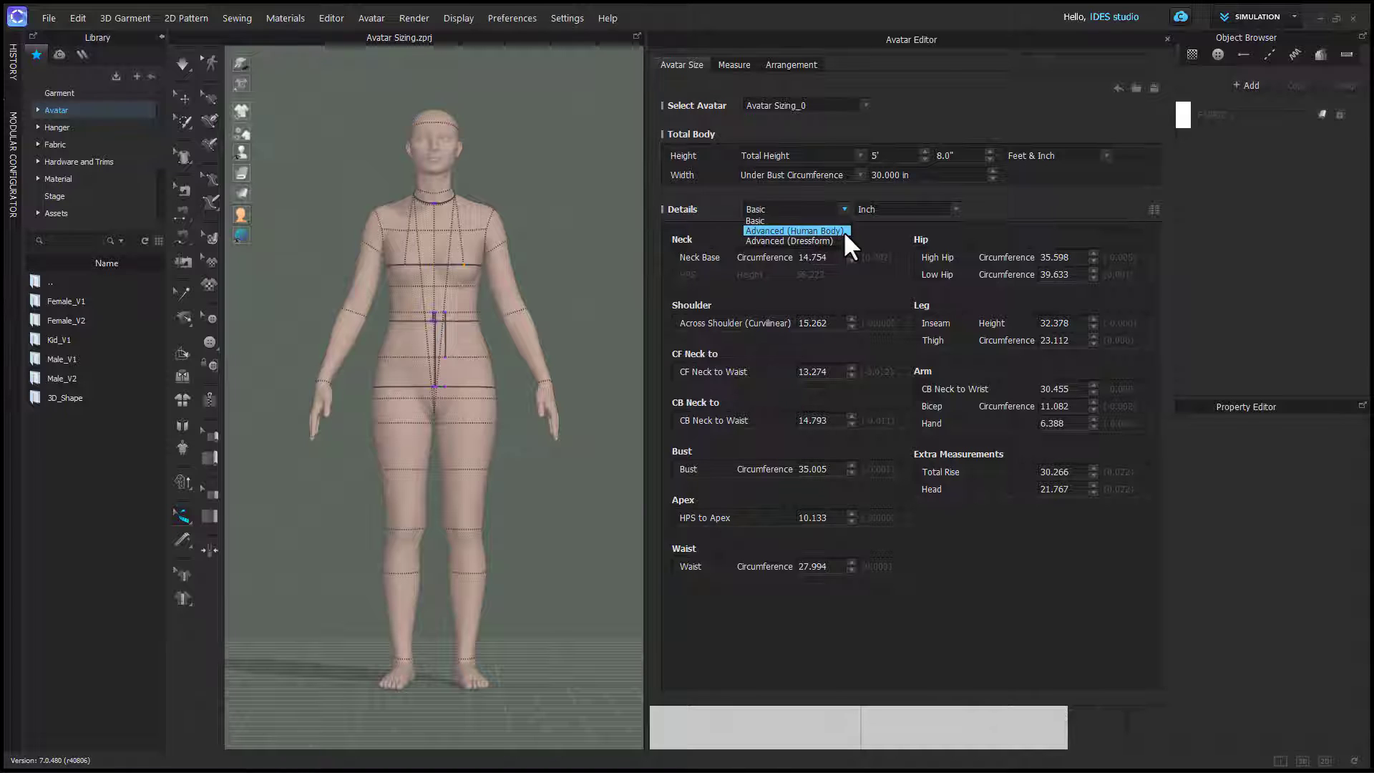
# Step: Switch to Advanced (Dressform) and review Bust Height, HPS to Apex, Waist, High Hip and Low Hip heights
pyautogui.click(842, 241)
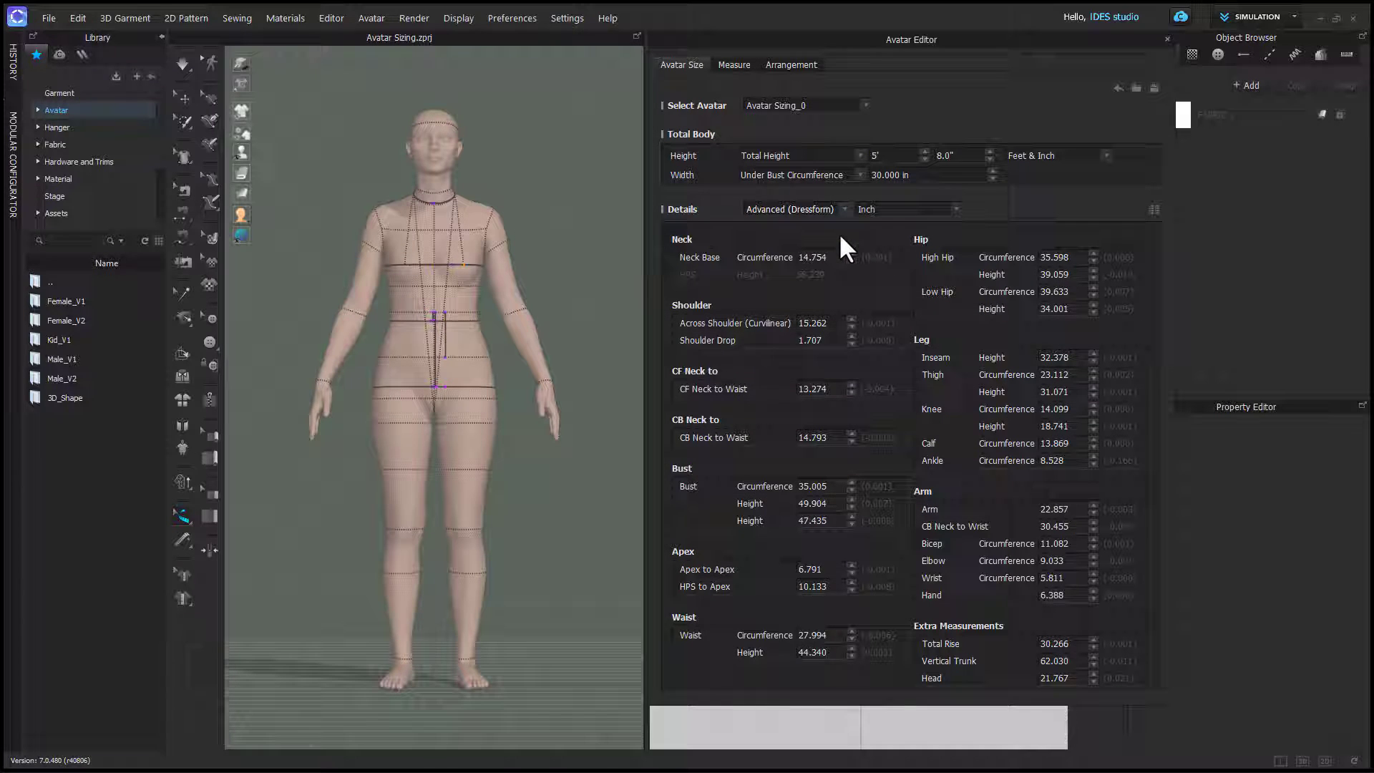
pyautogui.click(832, 508)
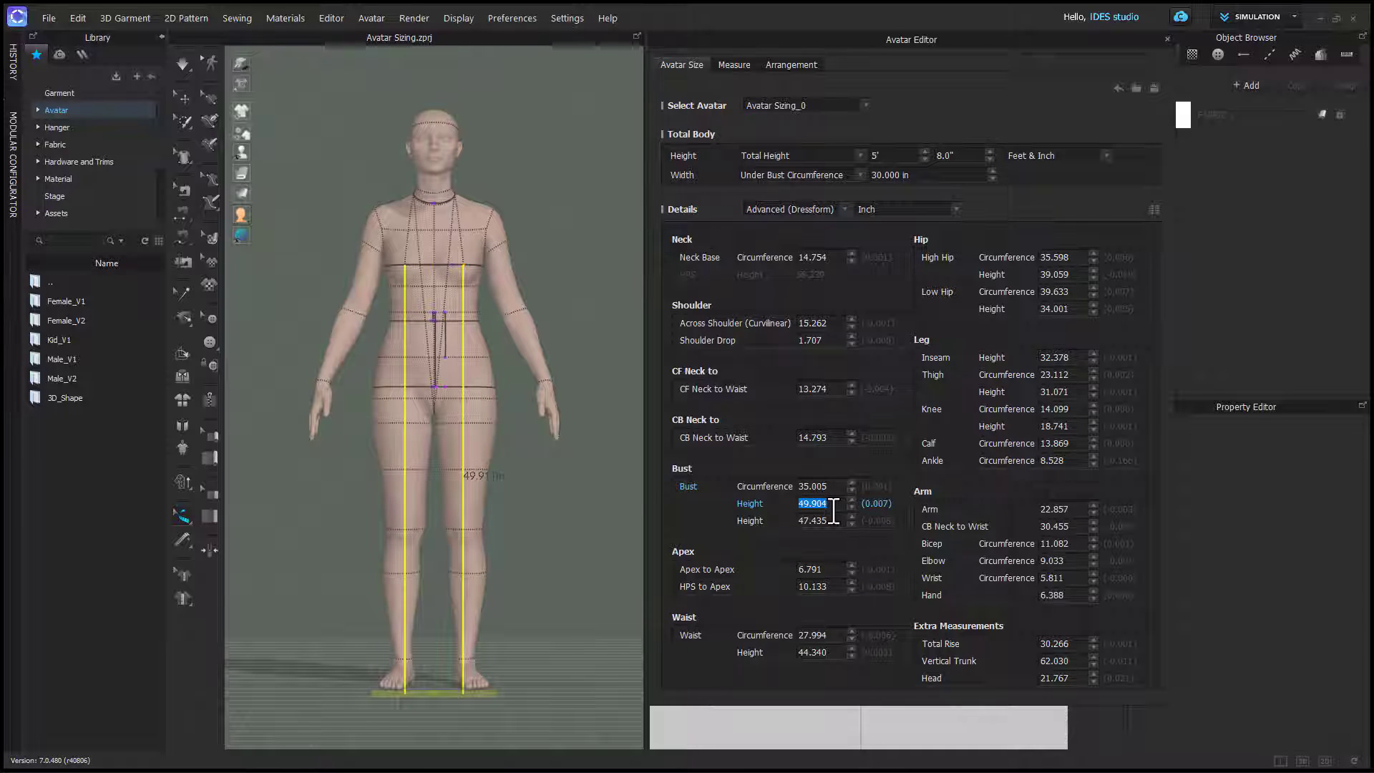
pyautogui.click(830, 586)
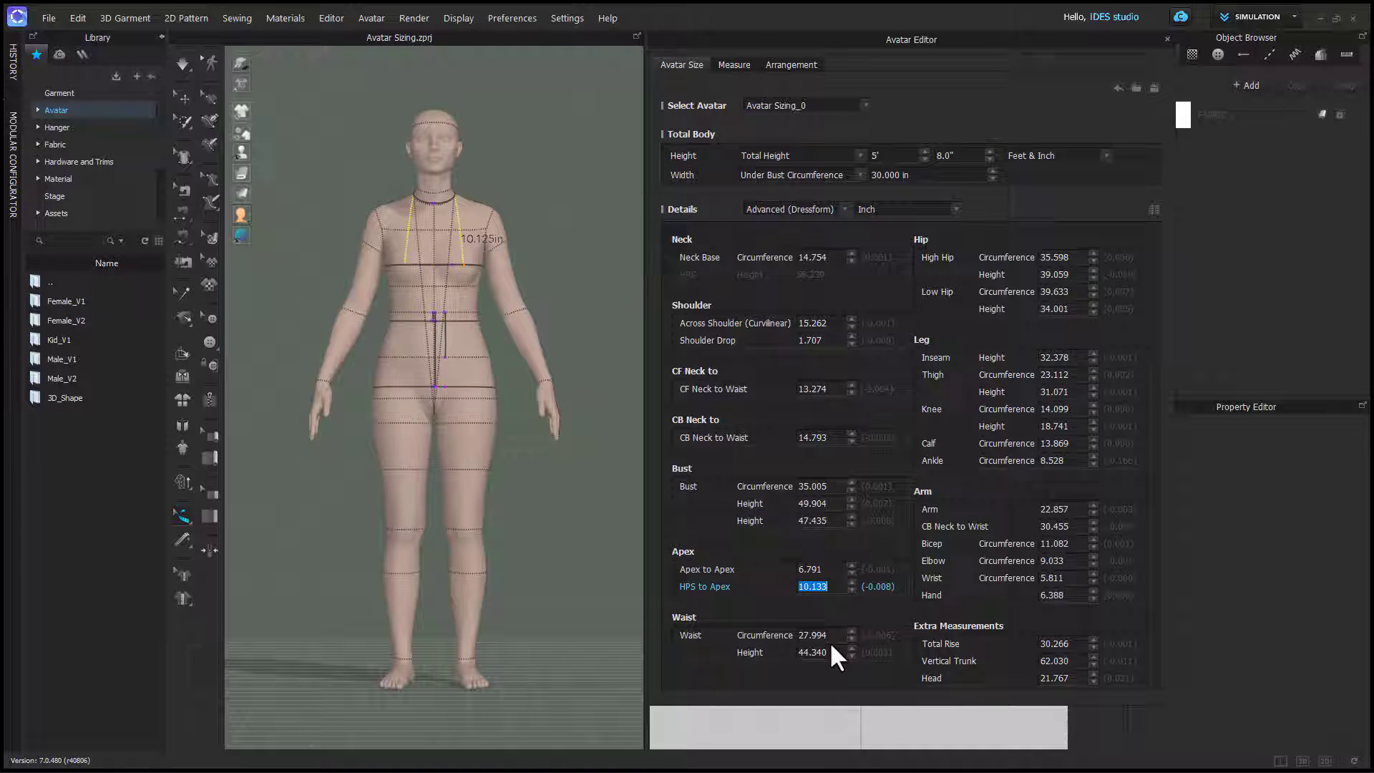
pyautogui.click(832, 652)
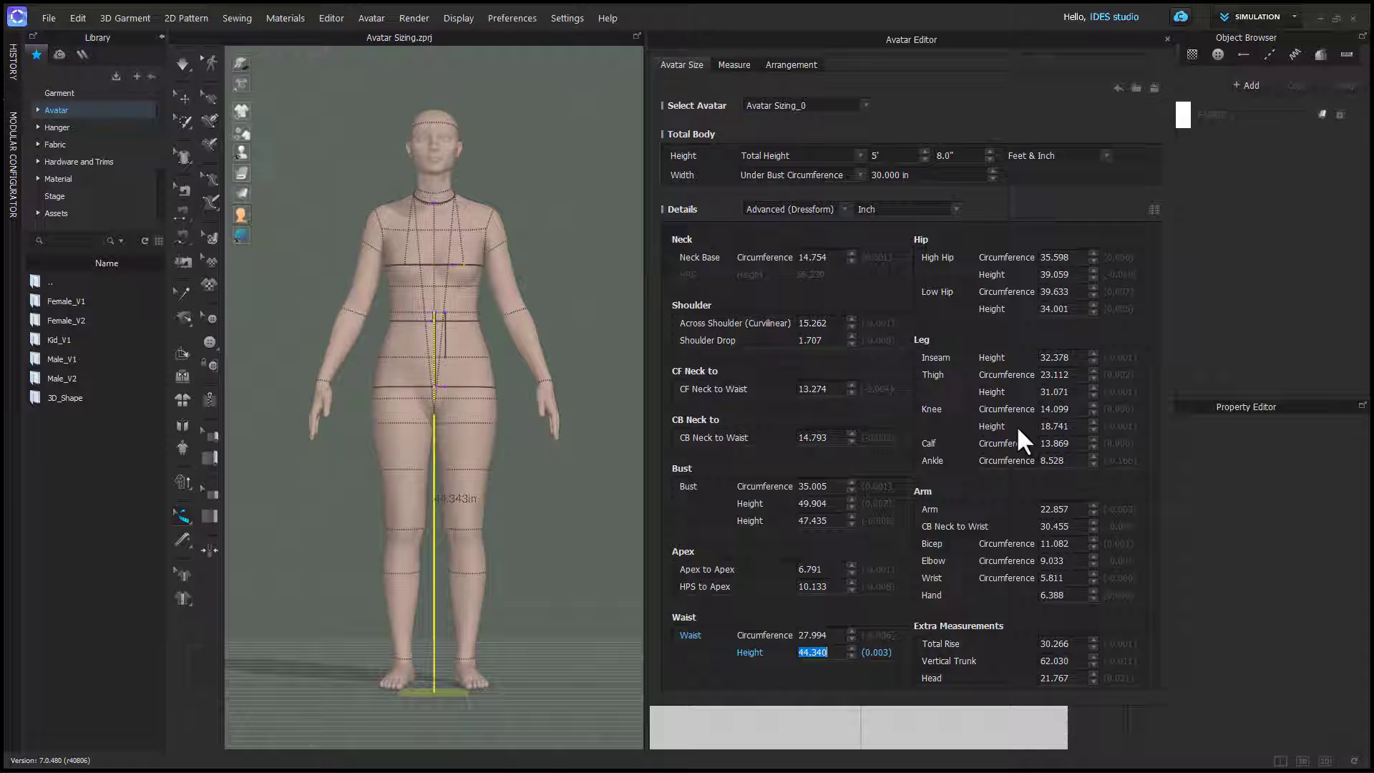
pyautogui.click(1064, 274)
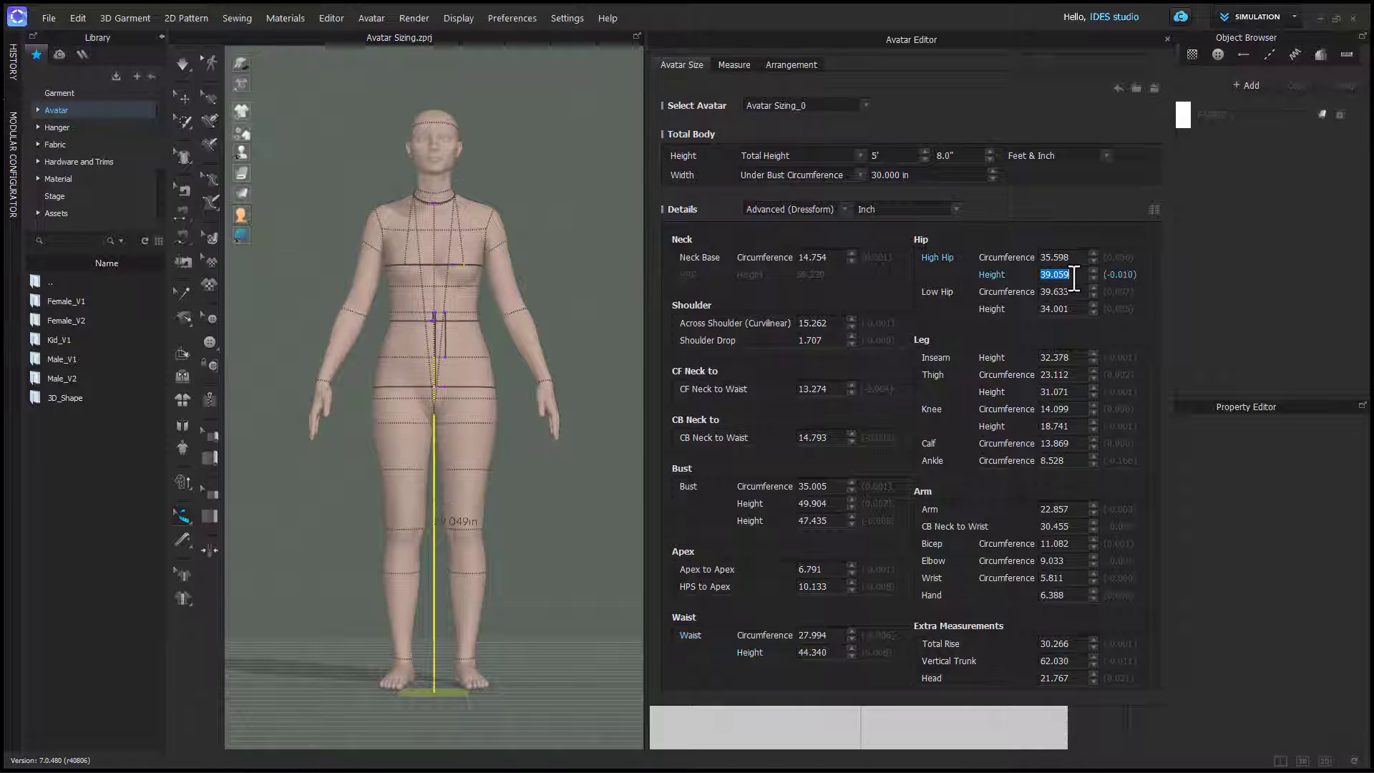
pyautogui.click(1071, 311)
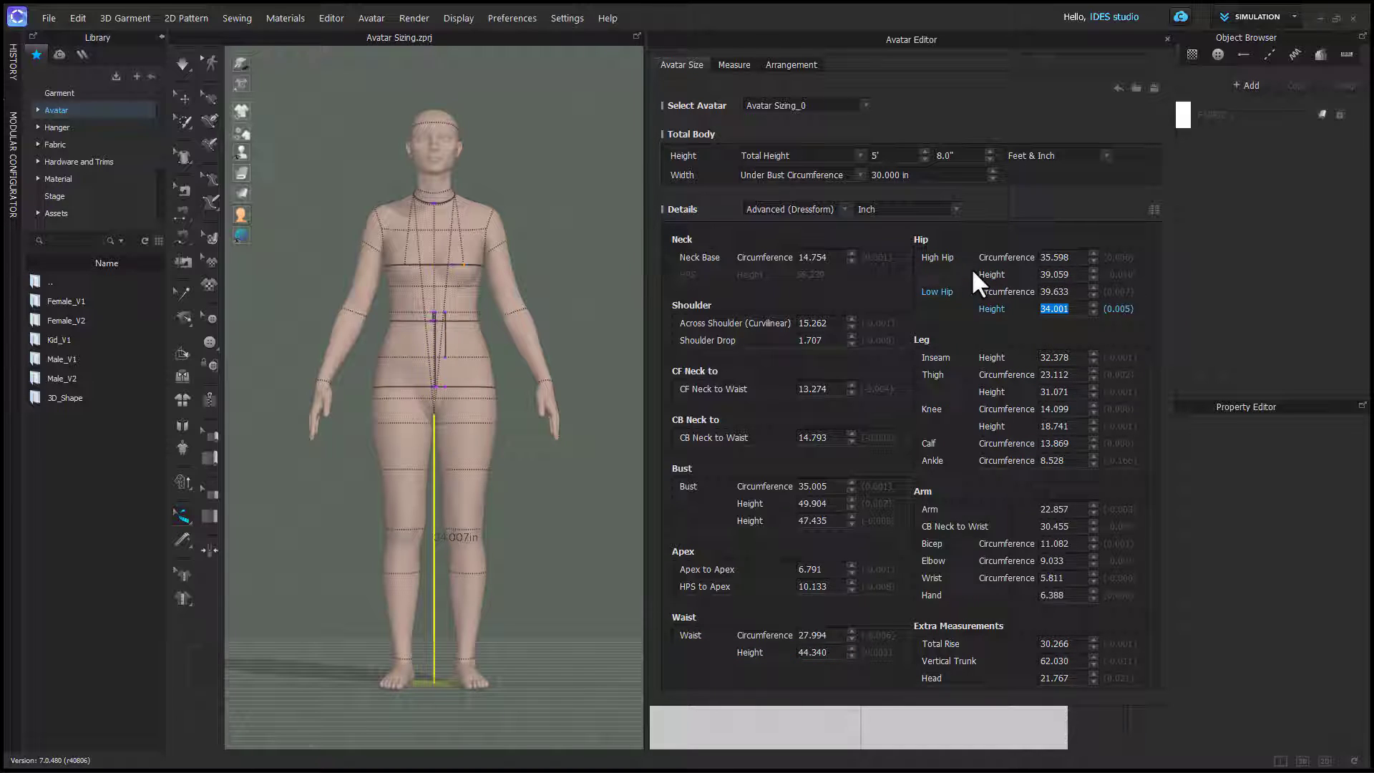
# Step: Switch to Advanced (Human Body) and review CF Neck to Waist, Low Hip, to High Hip and to Low Hip
pyautogui.click(839, 209)
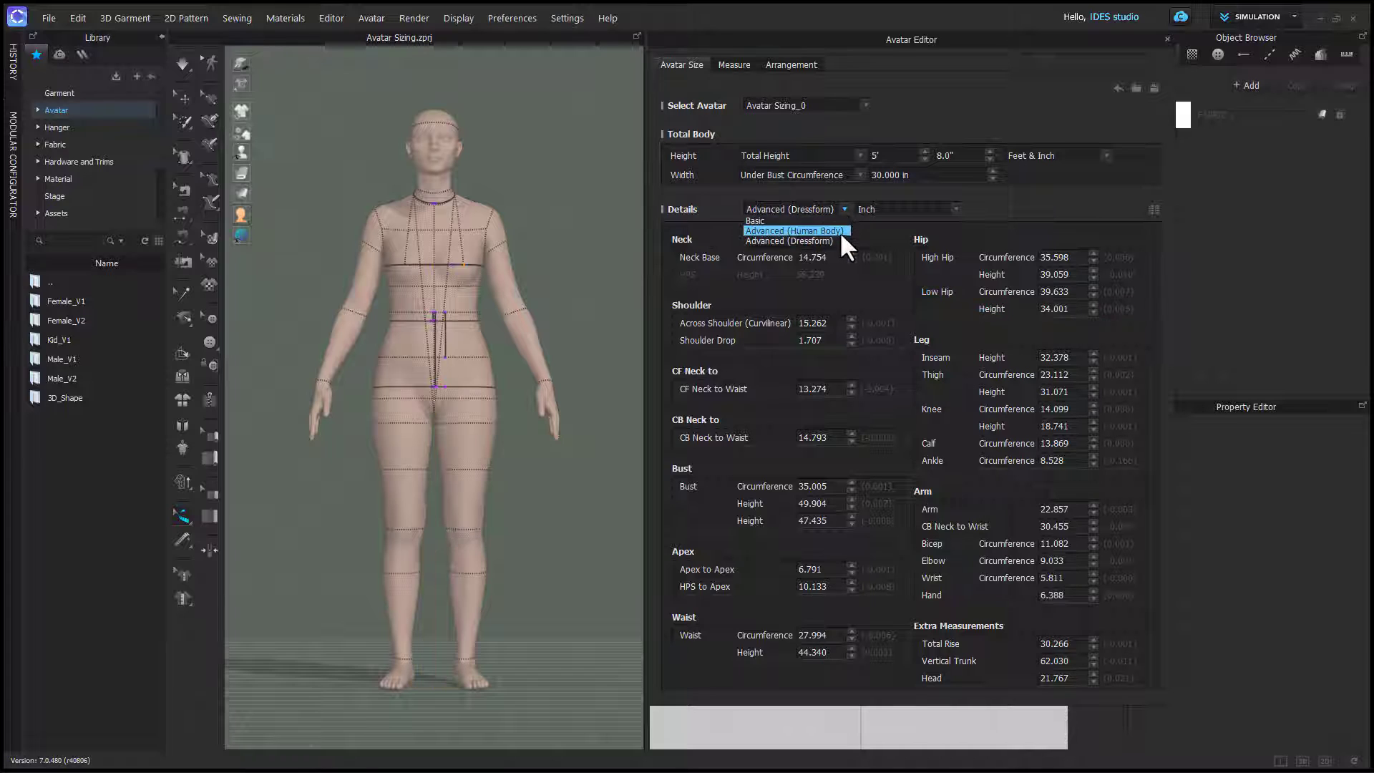
pyautogui.click(839, 233)
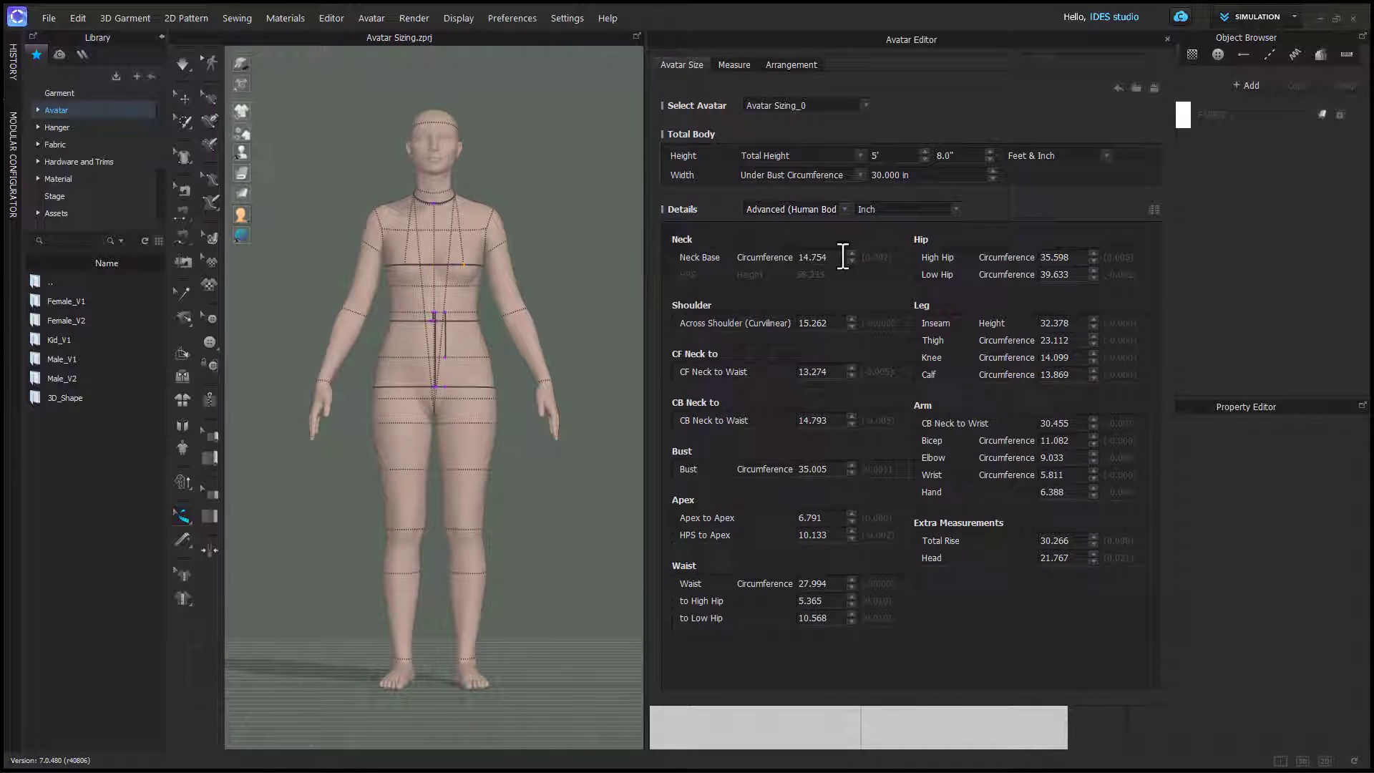
pyautogui.click(838, 379)
pyautogui.press('Tab')
pyautogui.press('Tab')
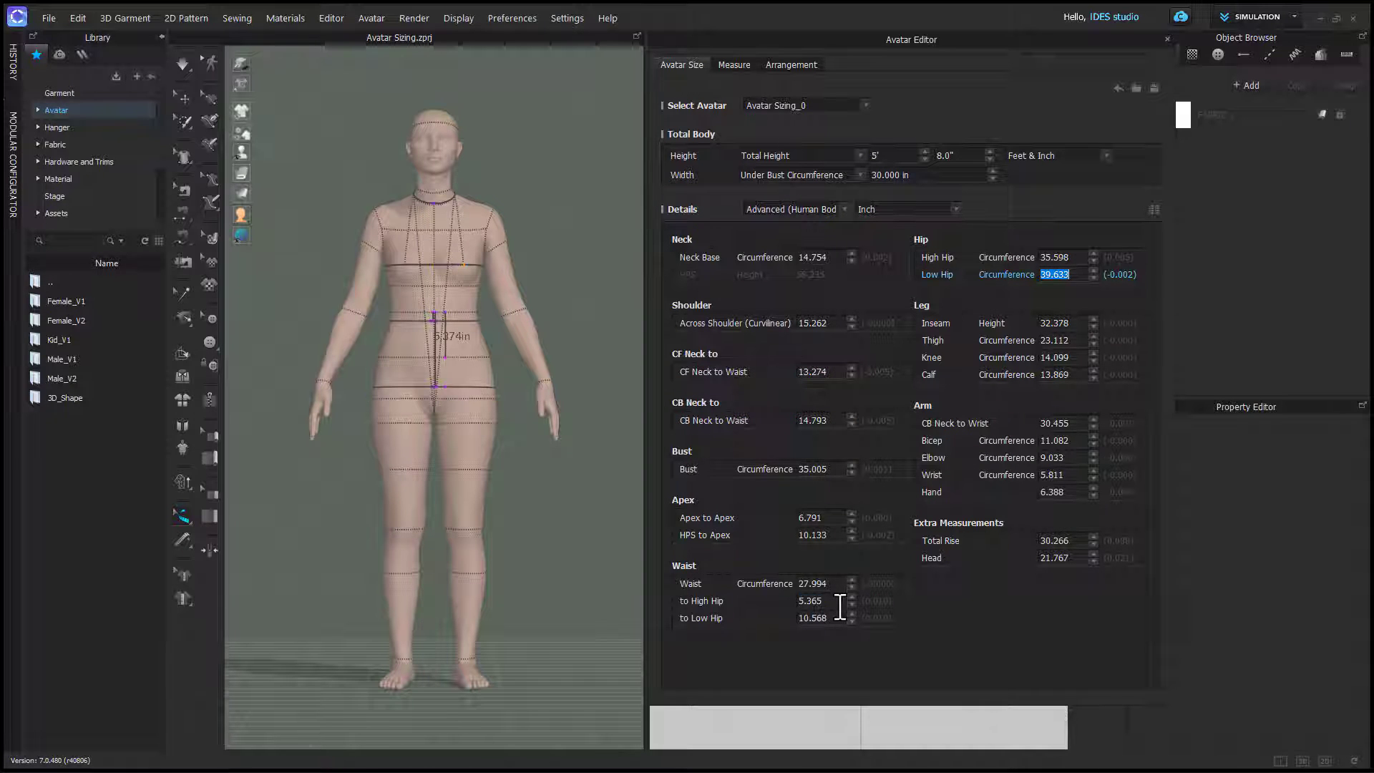
pyautogui.click(840, 603)
pyautogui.click(842, 621)
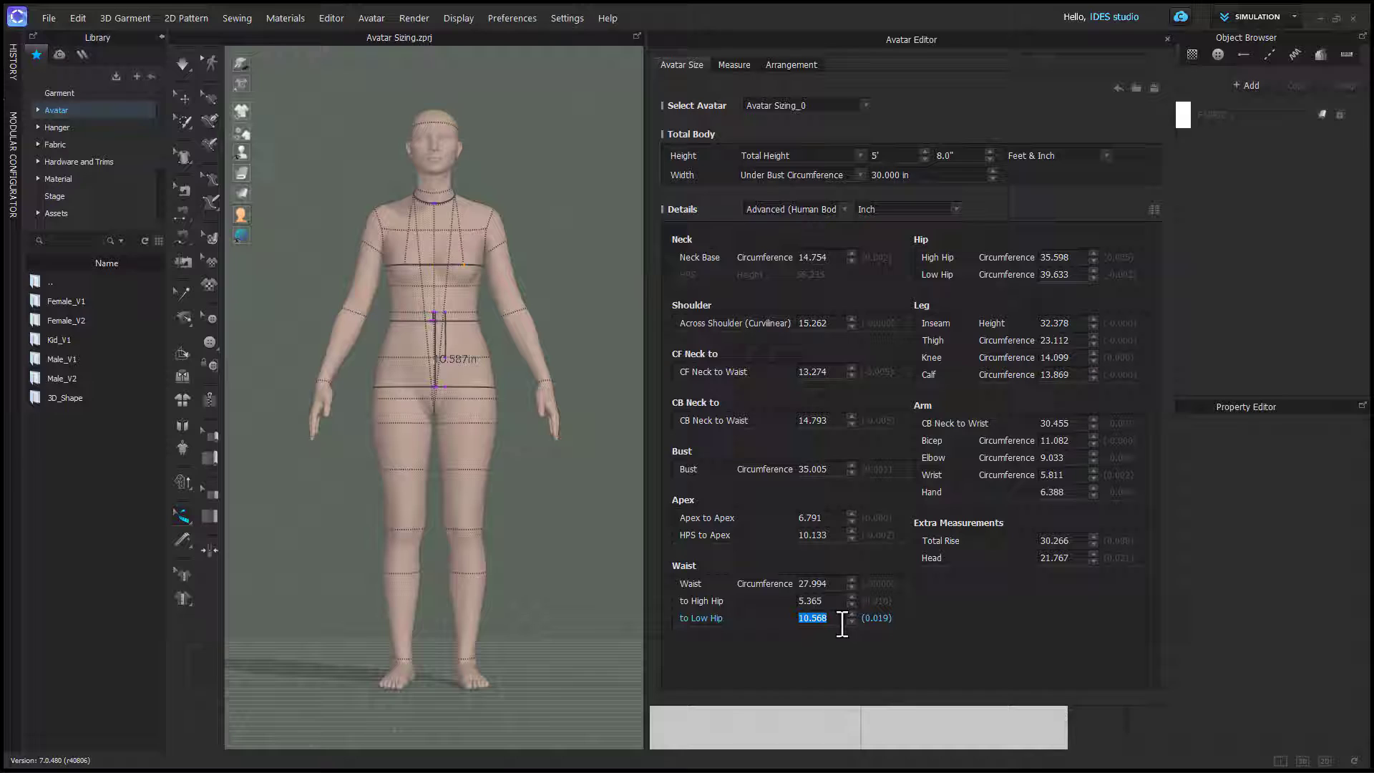
pyautogui.click(843, 646)
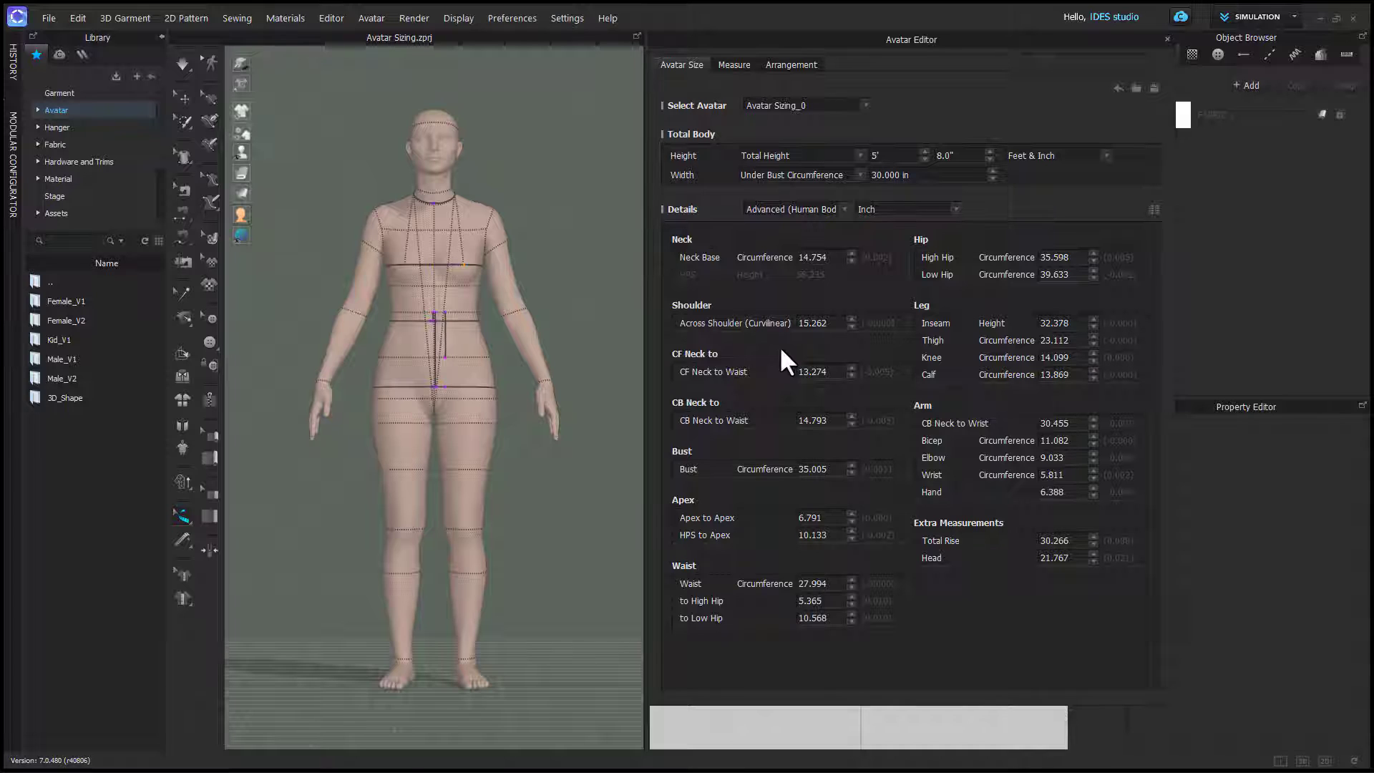
# Step: Return to Advanced (Dressform) and show the Shoulder Drop, Knee Height and Vertical Trunk guides
pyautogui.click(842, 210)
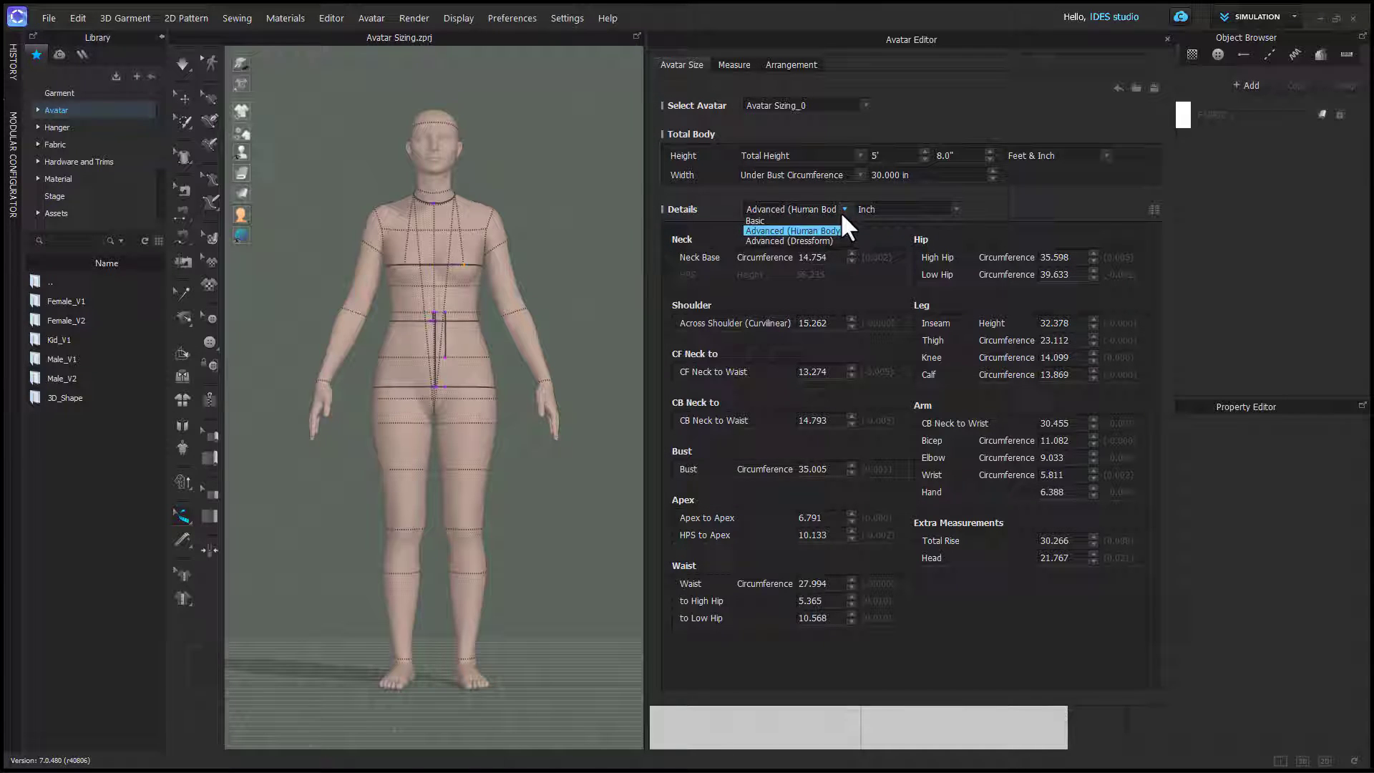
pyautogui.click(838, 240)
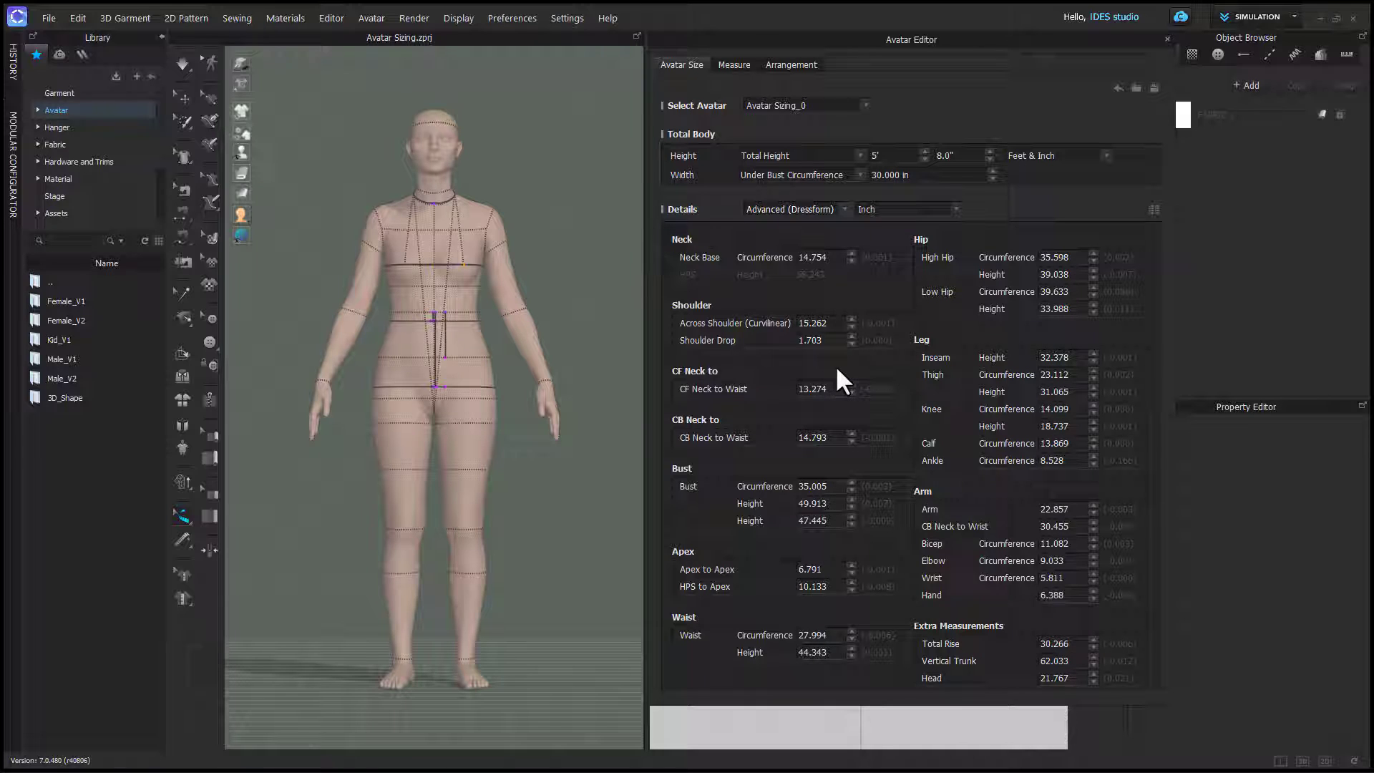
pyautogui.click(834, 342)
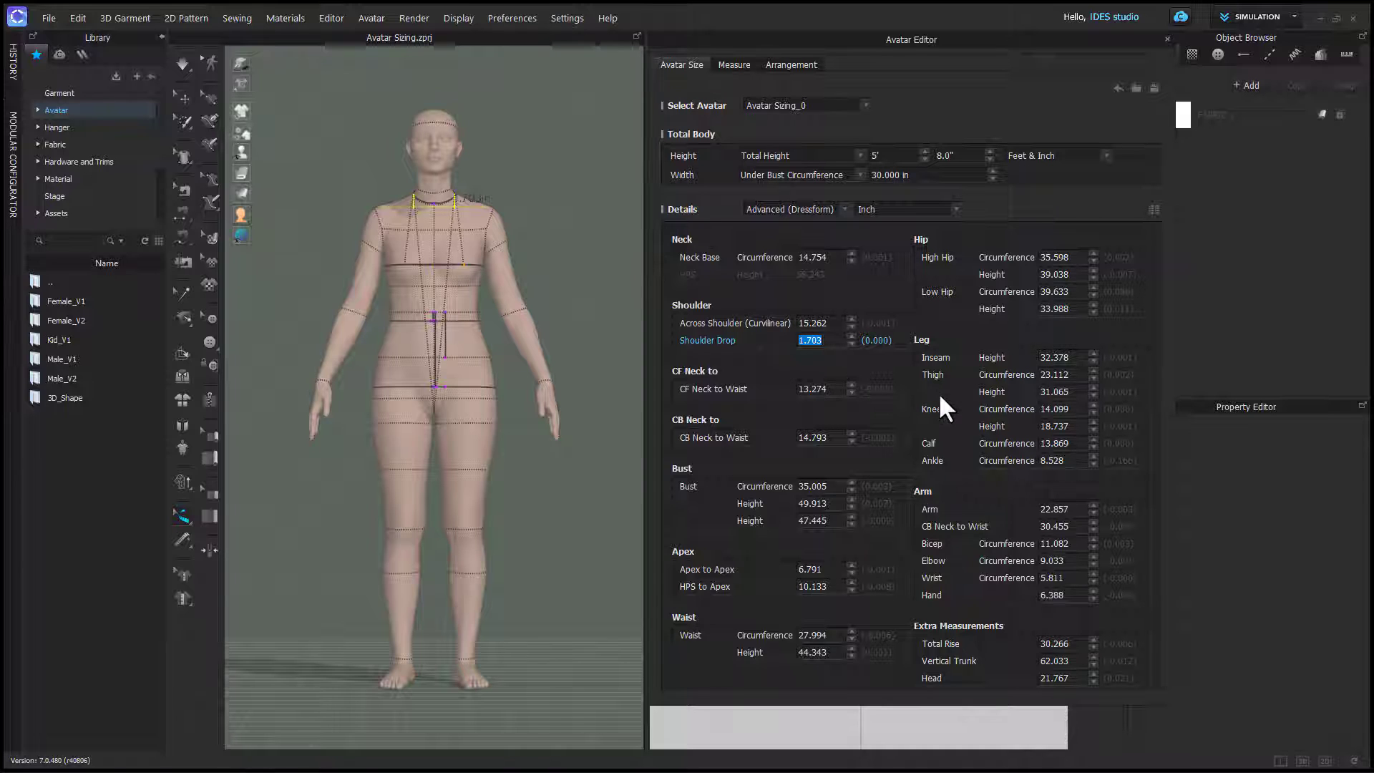
pyautogui.click(1076, 433)
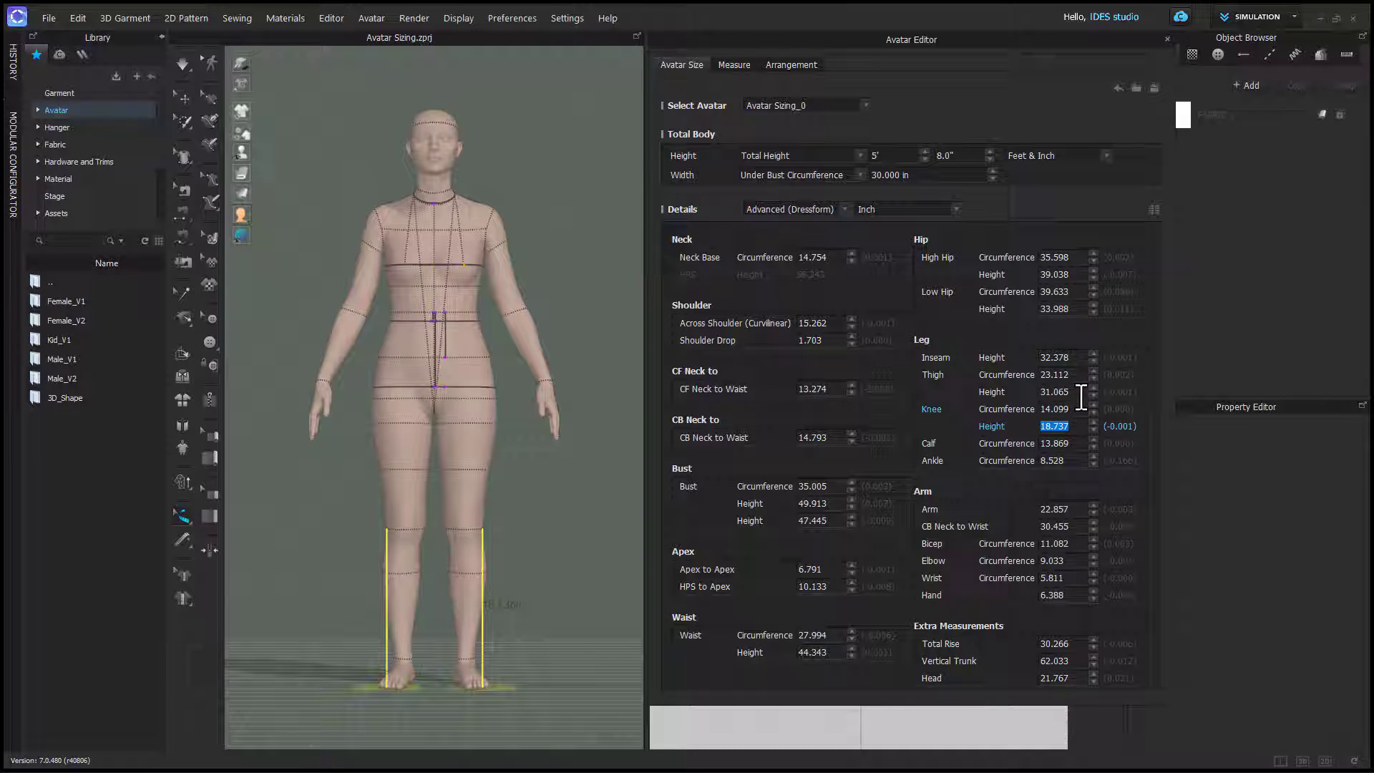
pyautogui.click(1071, 659)
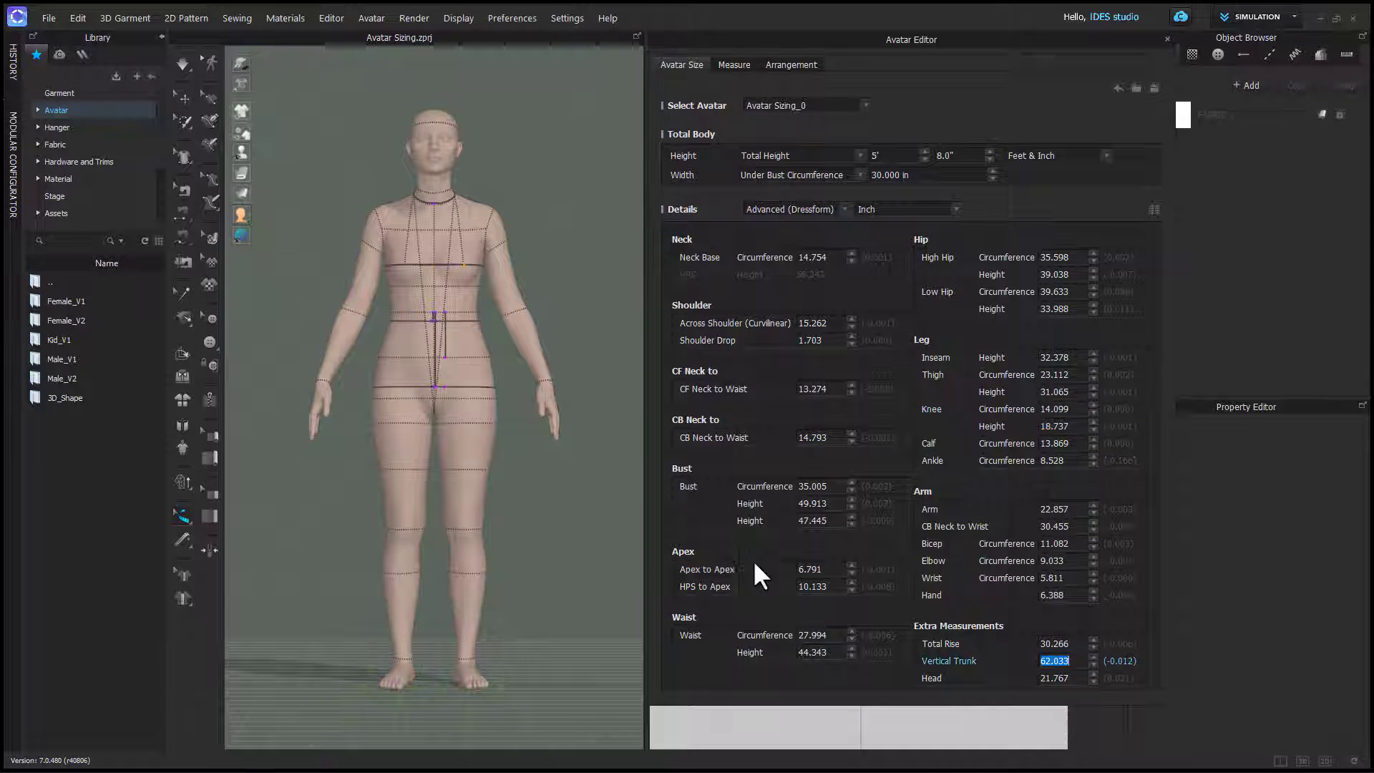
# Step: Orbit to the avatar's back to display the back length line, then return to front three-quarter
pyautogui.click(446, 280)
pyautogui.moveTo(535, 471); pyautogui.dragTo(301, 491, button='right')
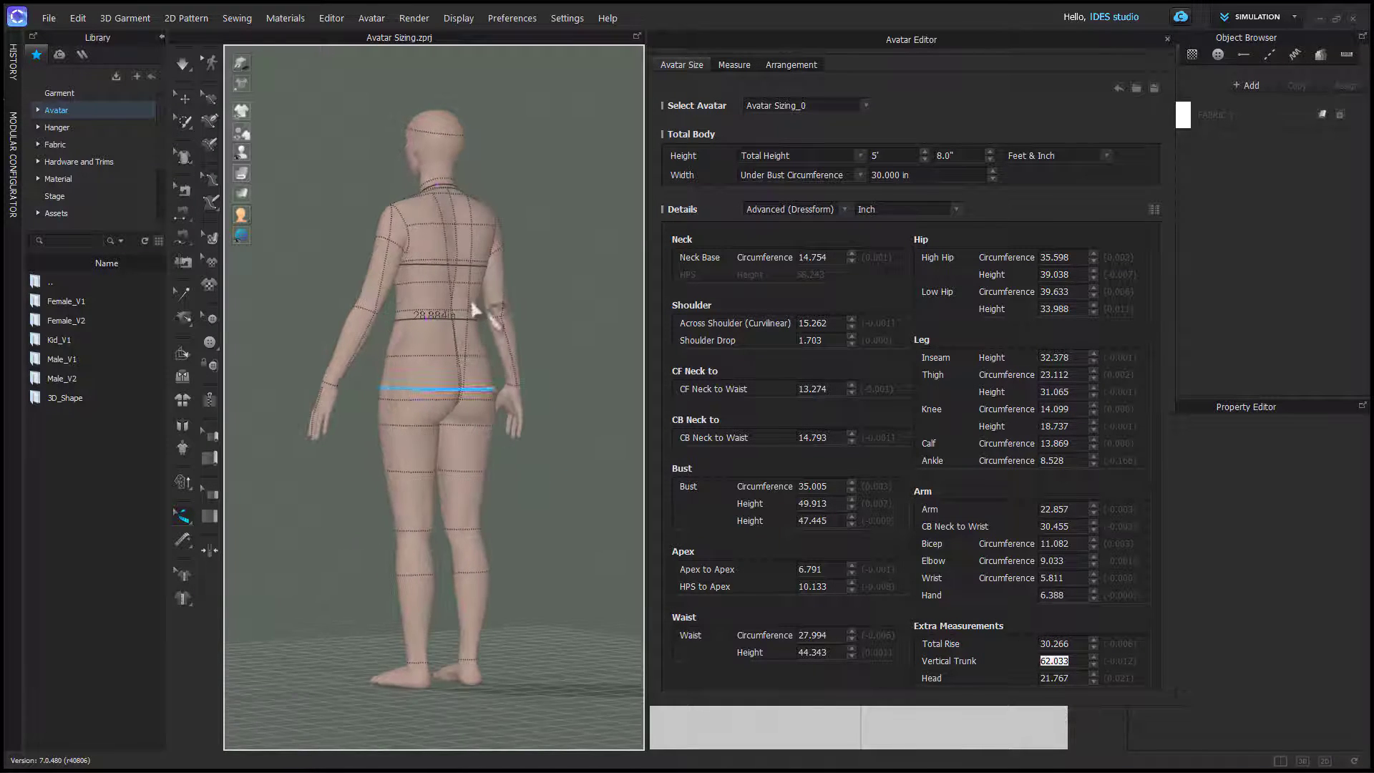
pyautogui.click(453, 259)
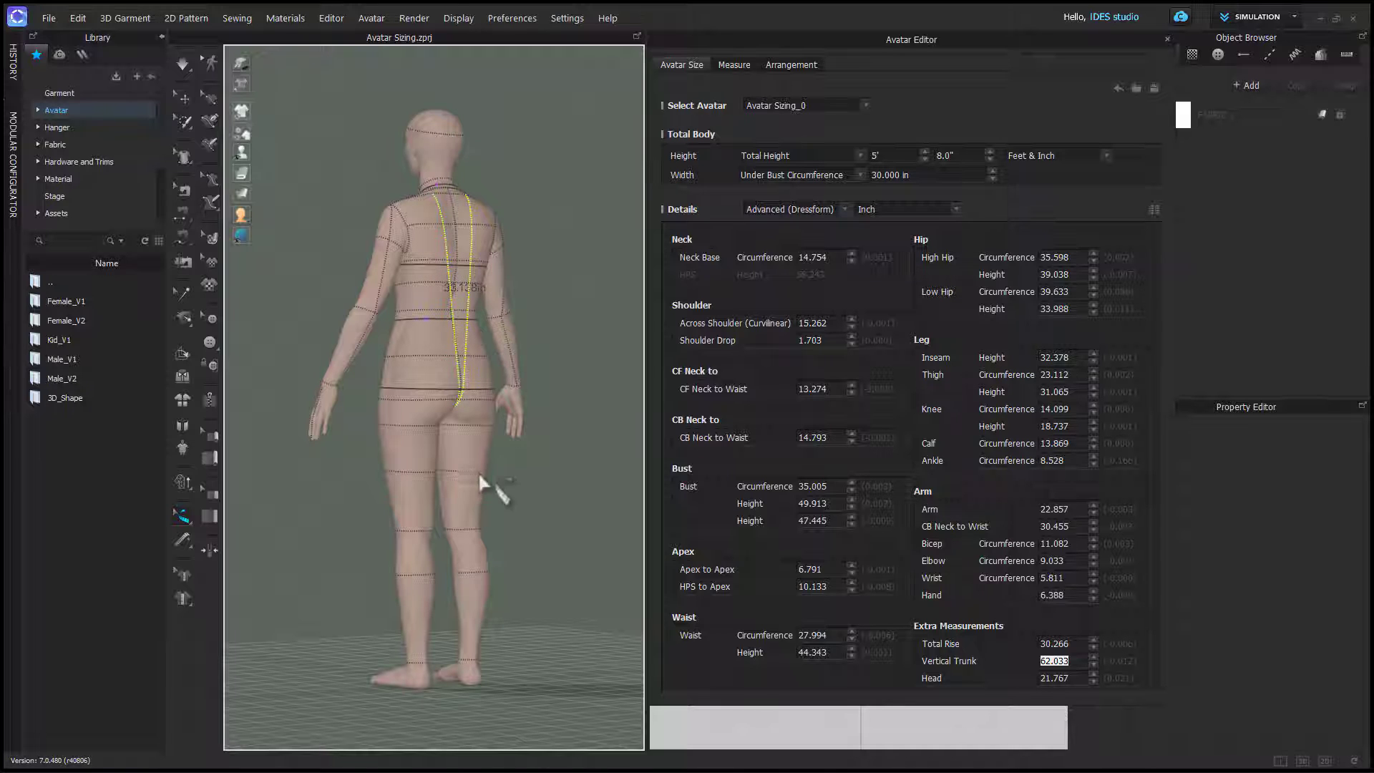
pyautogui.moveTo(481, 484); pyautogui.dragTo(599, 496, button='right')
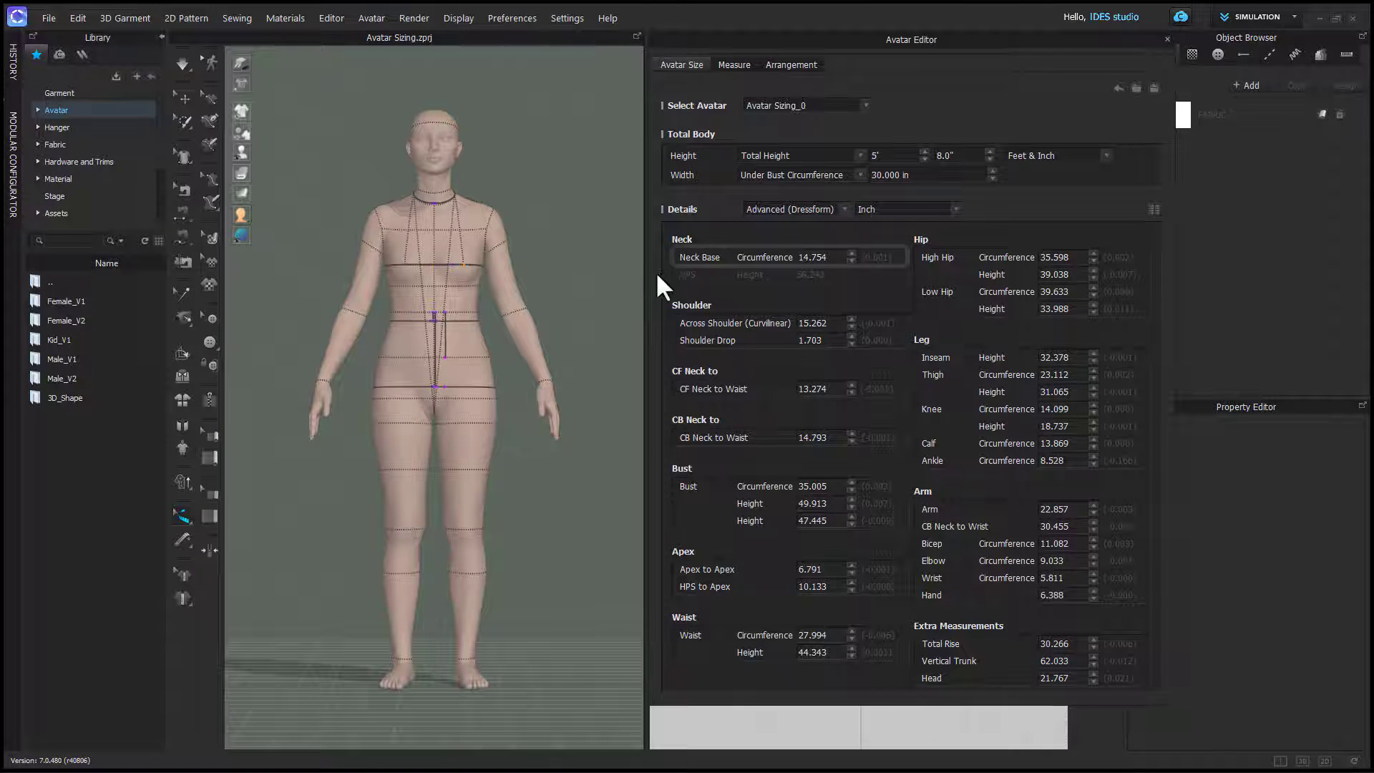
# Step: Zoom in on the avatar's neck and select the neck base measurement line
pyautogui.scroll(5, 564, 271)
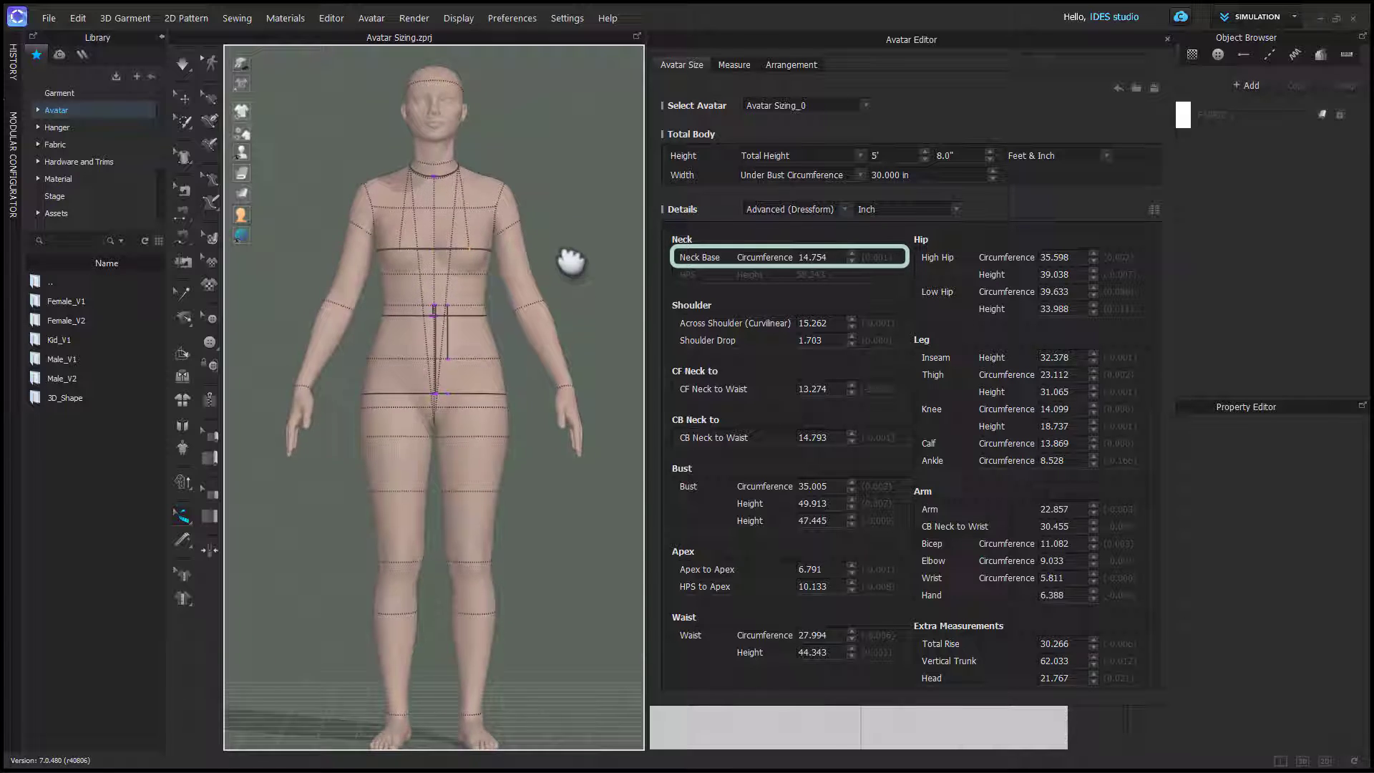
pyautogui.scroll(2, 566, 268)
pyautogui.moveTo(561, 365); pyautogui.dragTo(450, 383, button='right')
pyautogui.scroll(2, 460, 390)
pyautogui.scroll(3, 461, 390)
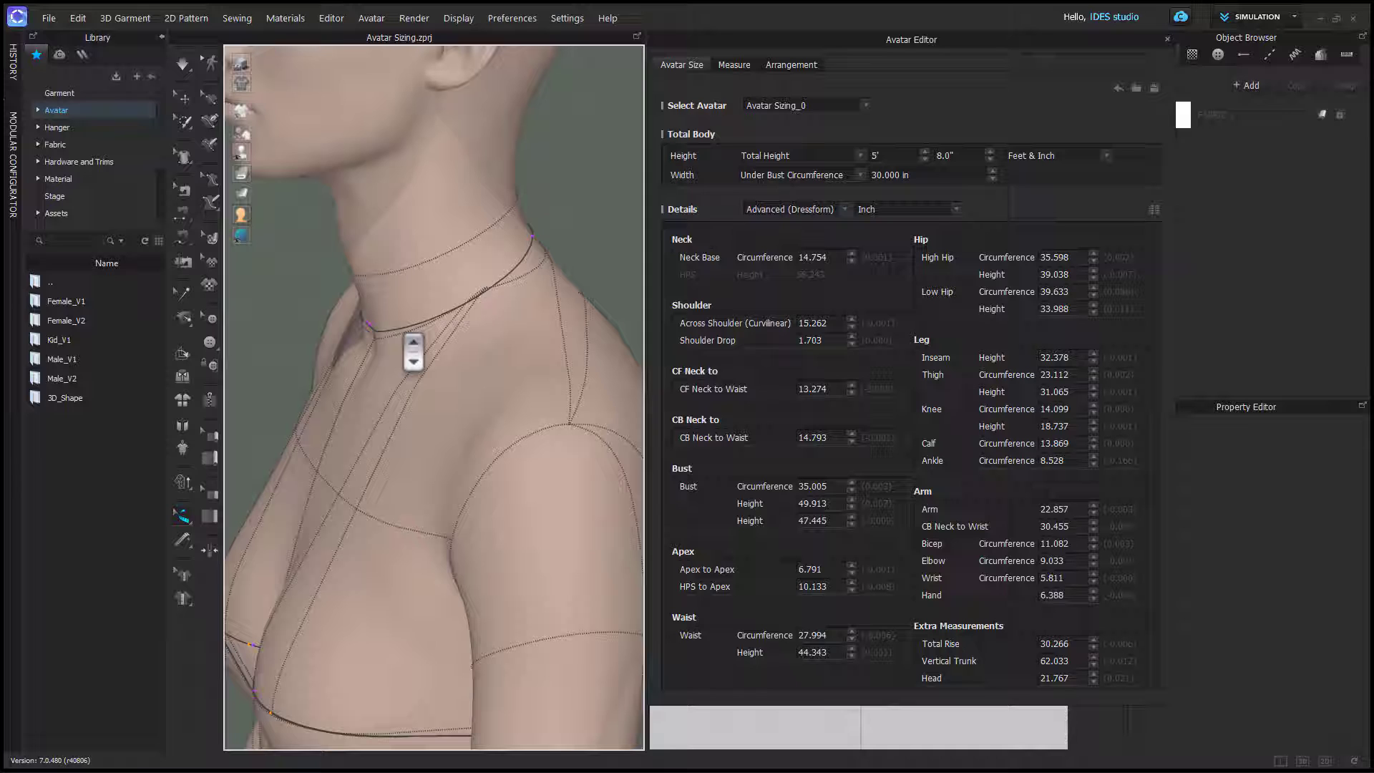
pyautogui.moveTo(413, 353)
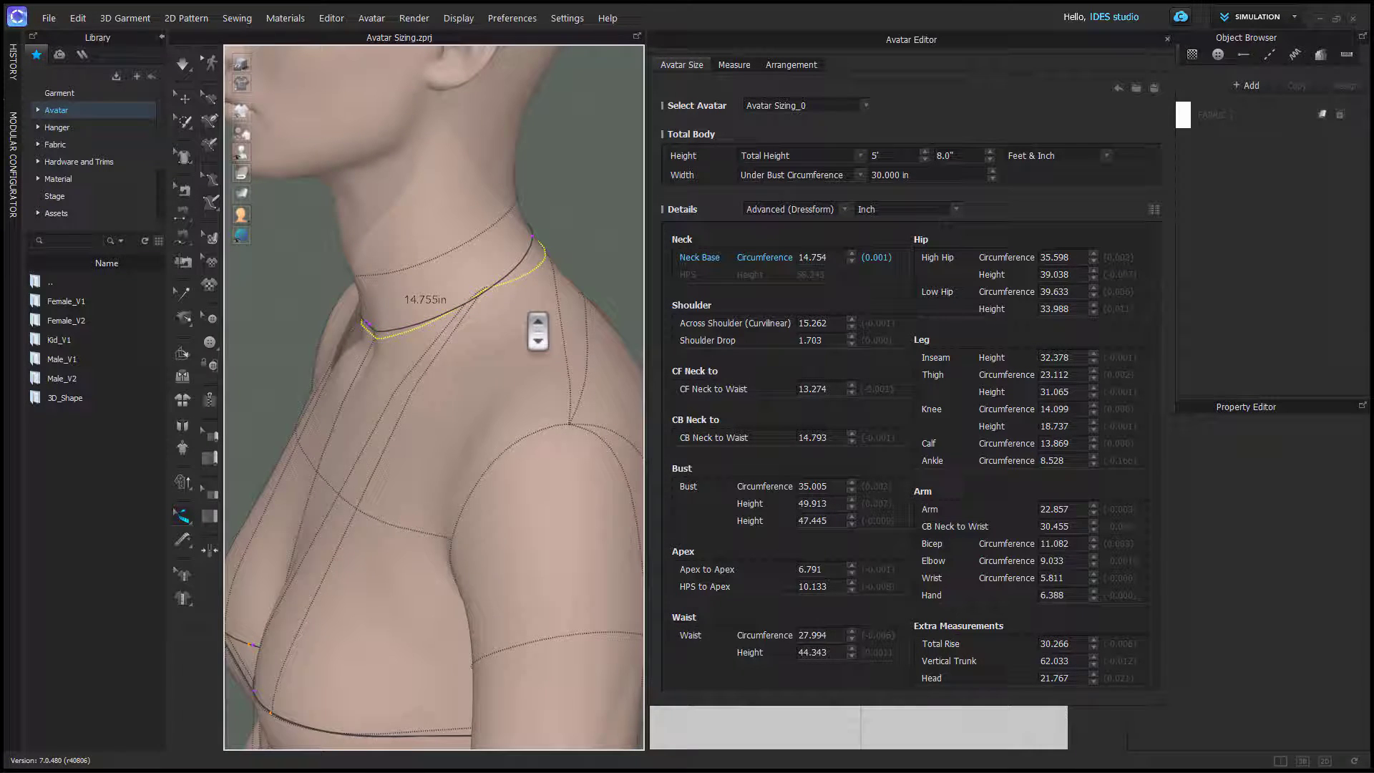
pyautogui.moveTo(530, 304); pyautogui.dragTo(537, 260, button='right')
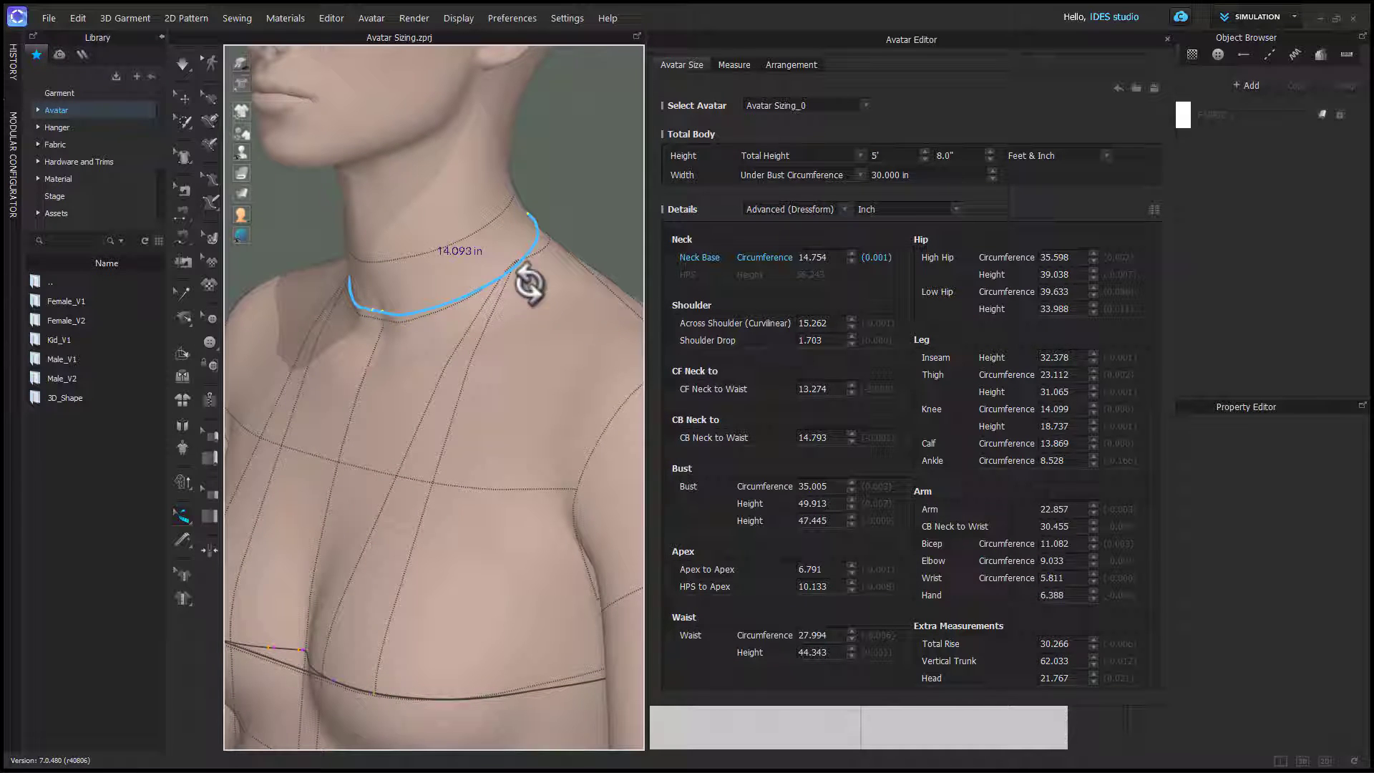
pyautogui.moveTo(491, 389); pyautogui.dragTo(408, 322, button='right')
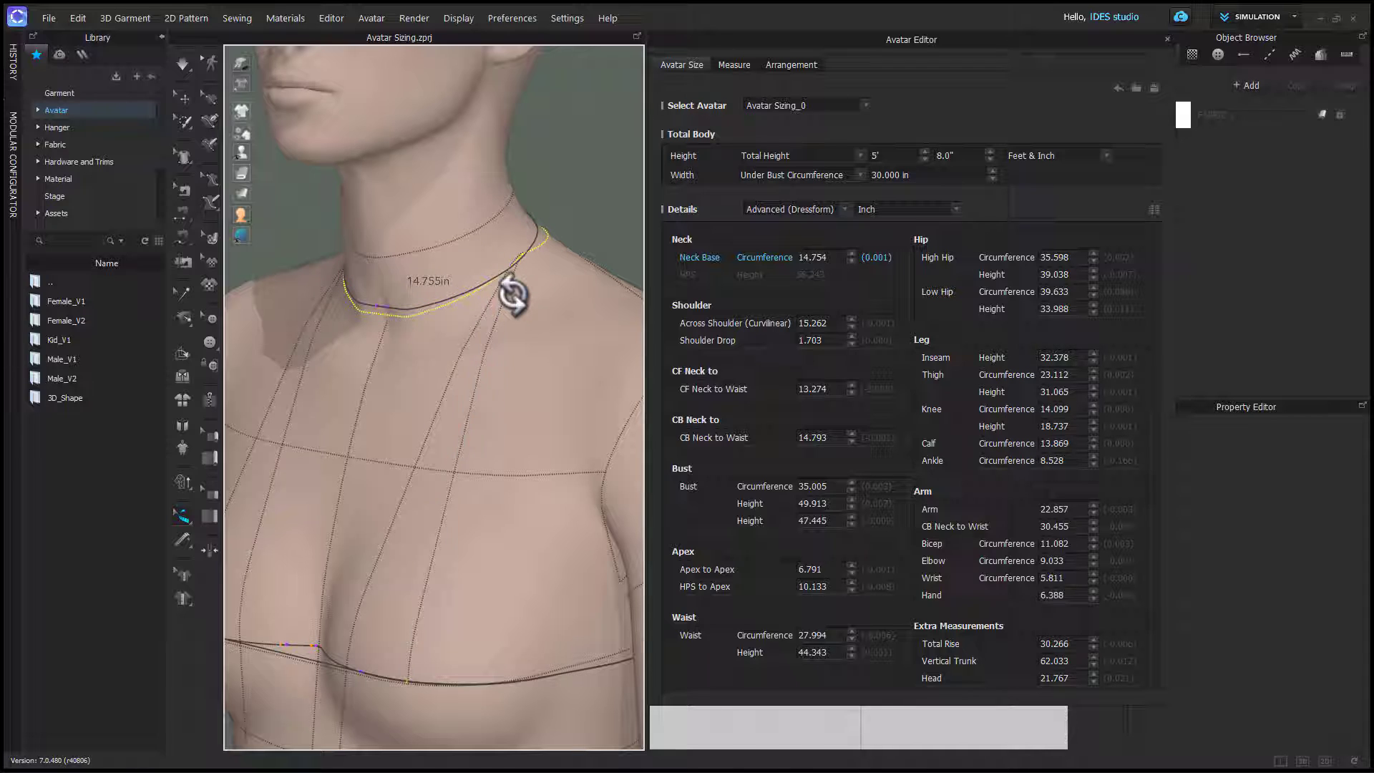
pyautogui.click(444, 304)
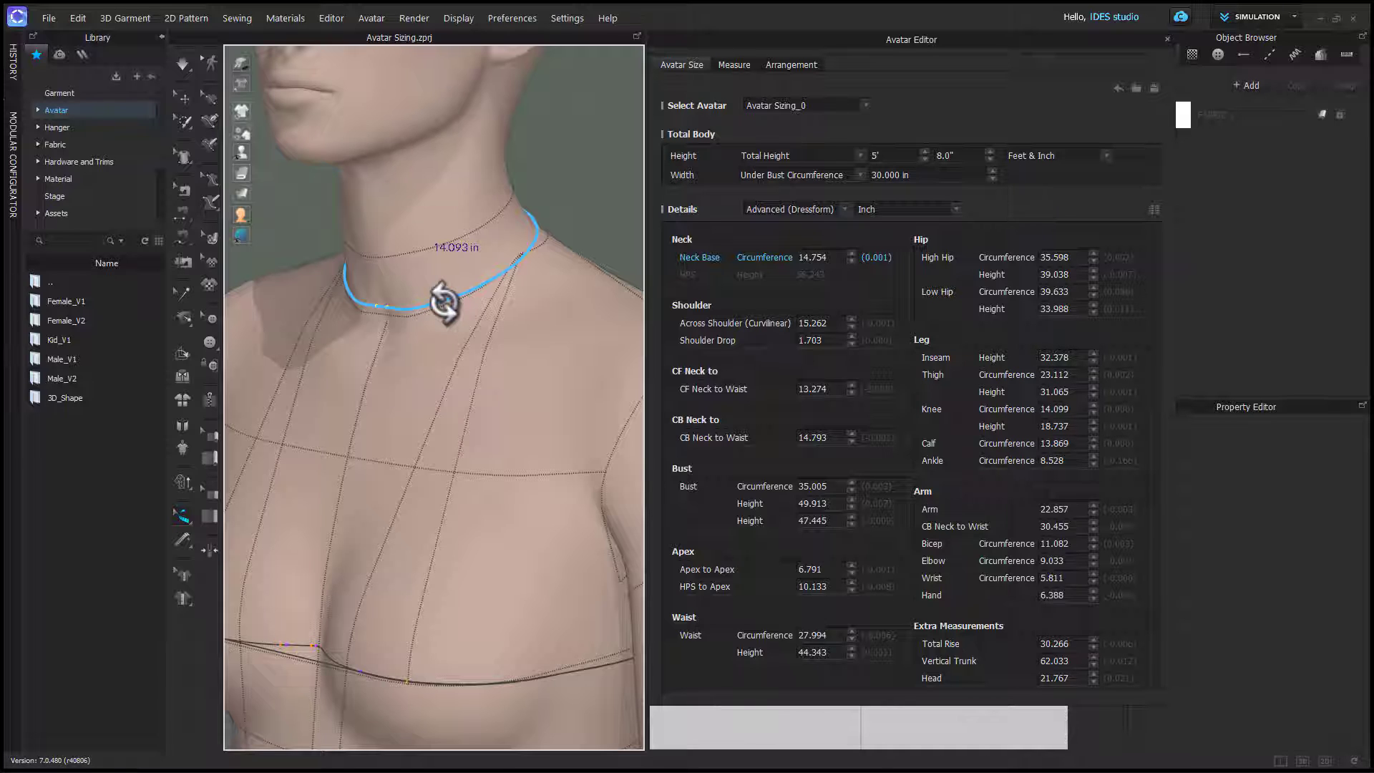
# Step: Step the Neck Base circumference up from 14.754 to 15.129 in
pyautogui.click(851, 254)
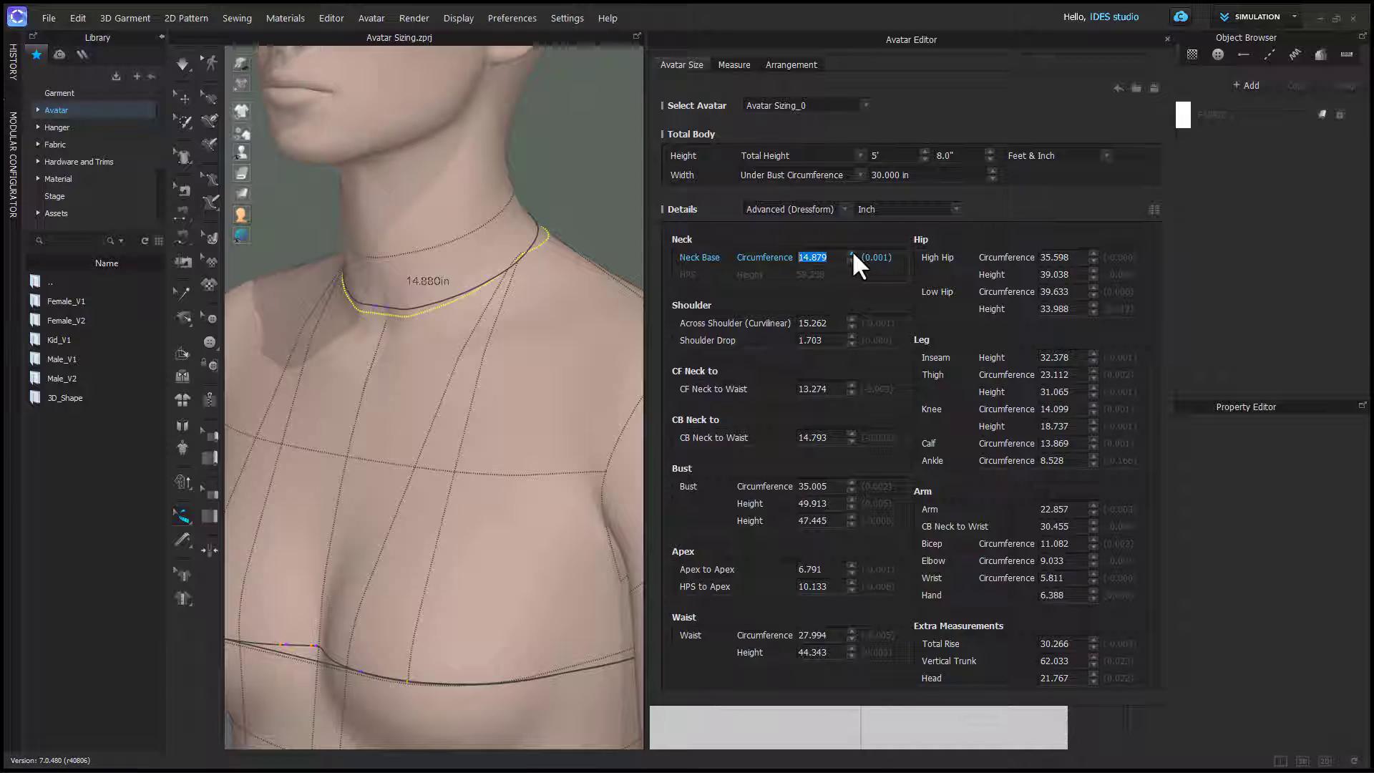
pyautogui.click(852, 254)
pyautogui.click(852, 254)
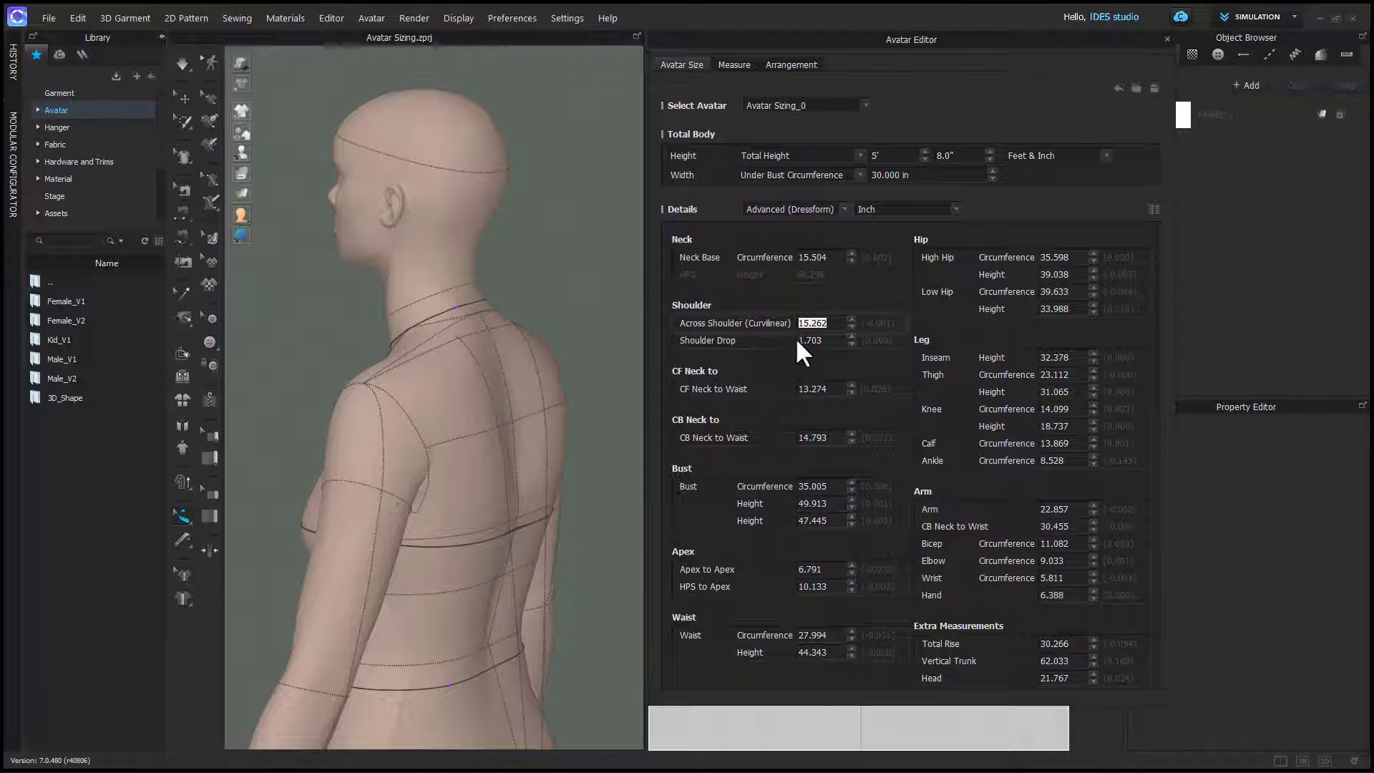
# Step: Show the Across Shoulder measurement and view it from the avatar's back
pyautogui.click(816, 326)
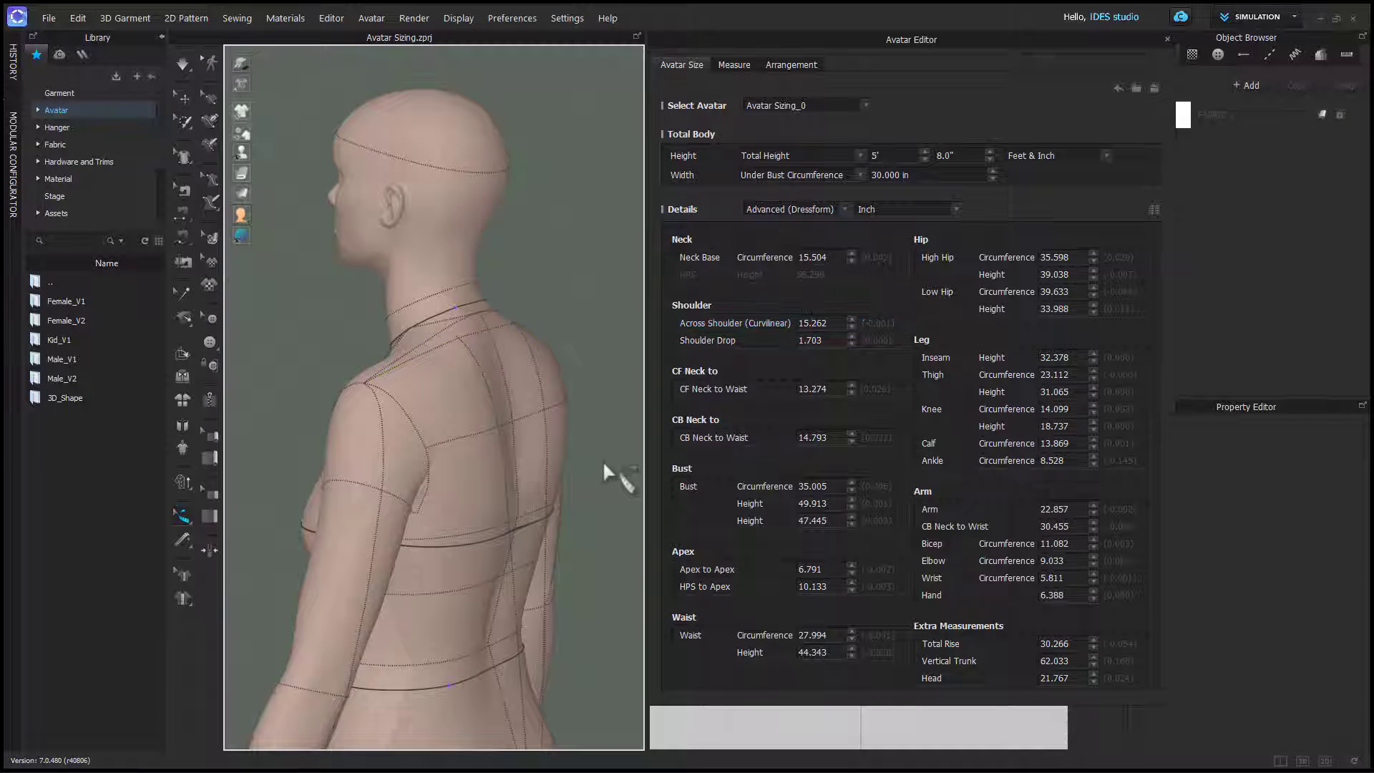
pyautogui.moveTo(602, 460); pyautogui.dragTo(491, 469, button='right')
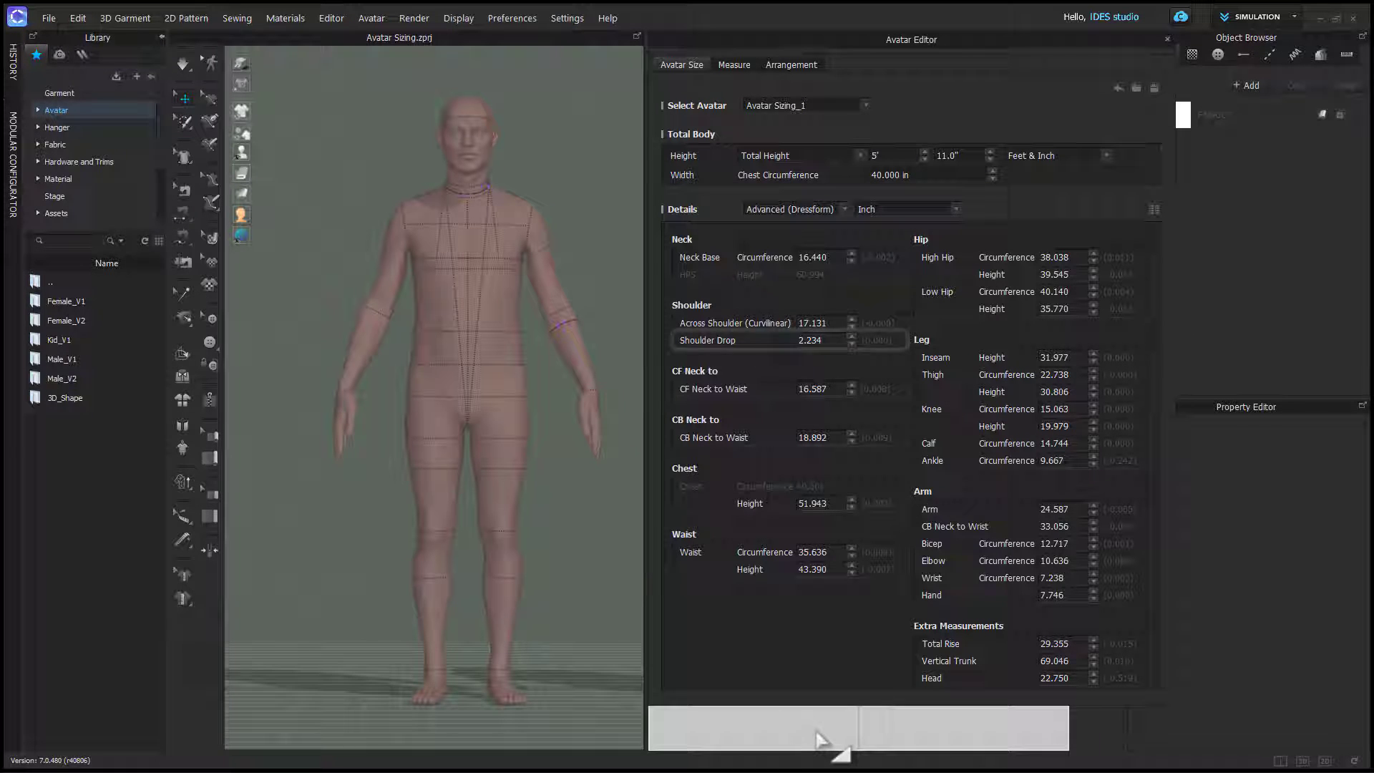
# Step: Keep the Advanced (Dressform) chart and display the Shoulder Drop measurement
pyautogui.click(843, 209)
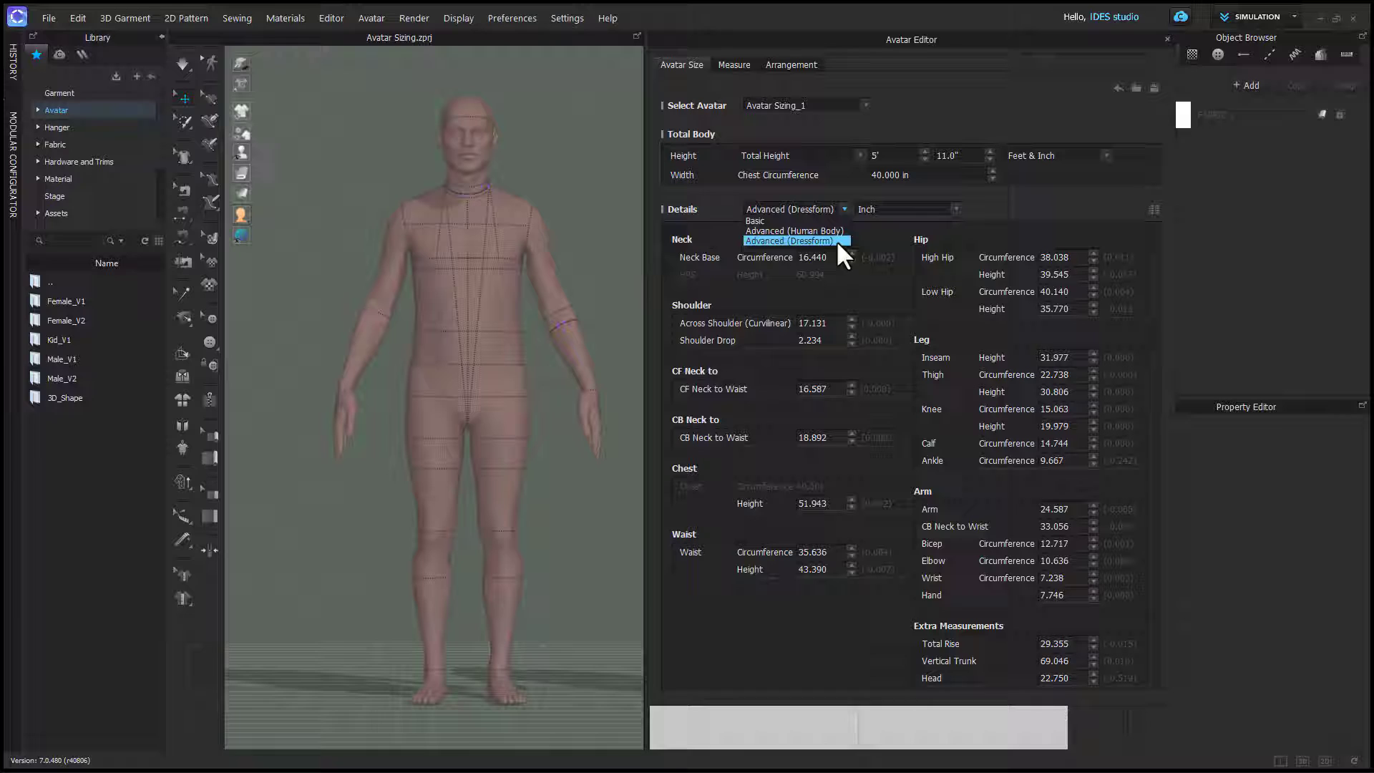
pyautogui.click(836, 239)
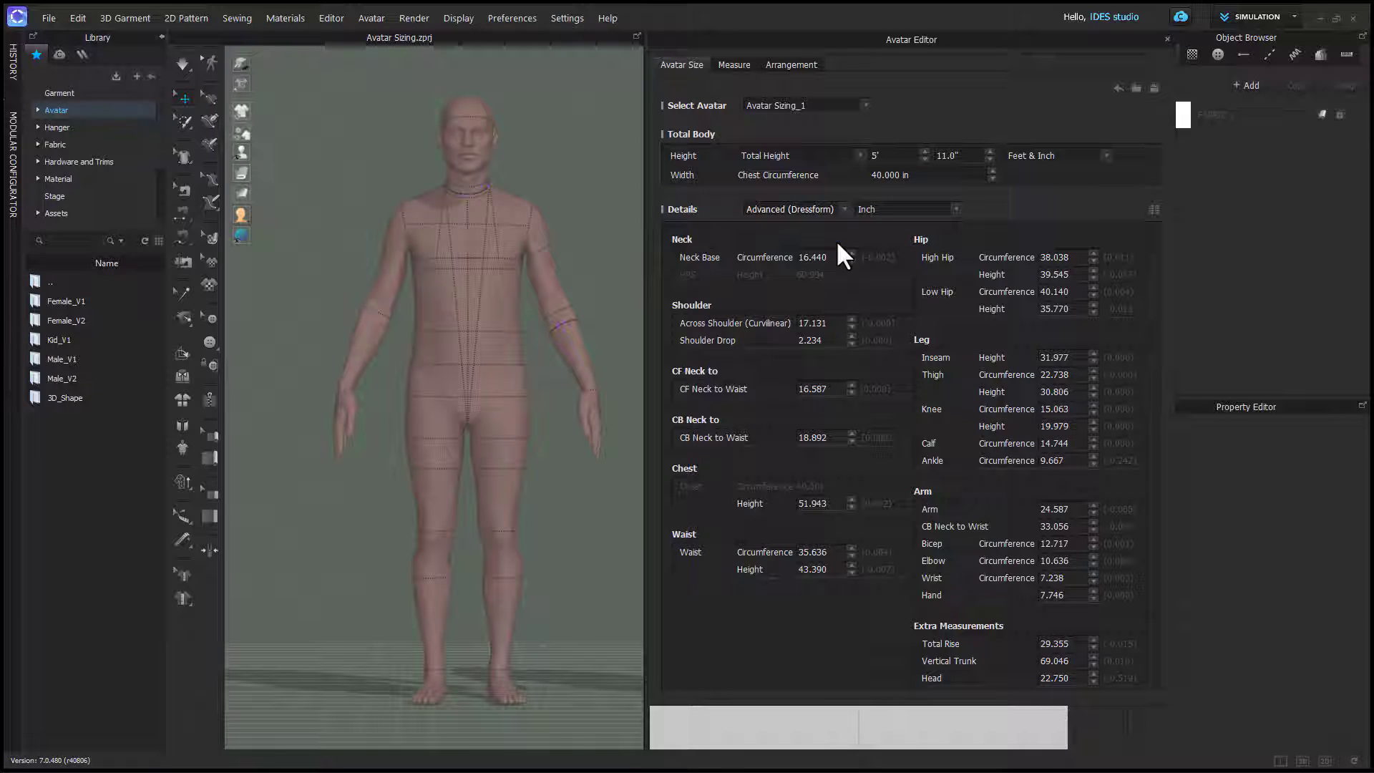
pyautogui.click(830, 343)
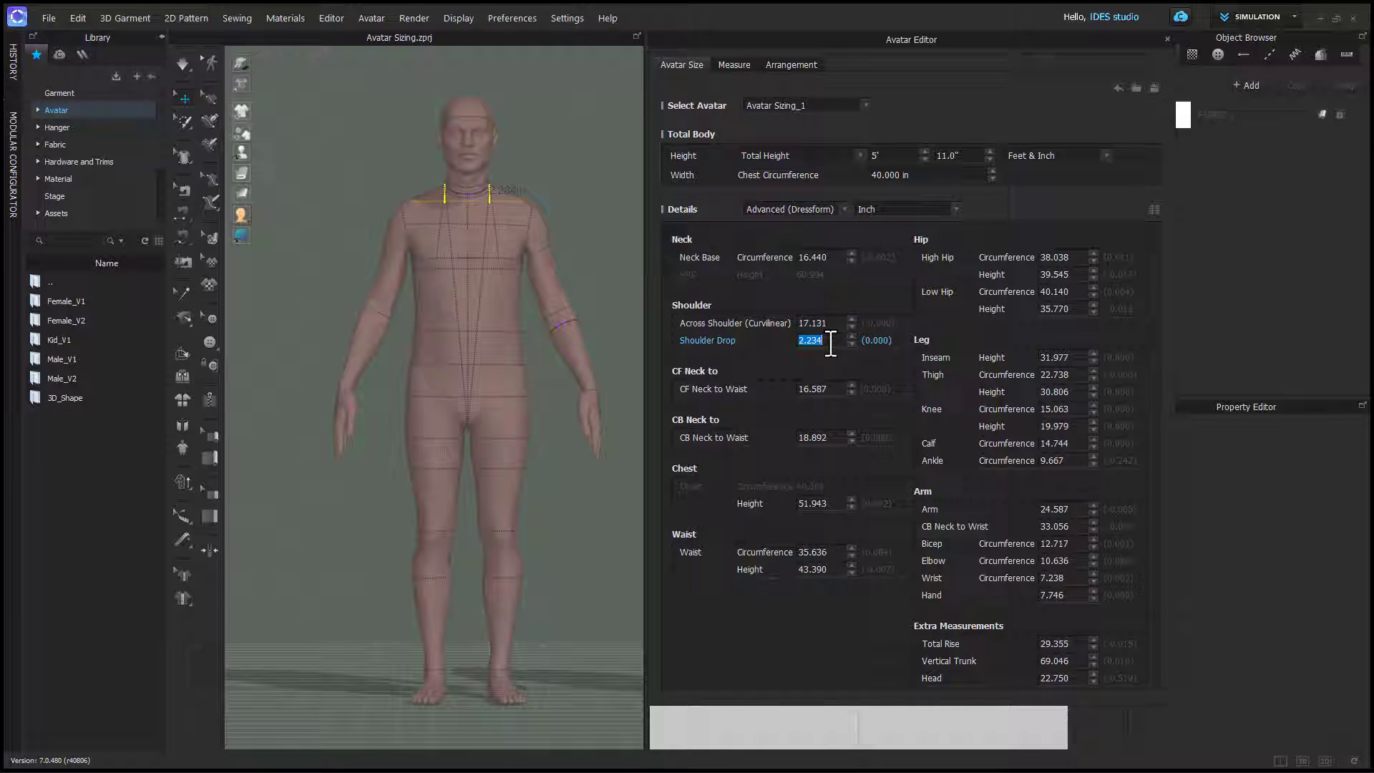
# Step: Load the IDES M- Lt Clay avatar and centre the view on it
pyautogui.click(835, 104)
pyautogui.click(830, 131)
pyautogui.moveTo(529, 306); pyautogui.dragTo(414, 313, button='middle')
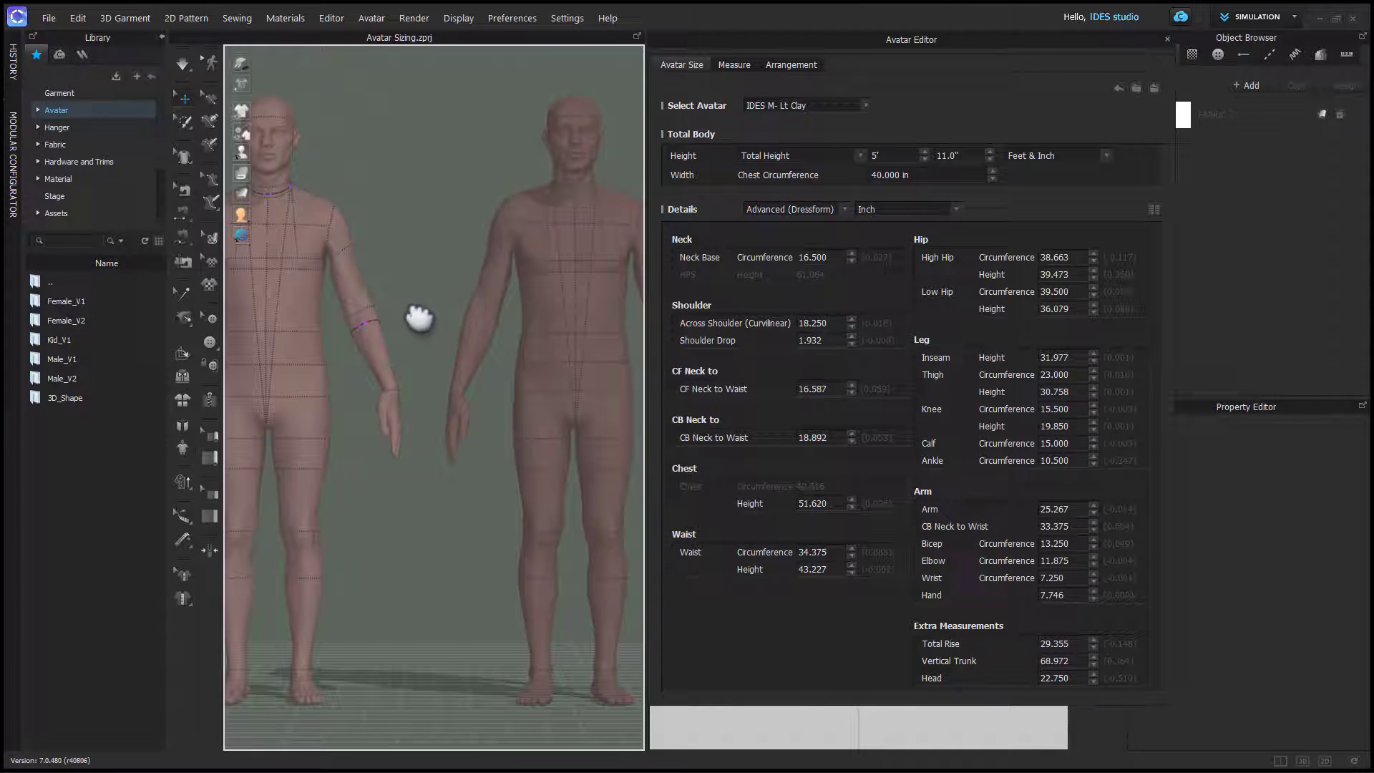
pyautogui.click(533, 274)
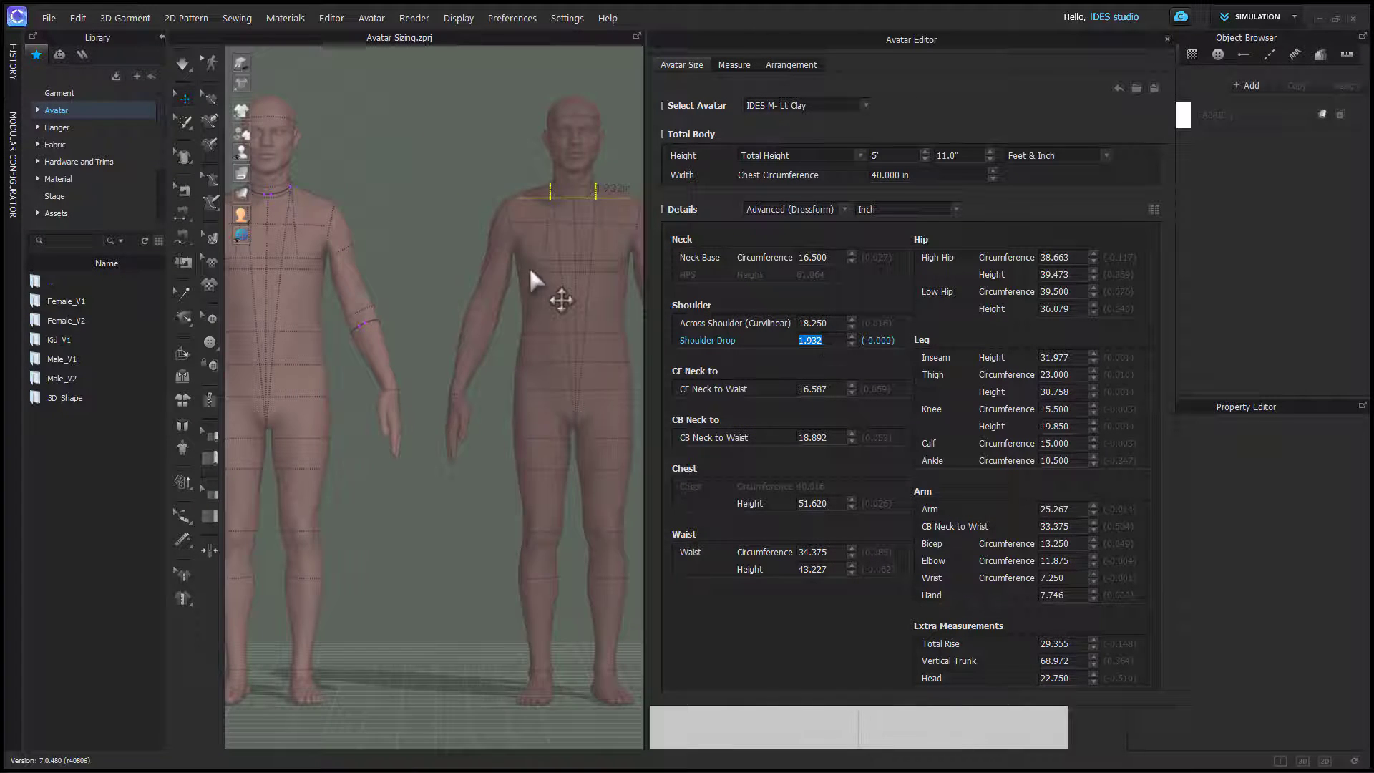
pyautogui.click(469, 299)
pyautogui.press('2')
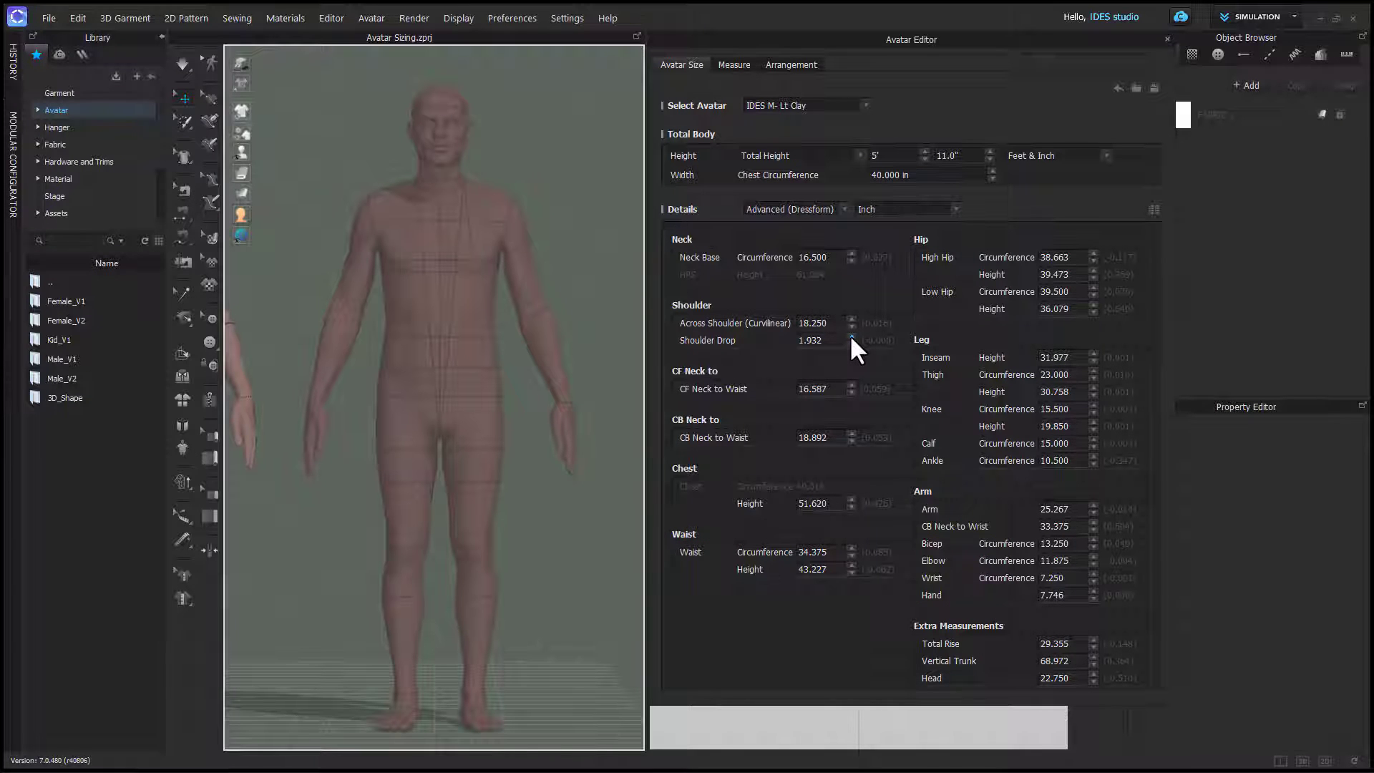
# Step: Raise Shoulder Drop from 1.932 to 2.307 in
pyautogui.click(851, 334)
pyautogui.click(850, 335)
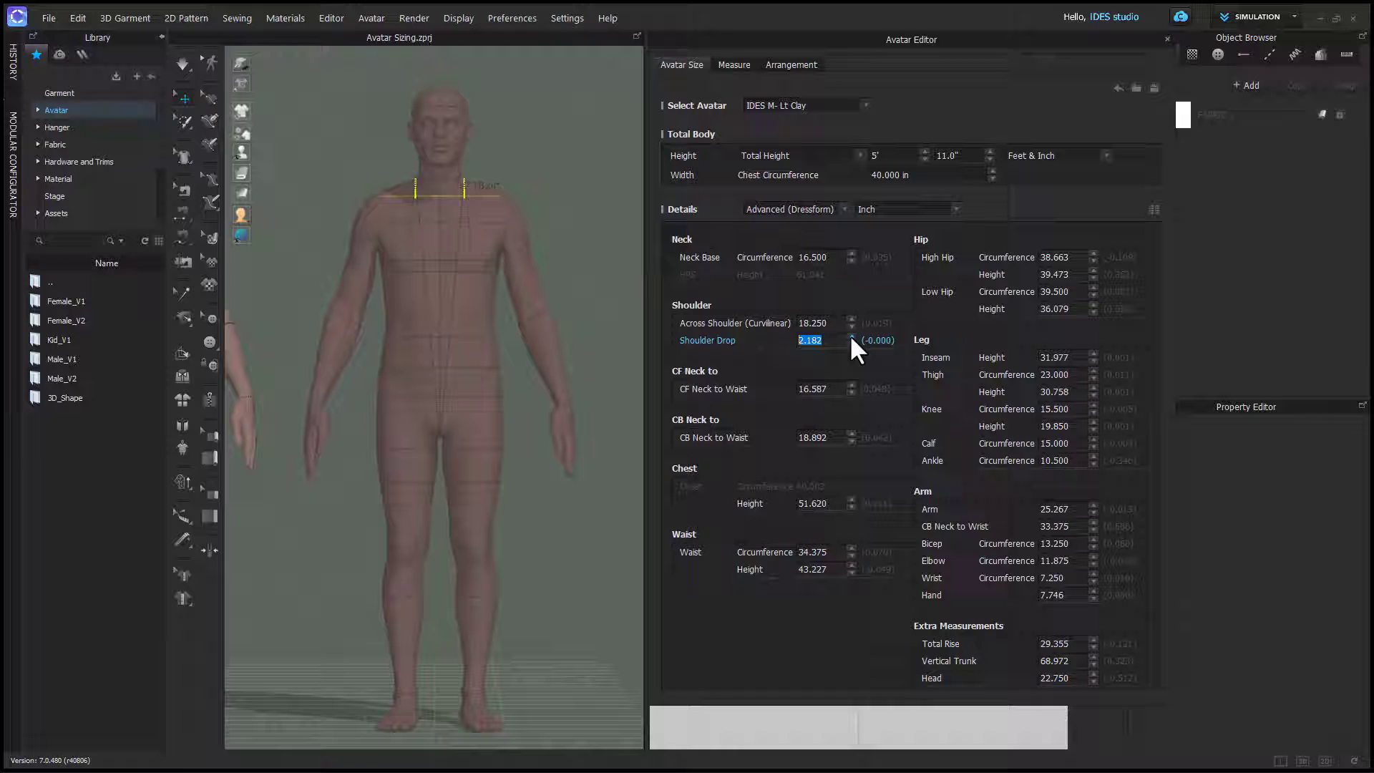
pyautogui.click(851, 335)
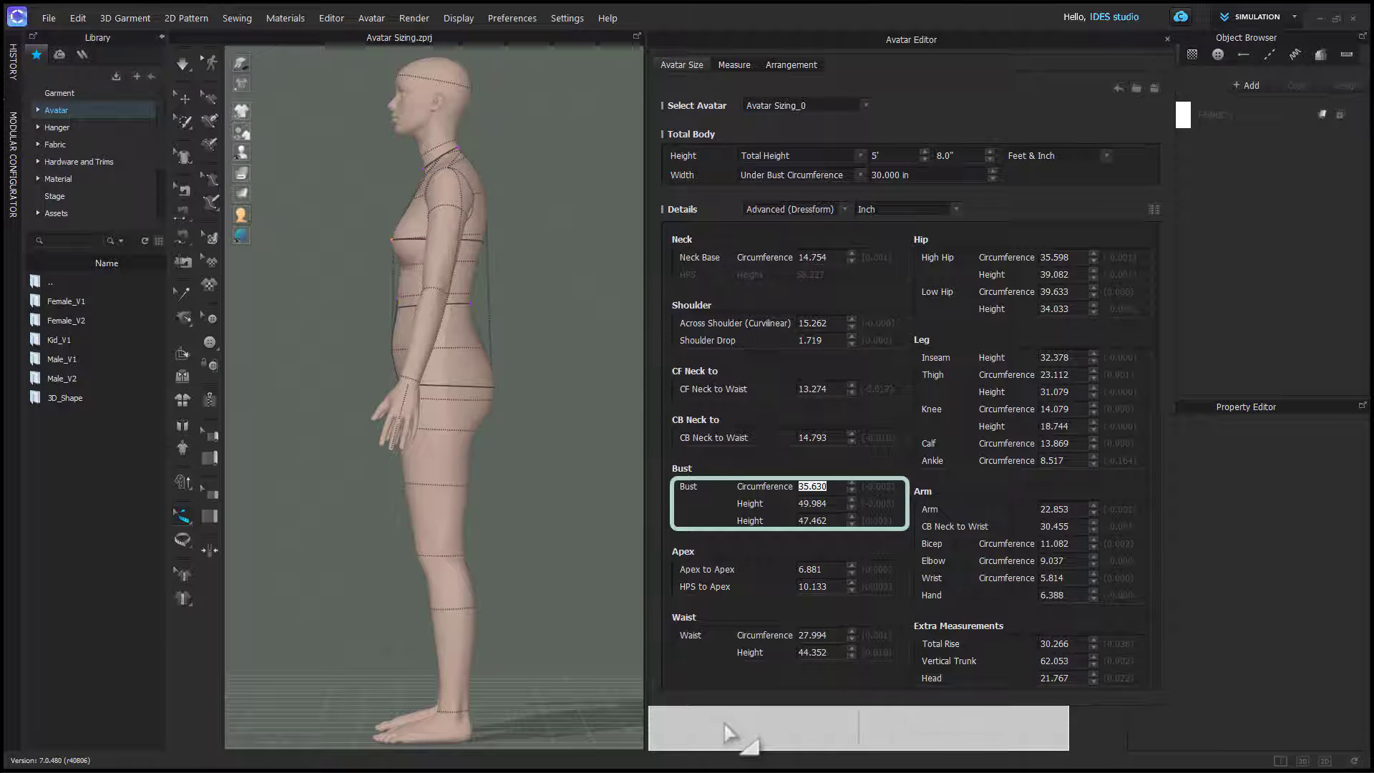
pyautogui.click(474, 242)
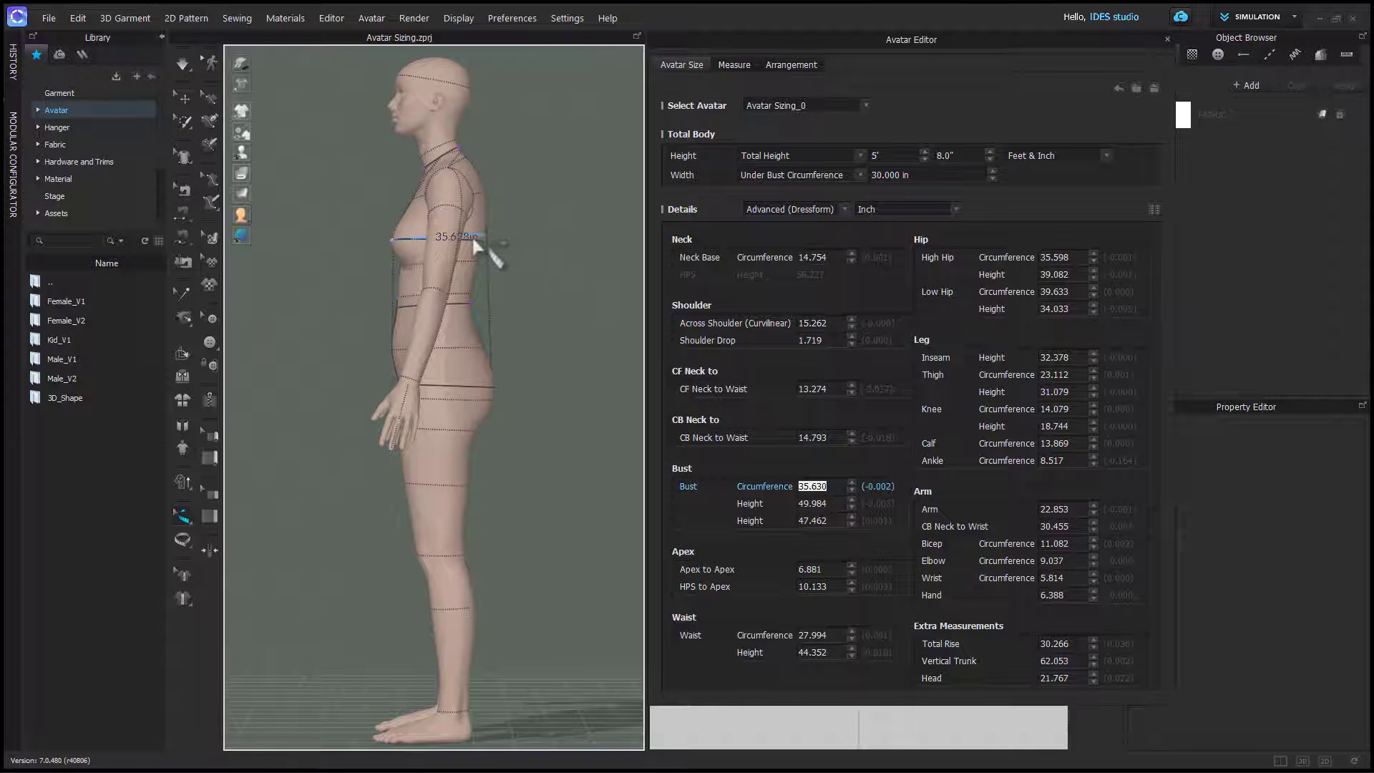
pyautogui.click(555, 246)
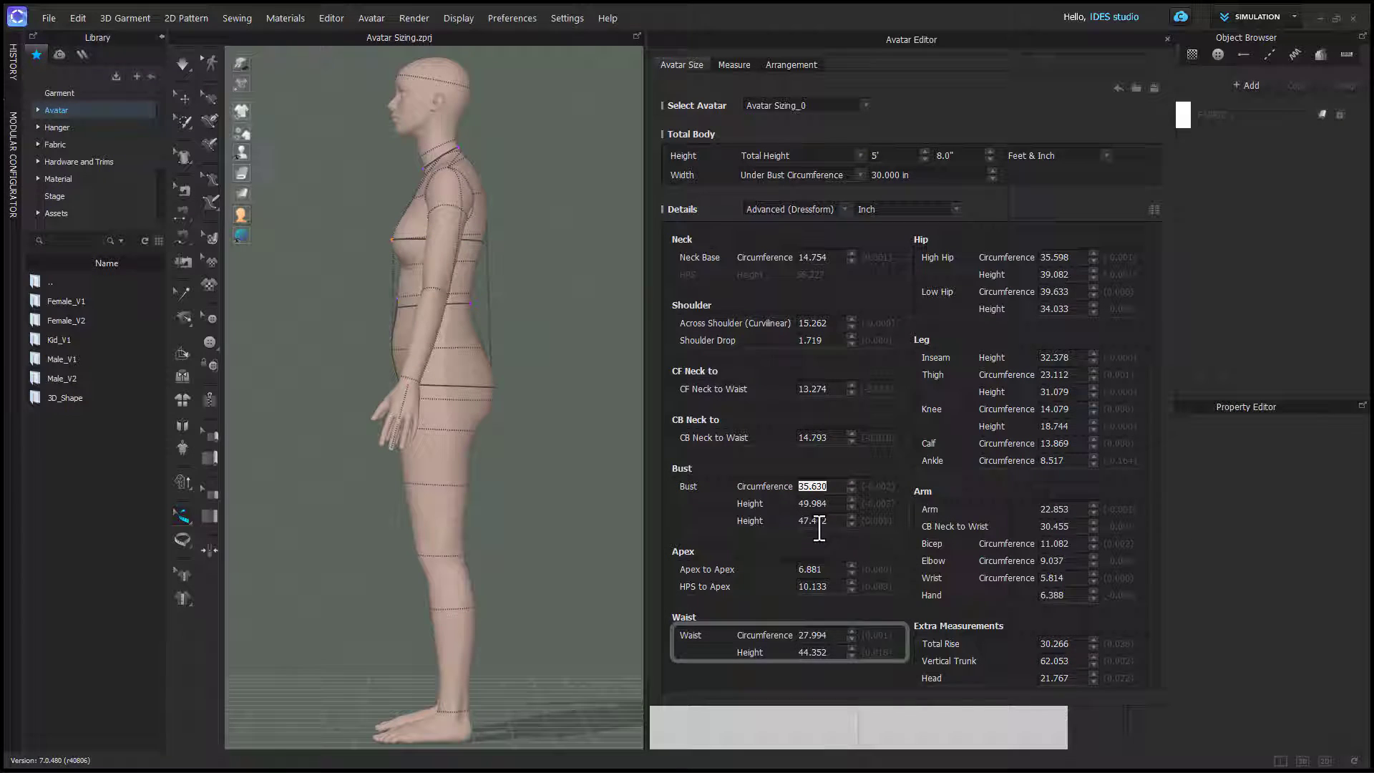
pyautogui.click(811, 635)
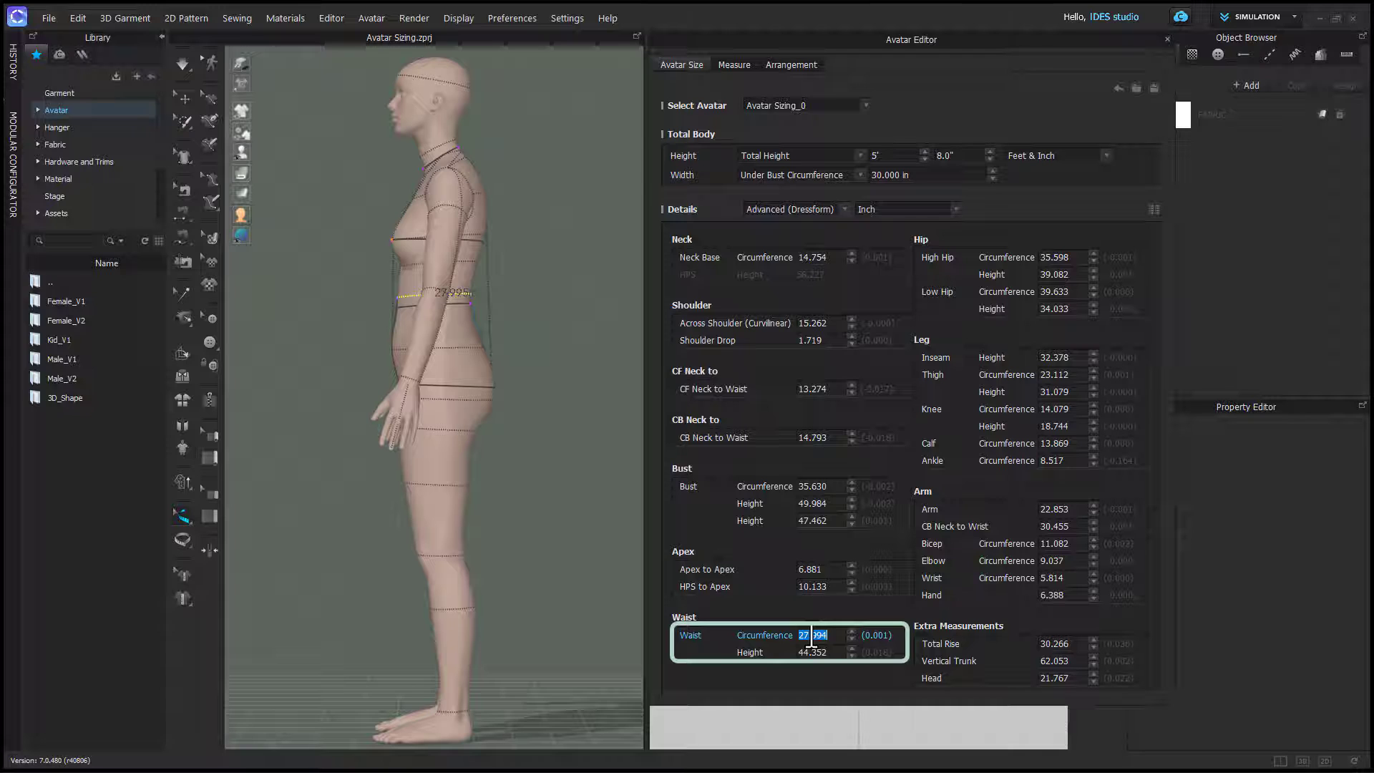
pyautogui.click(852, 631)
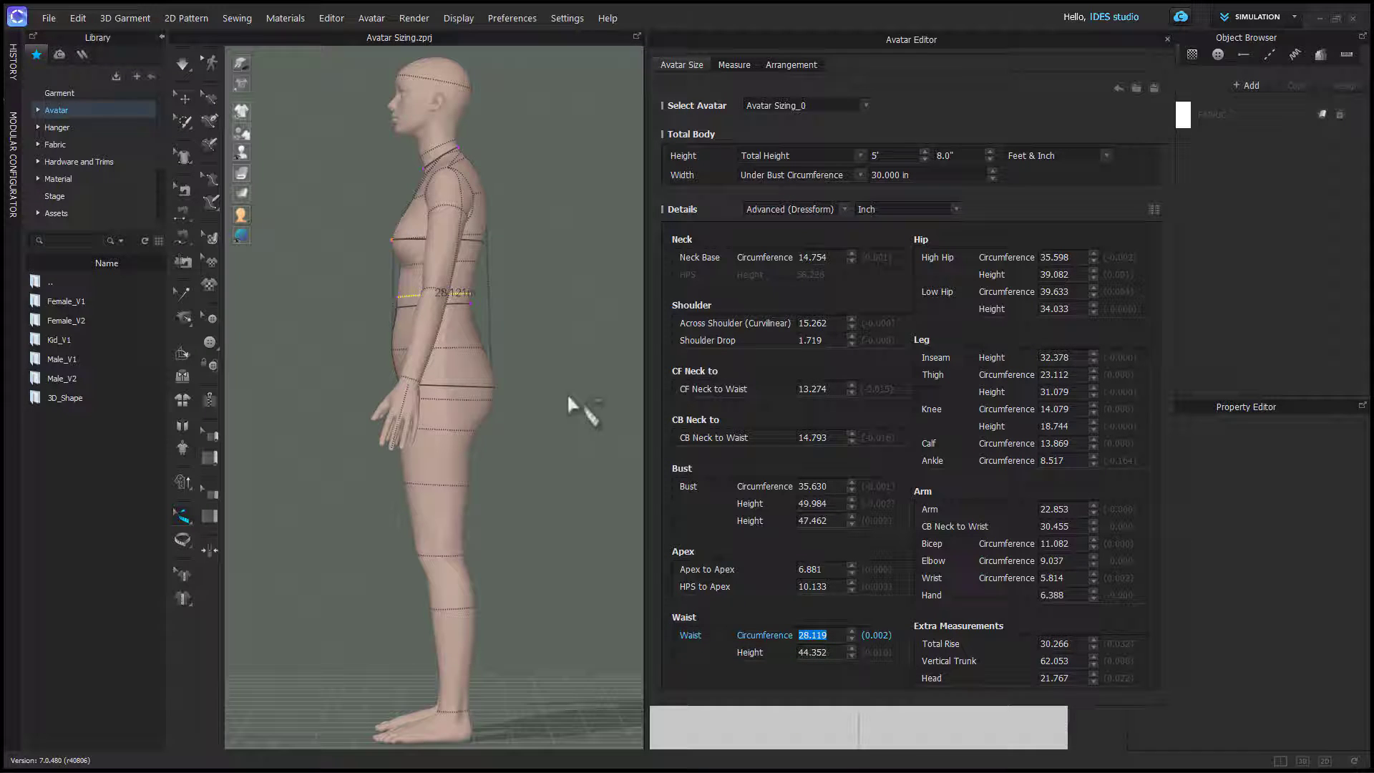
pyautogui.click(474, 314)
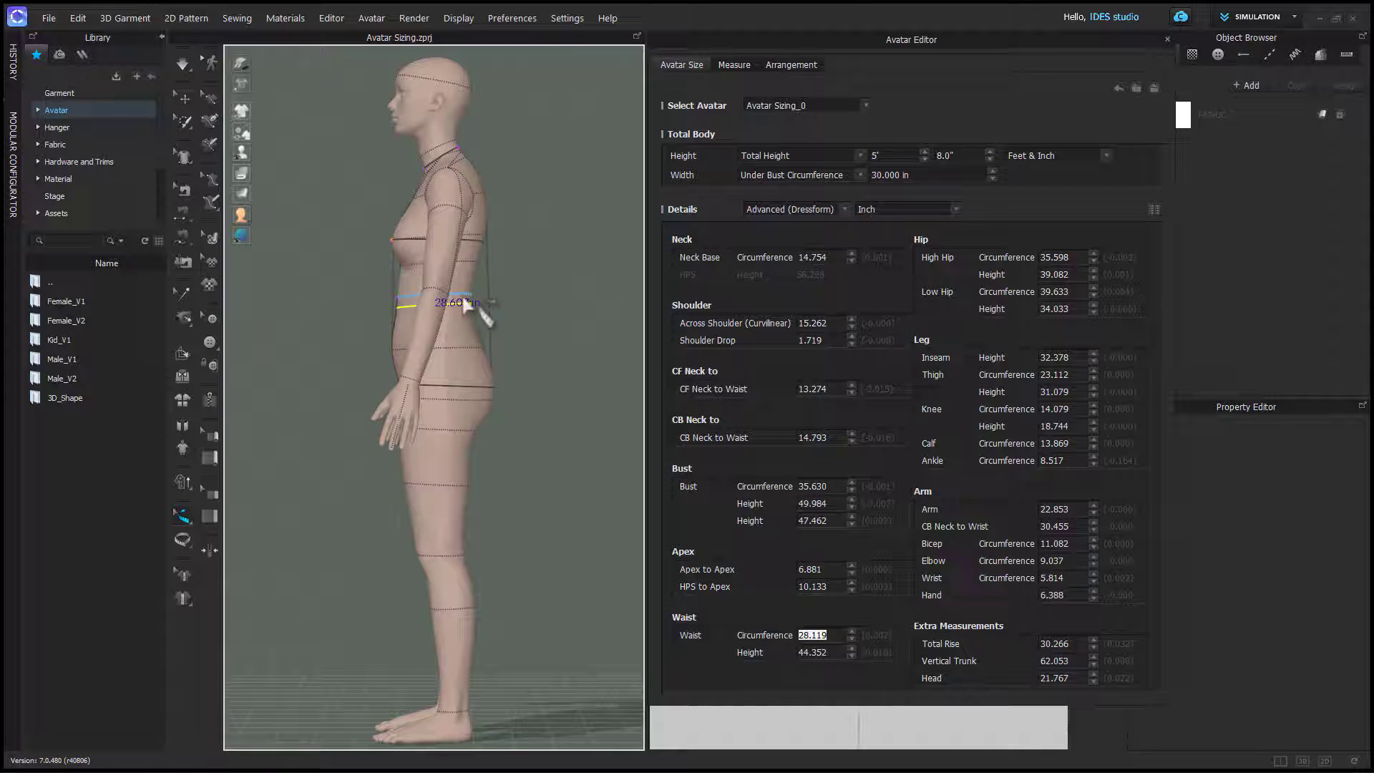
pyautogui.click(850, 637)
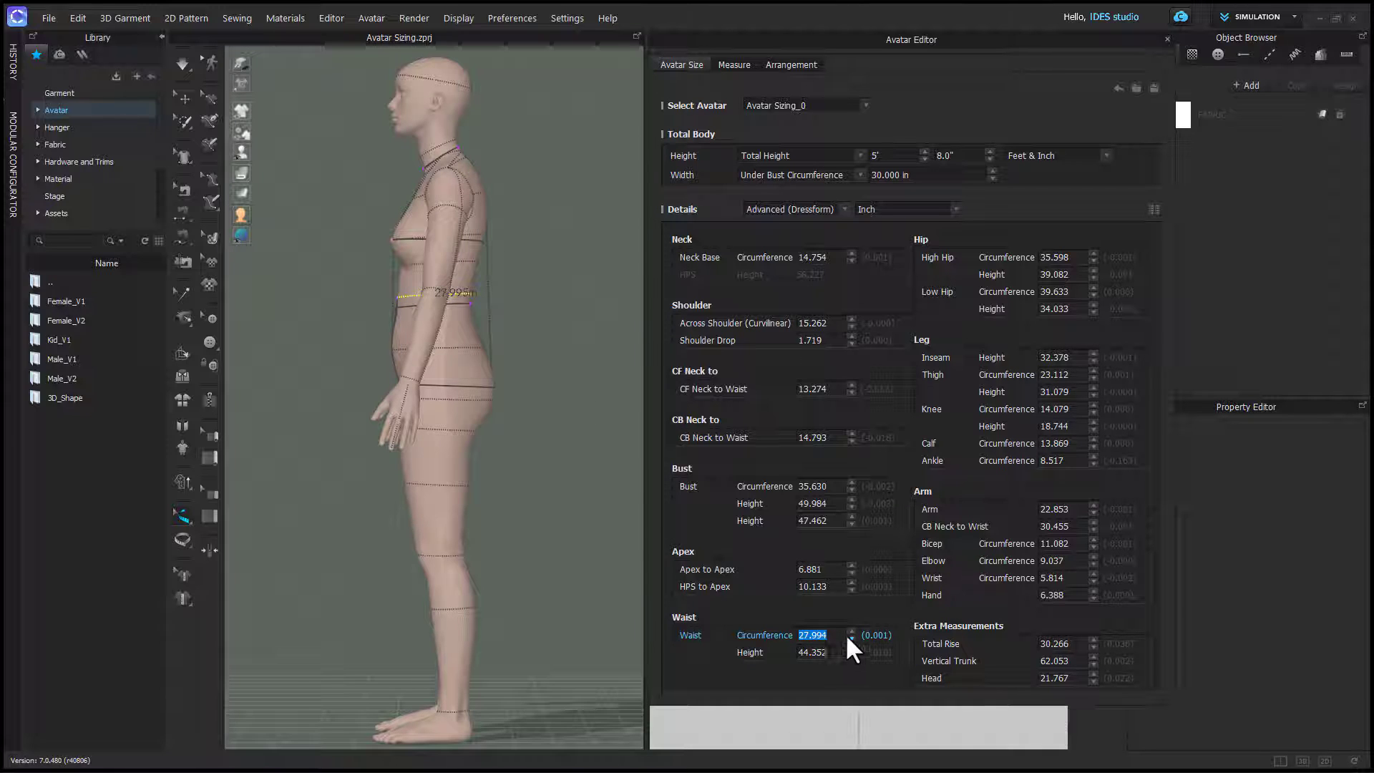
pyautogui.click(553, 463)
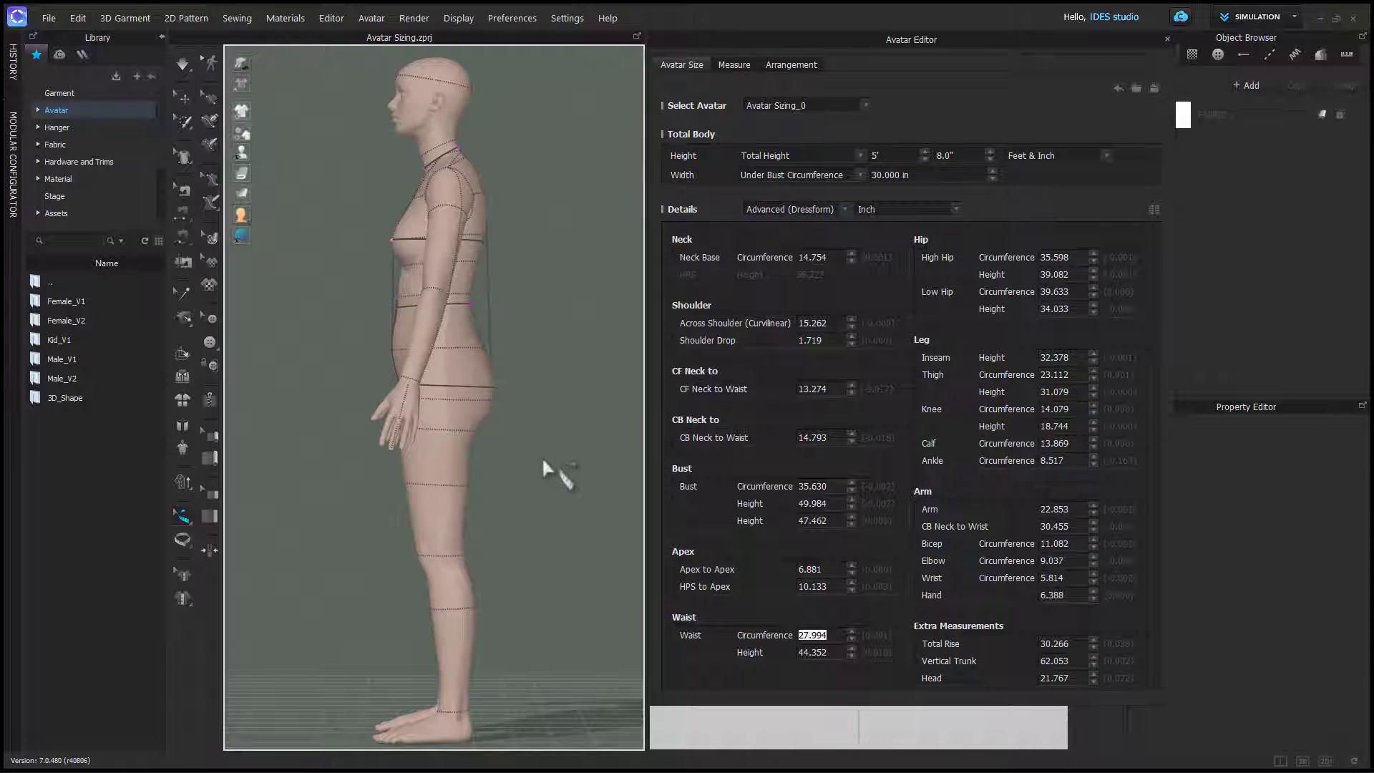
pyautogui.moveTo(543, 456); pyautogui.dragTo(684, 451, button='right')
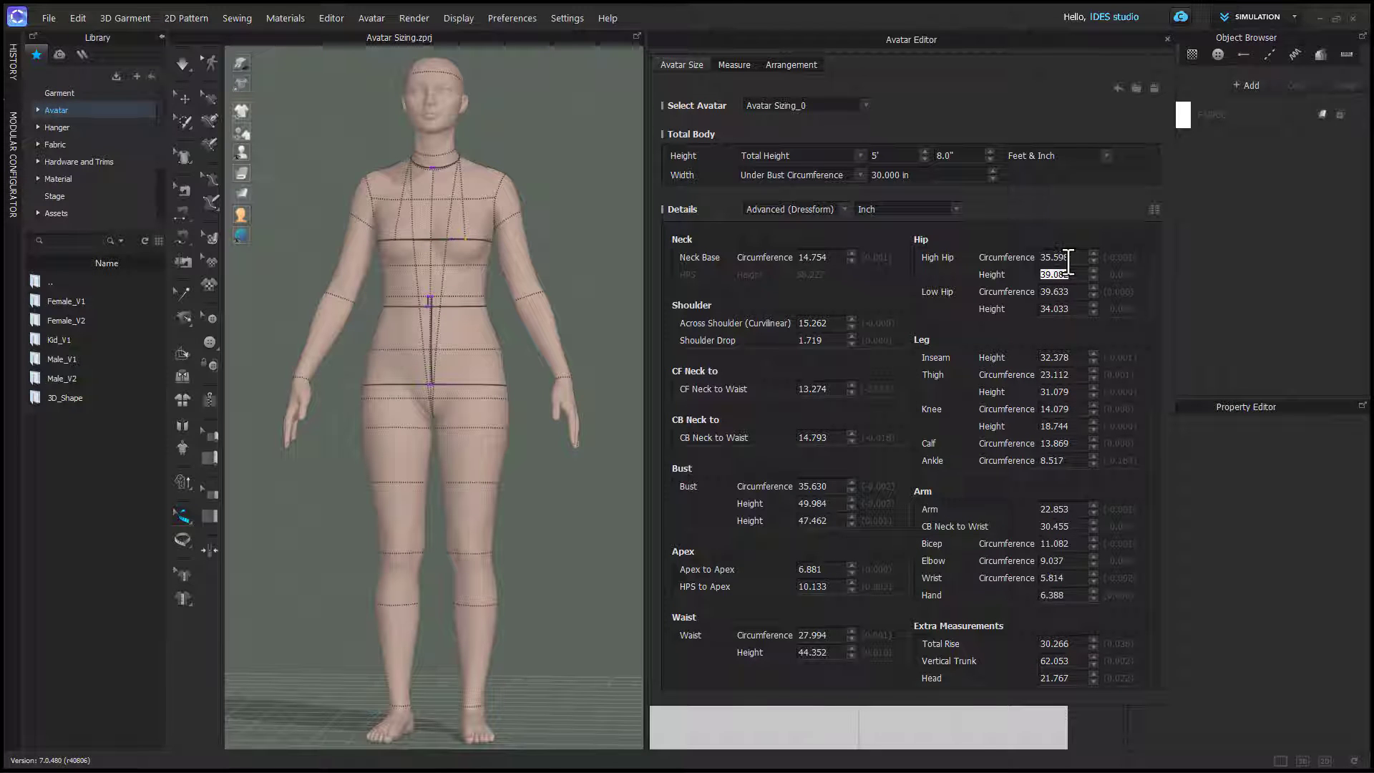
pyautogui.click(1070, 271)
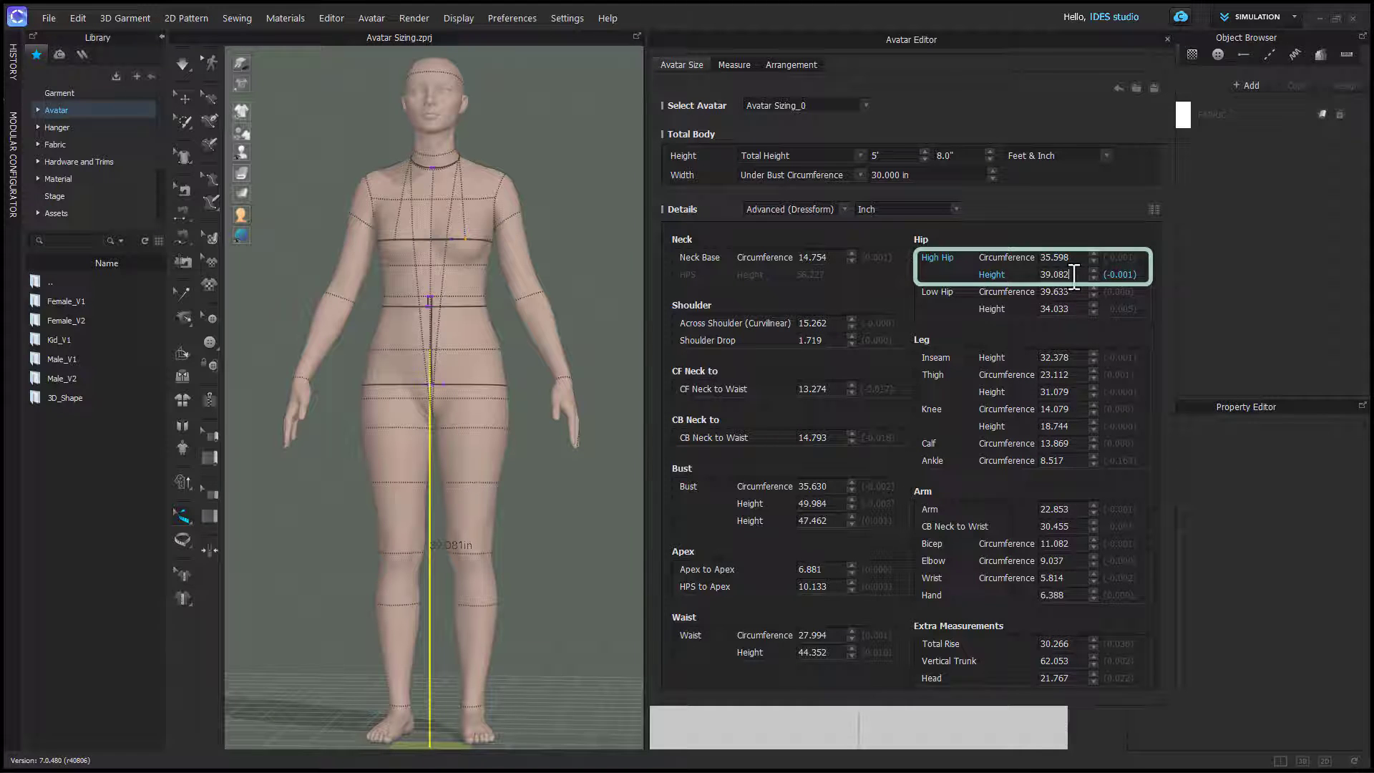
pyautogui.click(465, 355)
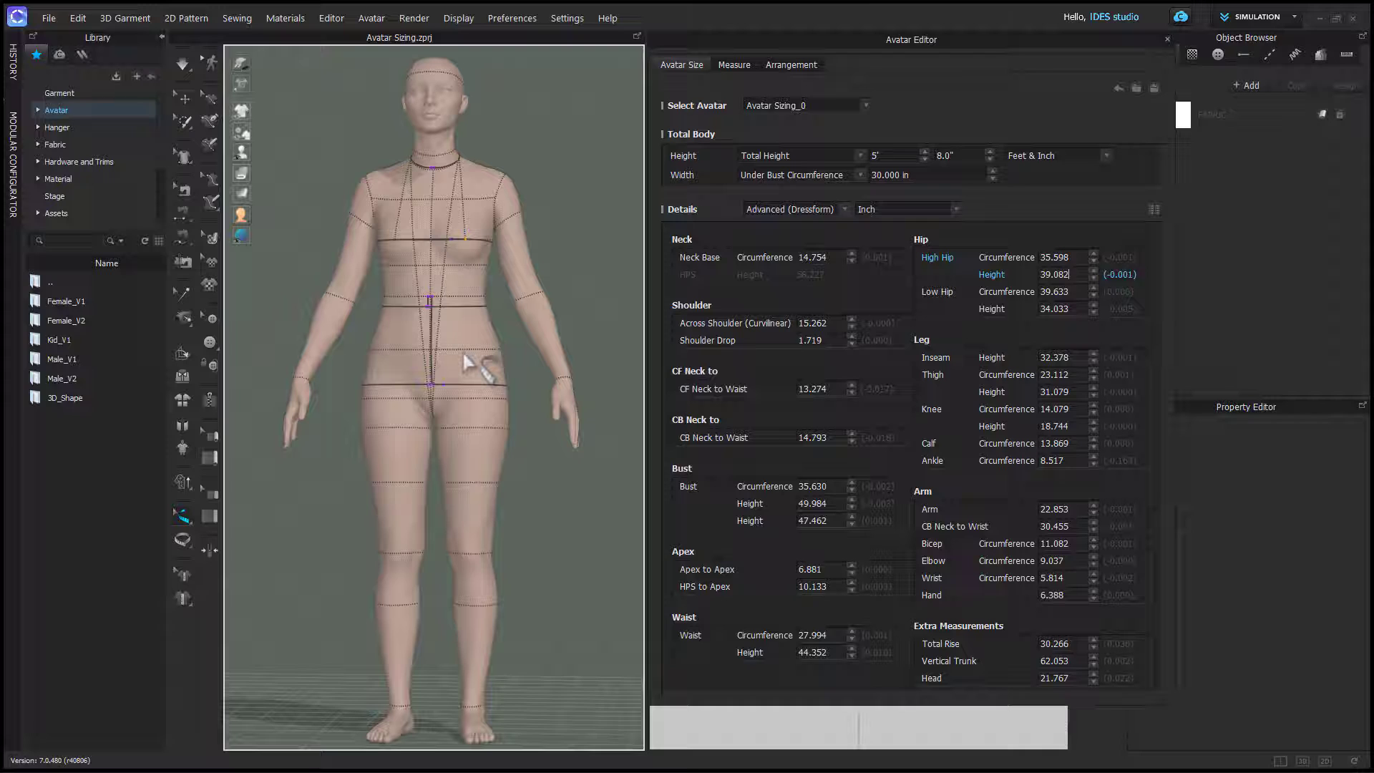
pyautogui.click(466, 351)
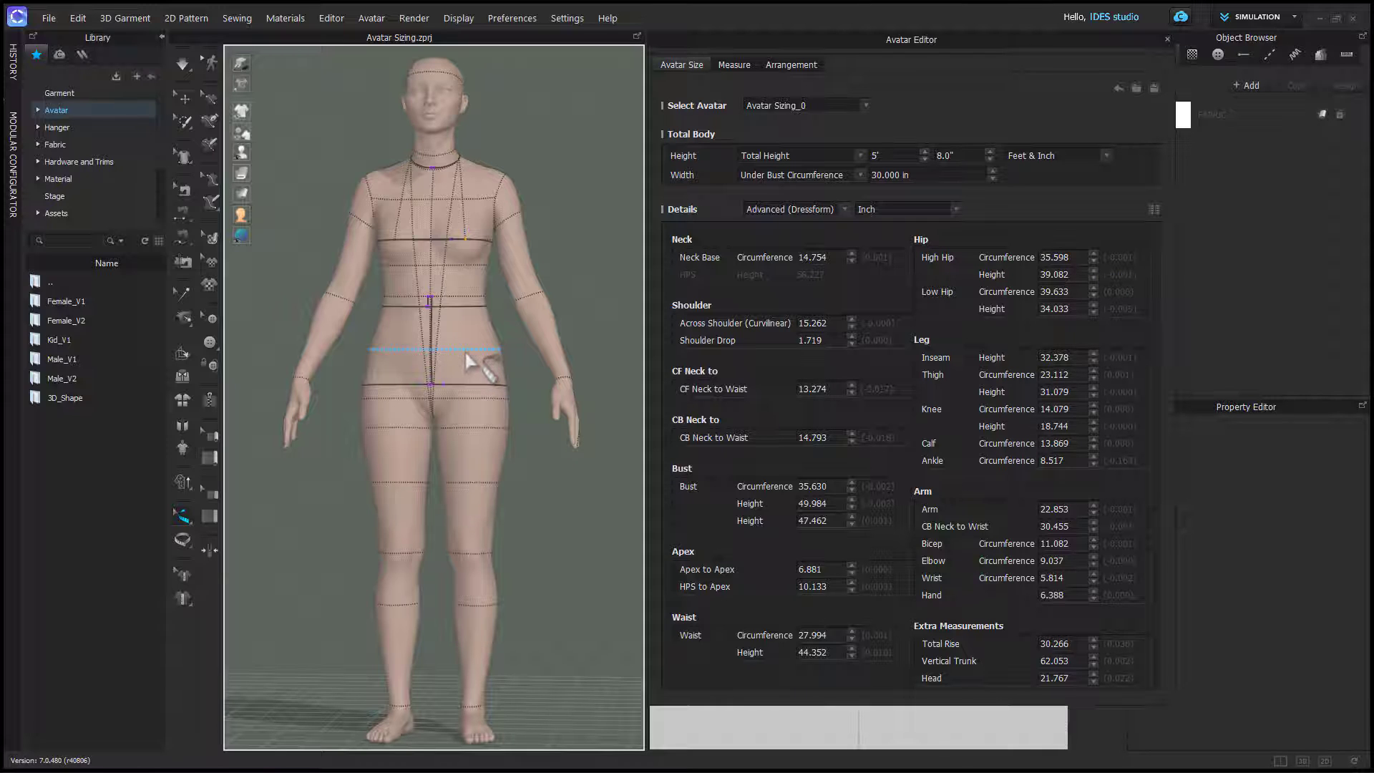
pyautogui.moveTo(473, 390)
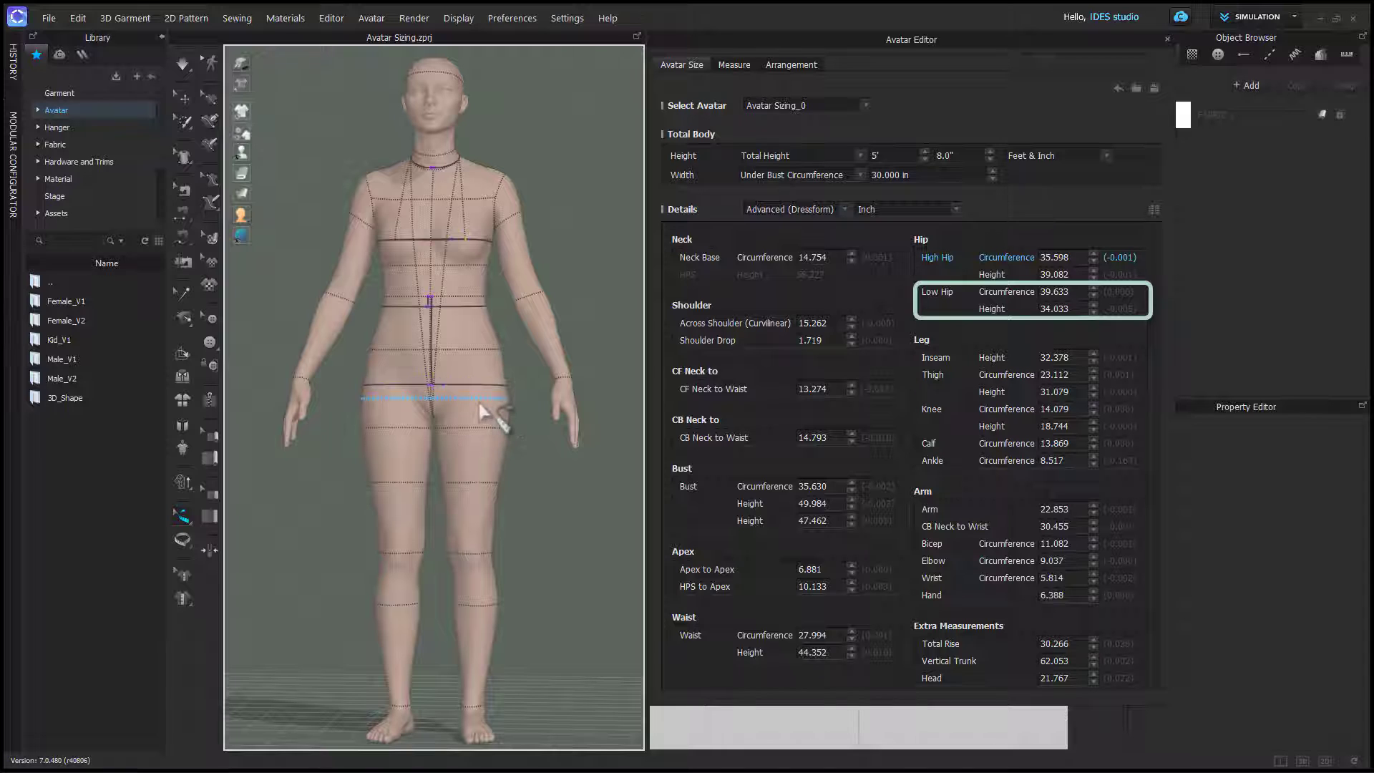
pyautogui.click(480, 405)
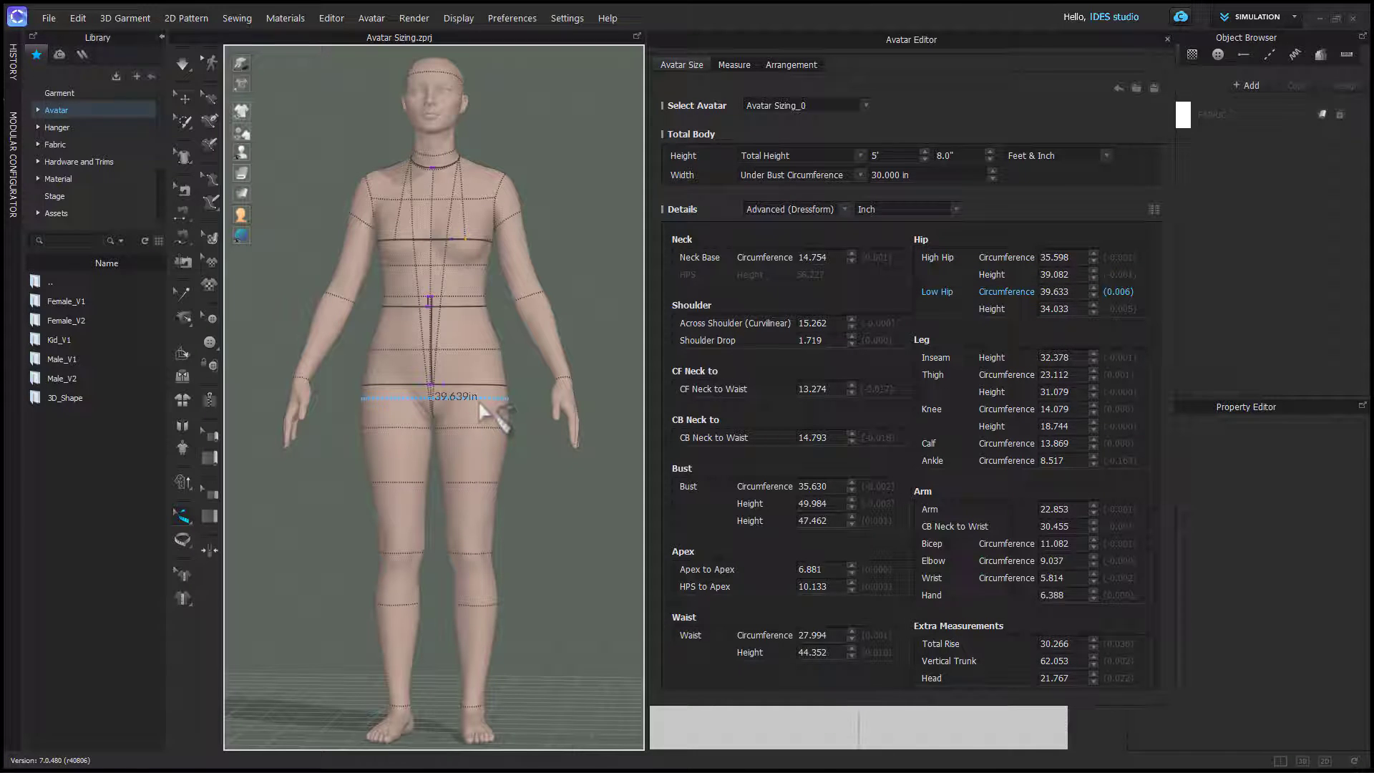
pyautogui.moveTo(534, 458)
pyautogui.mouseDown(button='right')
pyautogui.moveTo(415, 472)
pyautogui.moveTo(515, 466)
pyautogui.mouseUp(button='right')
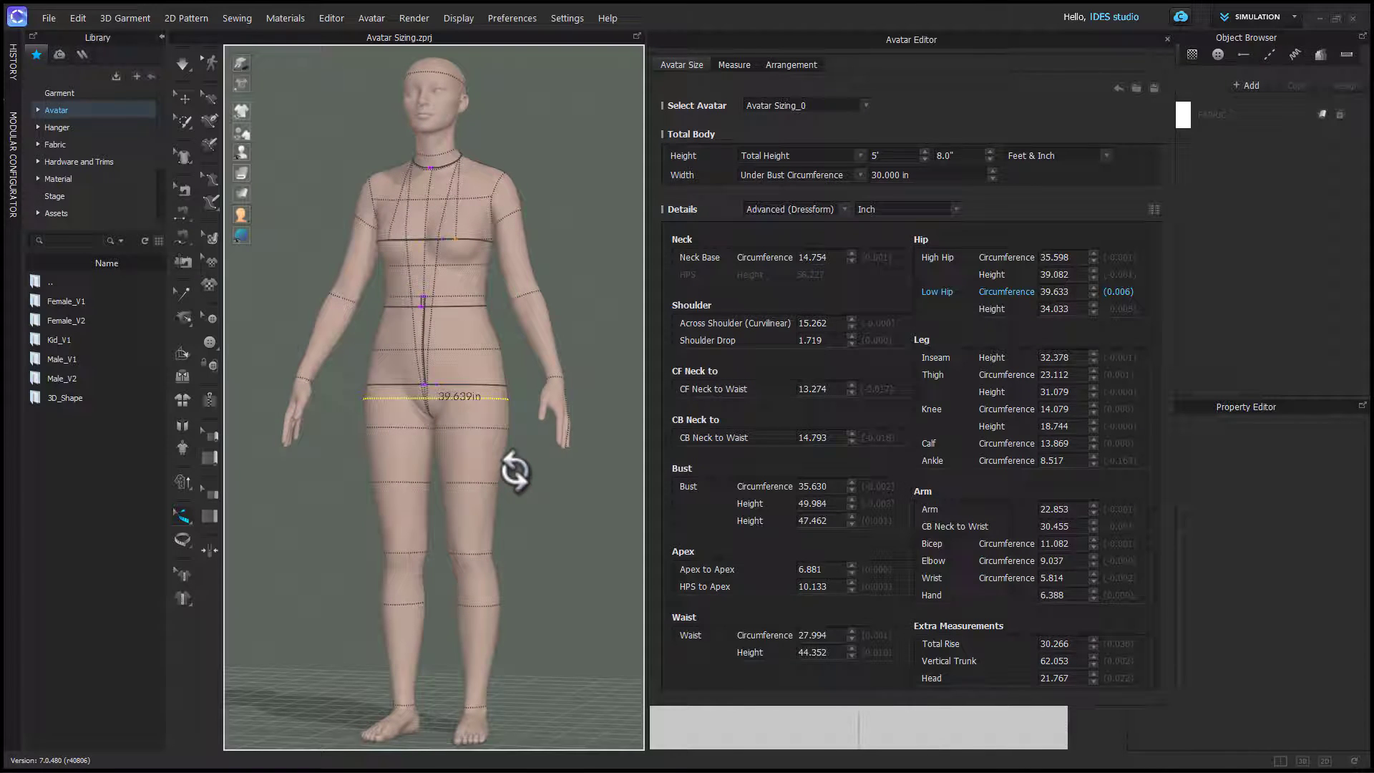
pyautogui.click(477, 384)
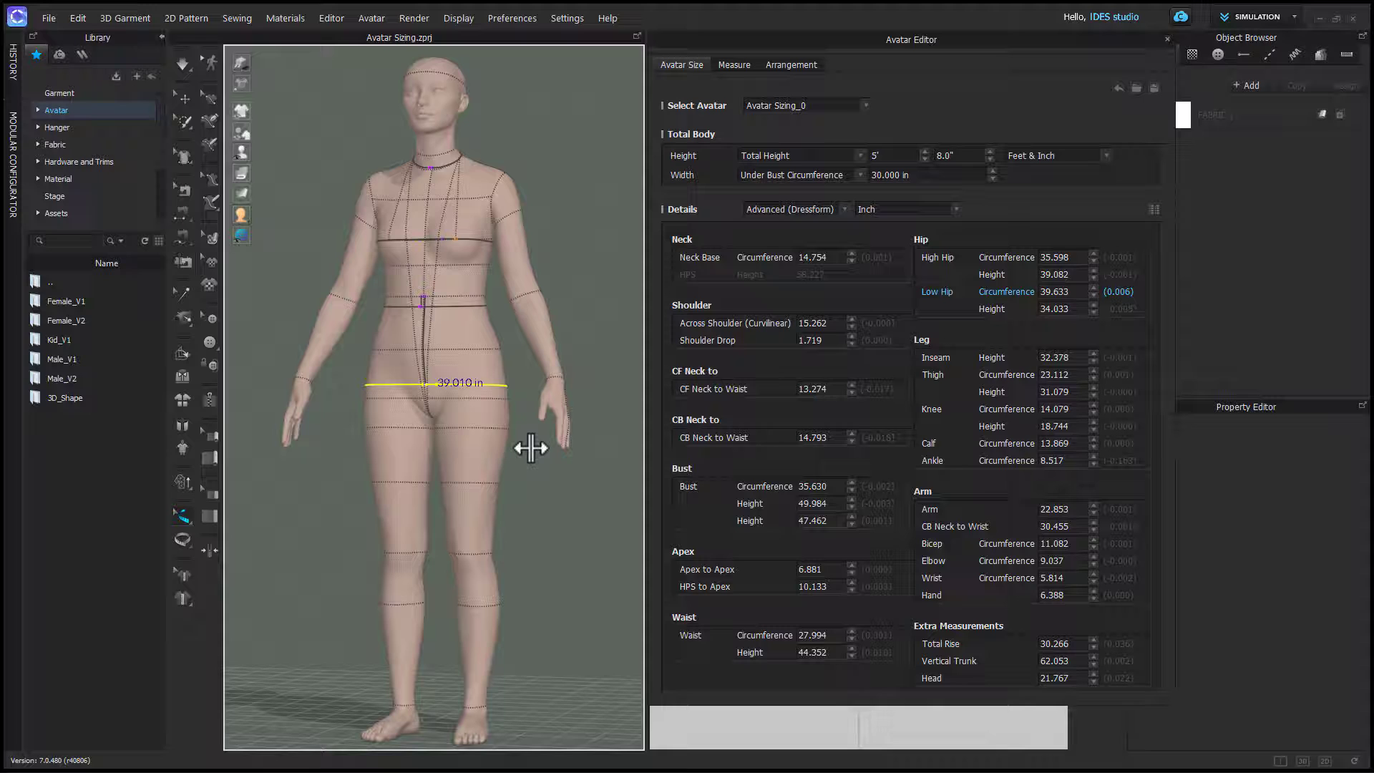
pyautogui.moveTo(530, 448); pyautogui.dragTo(398, 460, button='right')
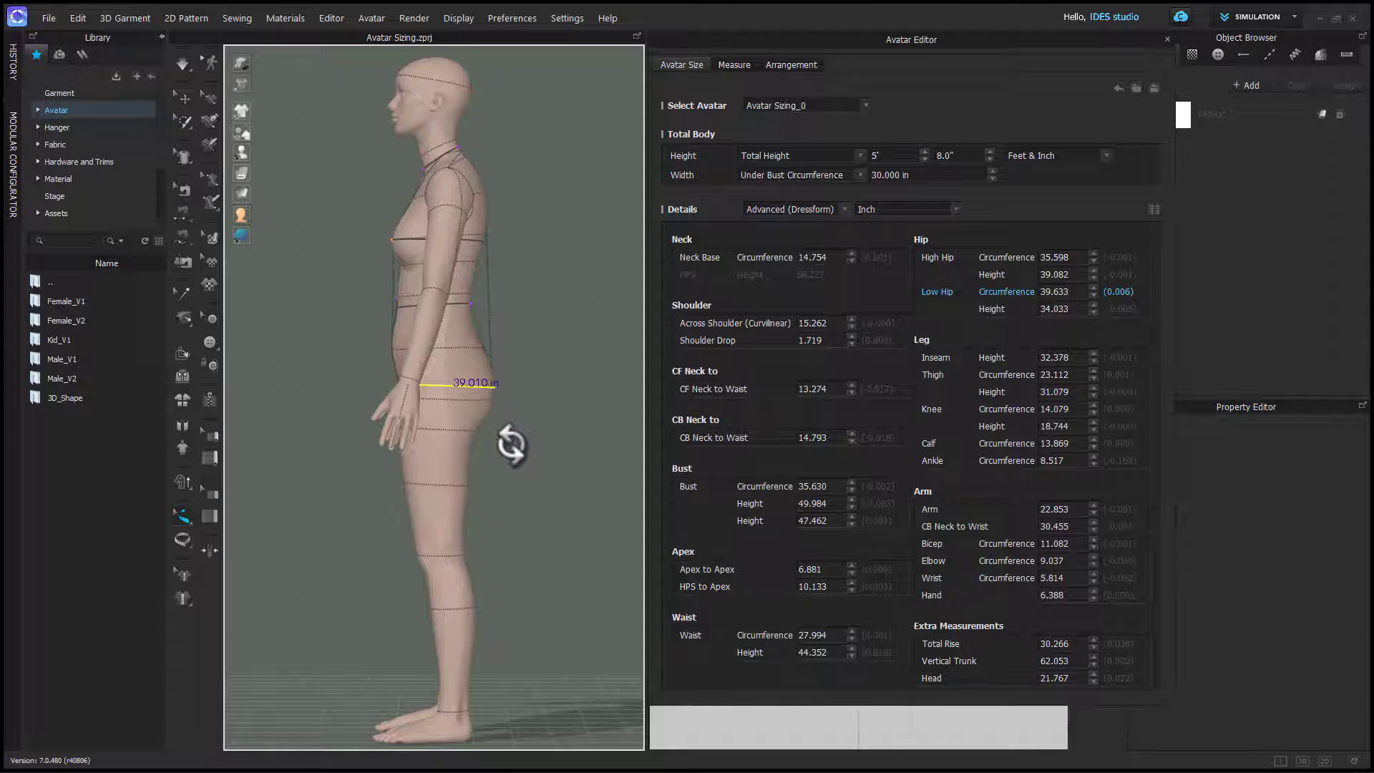
pyautogui.moveTo(509, 447); pyautogui.dragTo(653, 438, button='right')
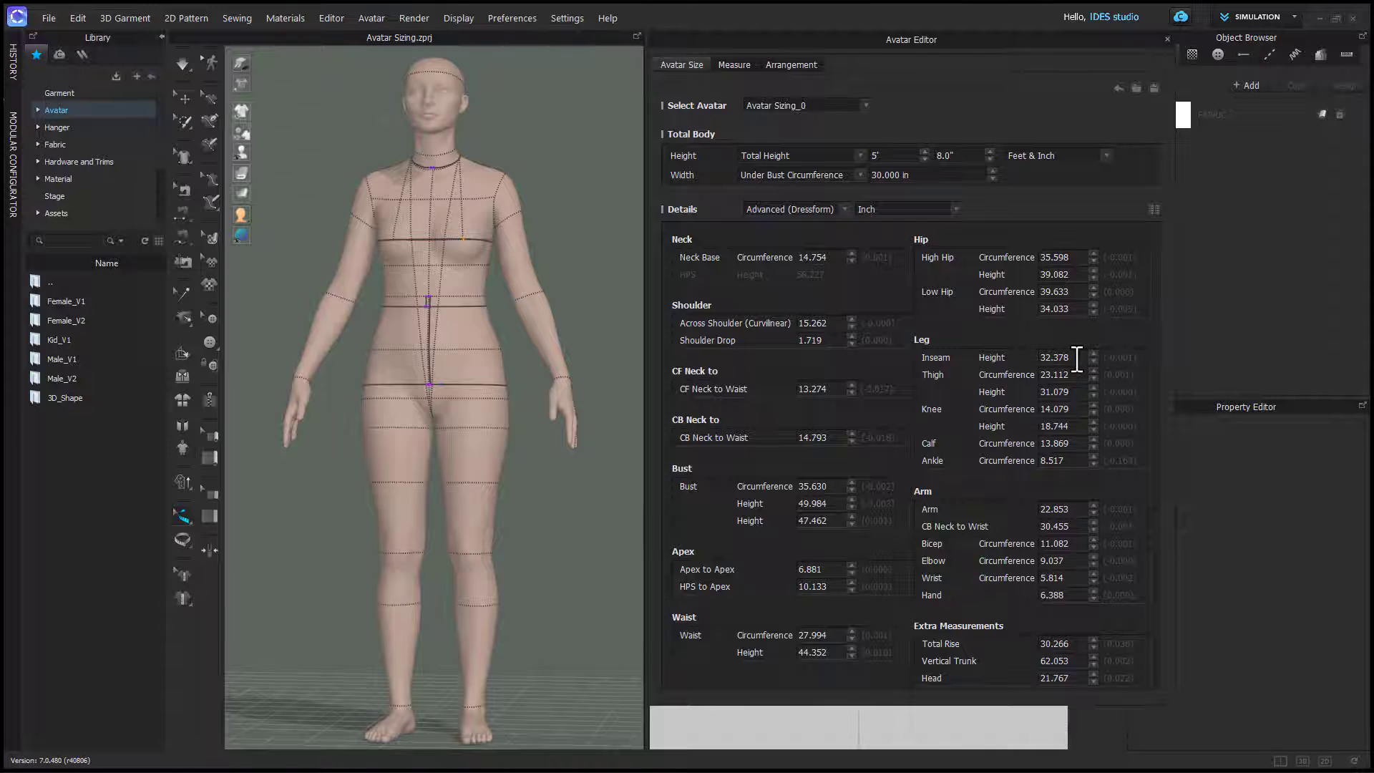
# Step: Show the 32.378 in Inseam height line on the avatar's legs, then clear the selection
pyautogui.click(1077, 357)
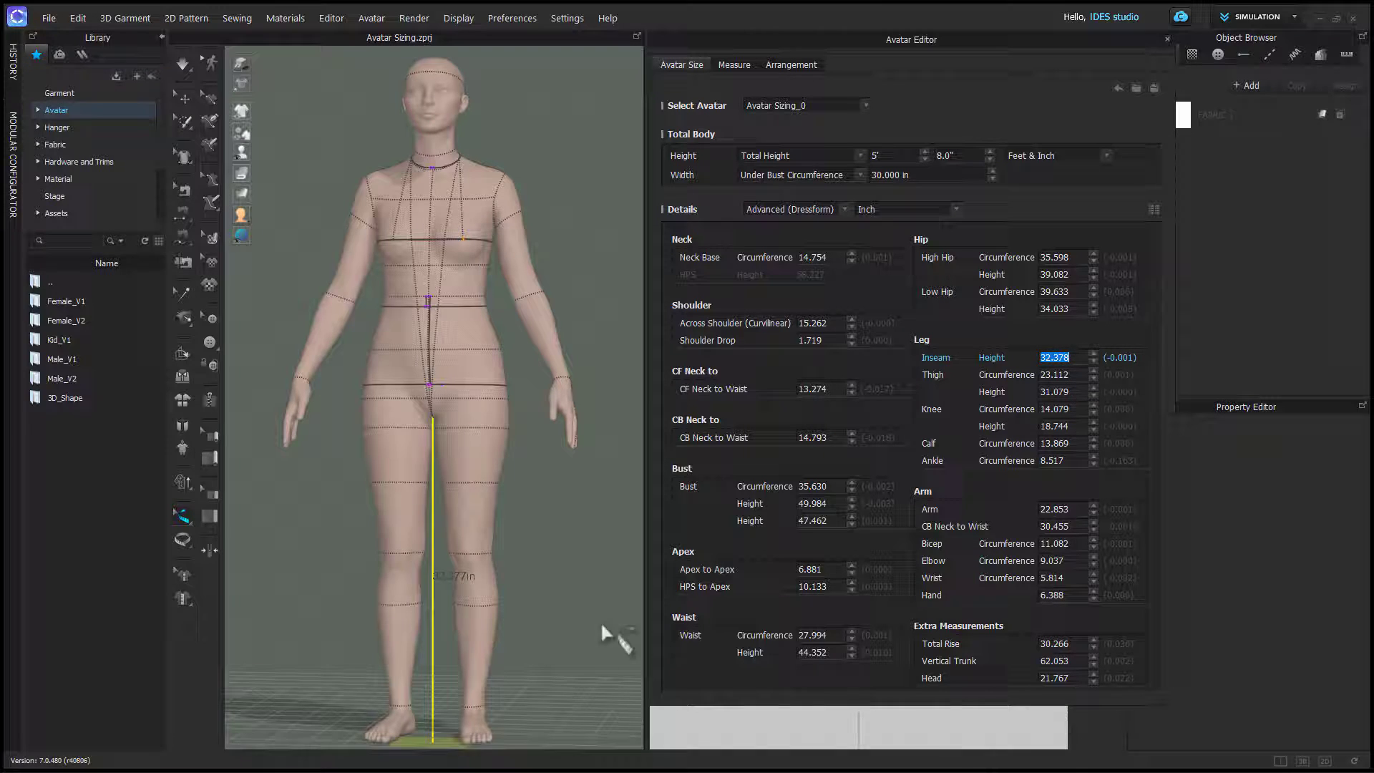
pyautogui.moveTo(599, 622); pyautogui.dragTo(541, 685, button='middle')
pyautogui.click(1081, 355)
pyautogui.scroll(3, 568, 614)
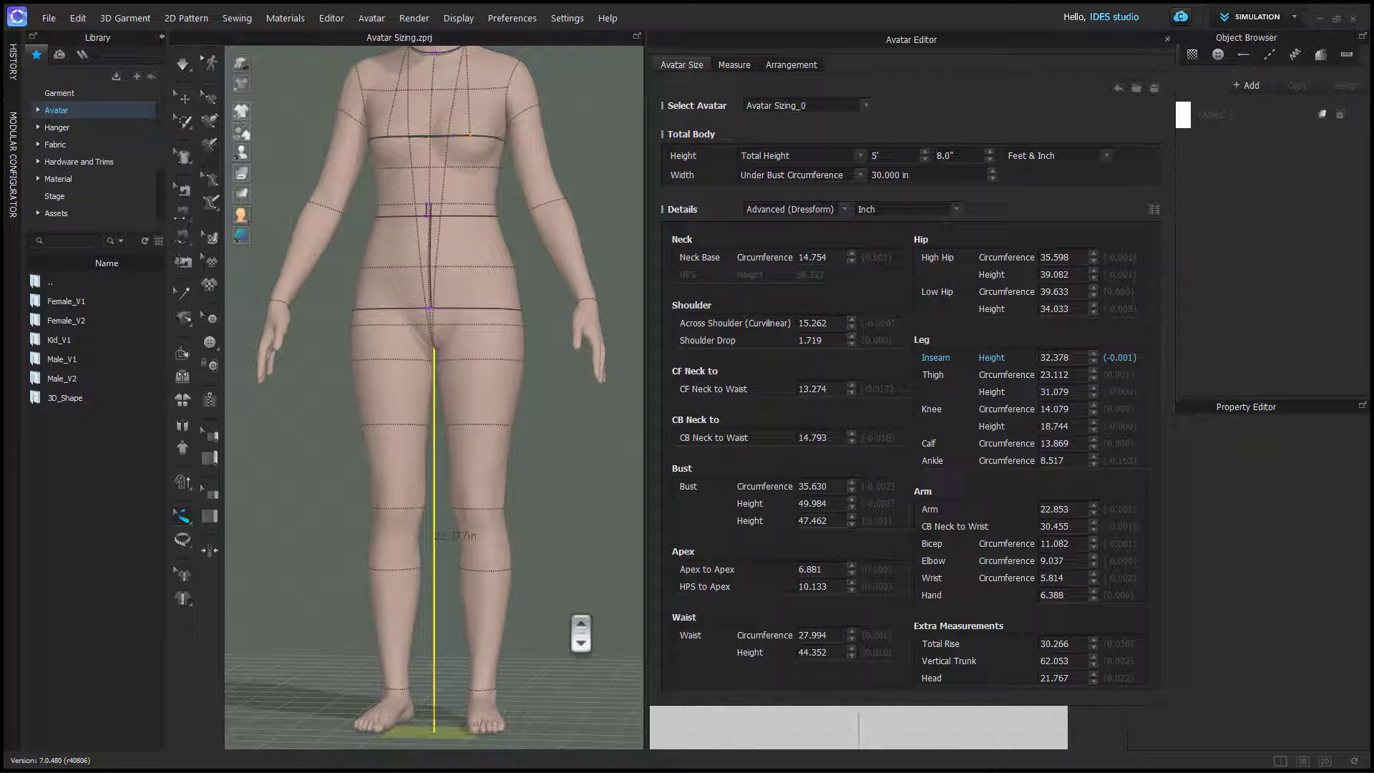
pyautogui.click(445, 649)
# Step: Take a linear measurement on the avatar from the crotch down to the ankle
pyautogui.click(179, 540)
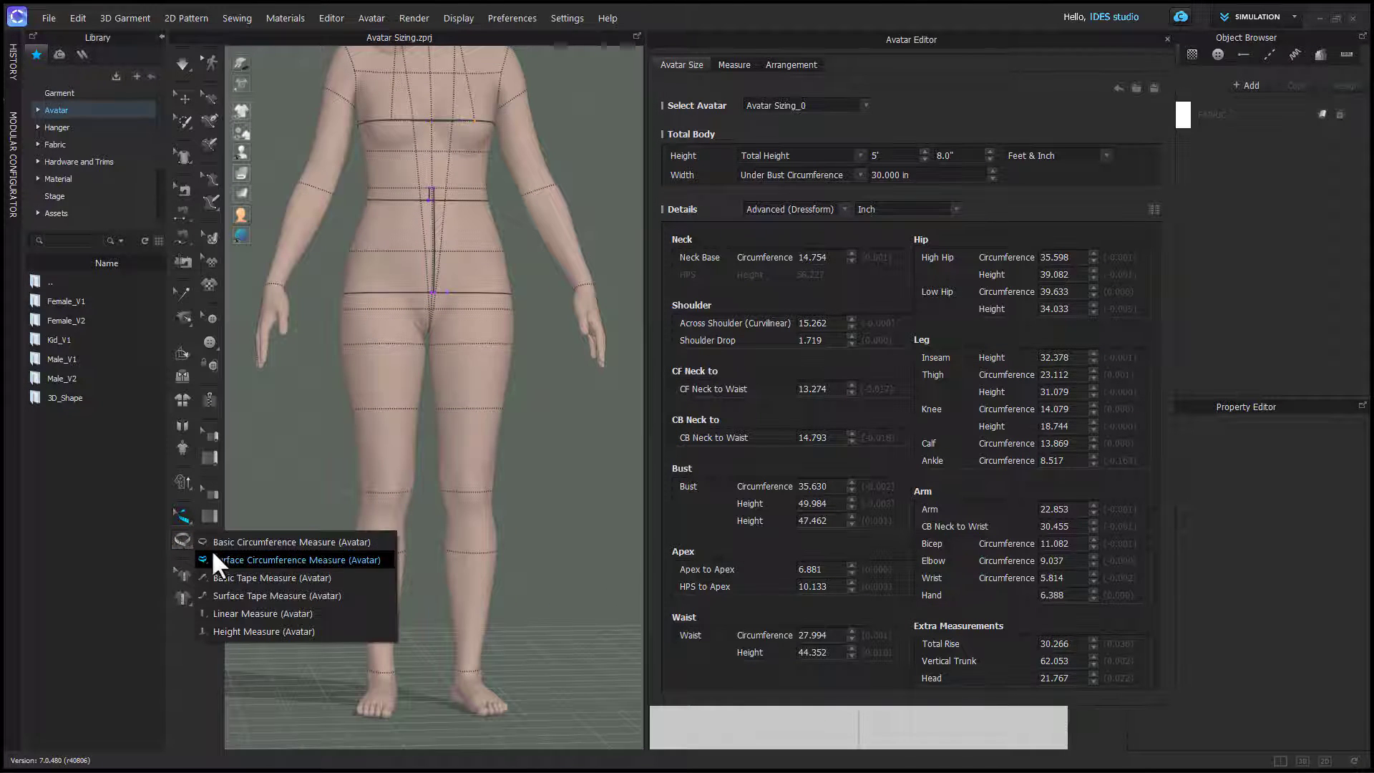
pyautogui.click(237, 613)
pyautogui.scroll(5, 444, 308)
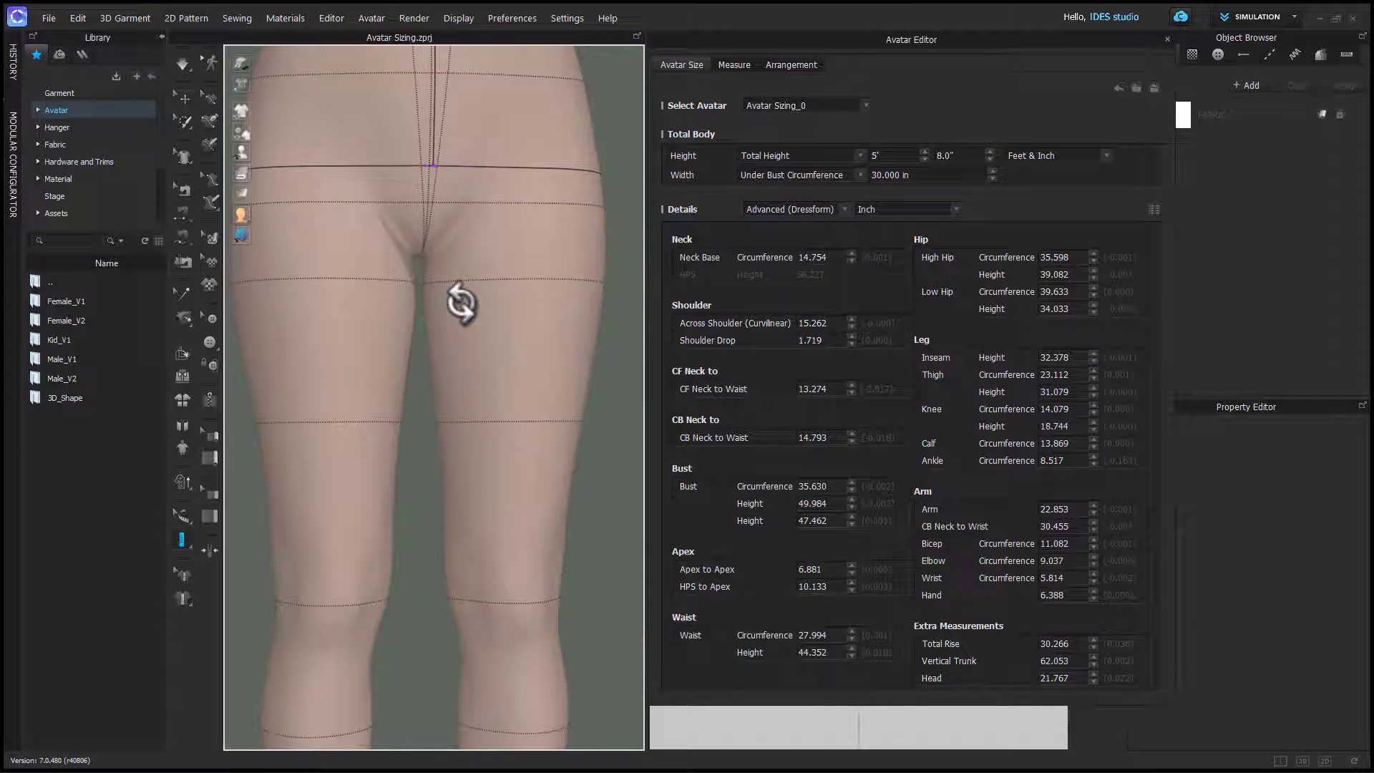
pyautogui.moveTo(461, 303); pyautogui.dragTo(426, 276, button='right')
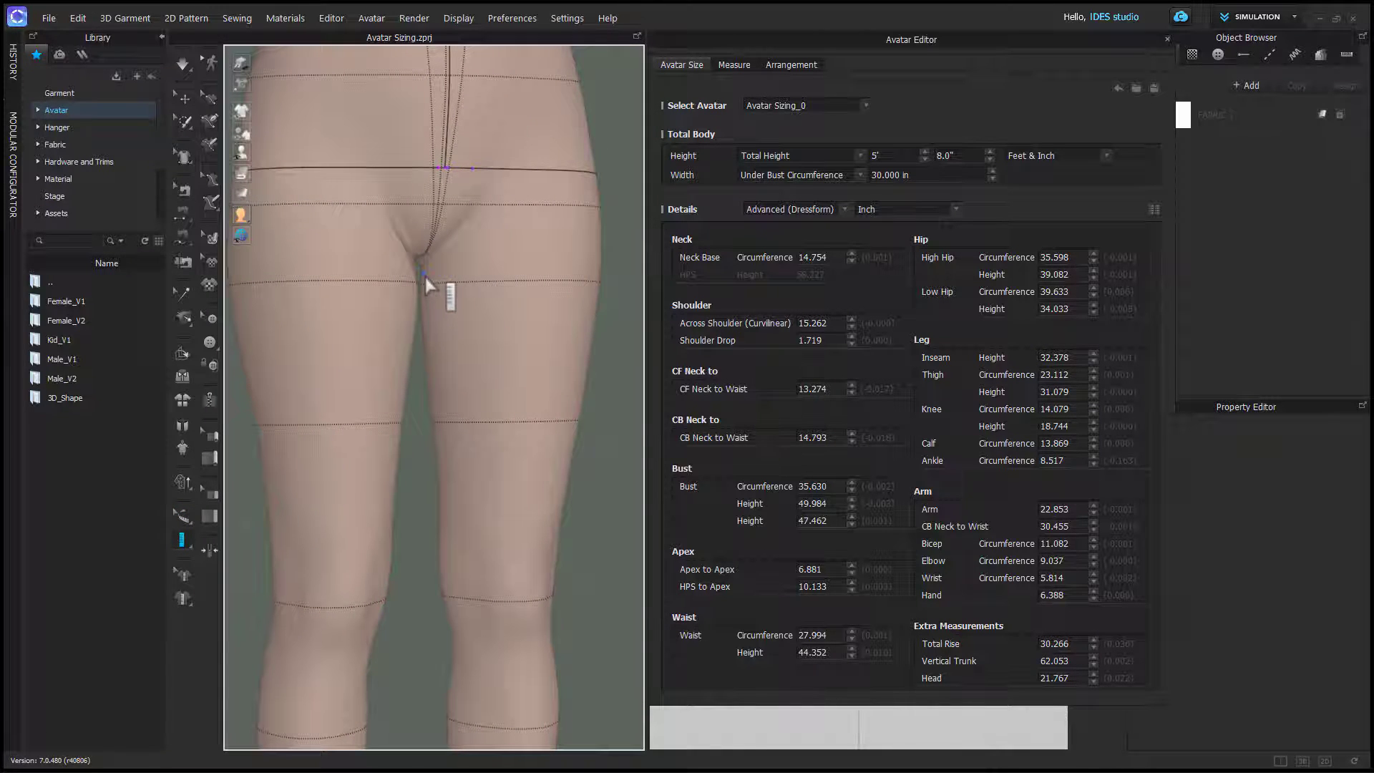
pyautogui.click(424, 273)
pyautogui.scroll(-4, 475, 393)
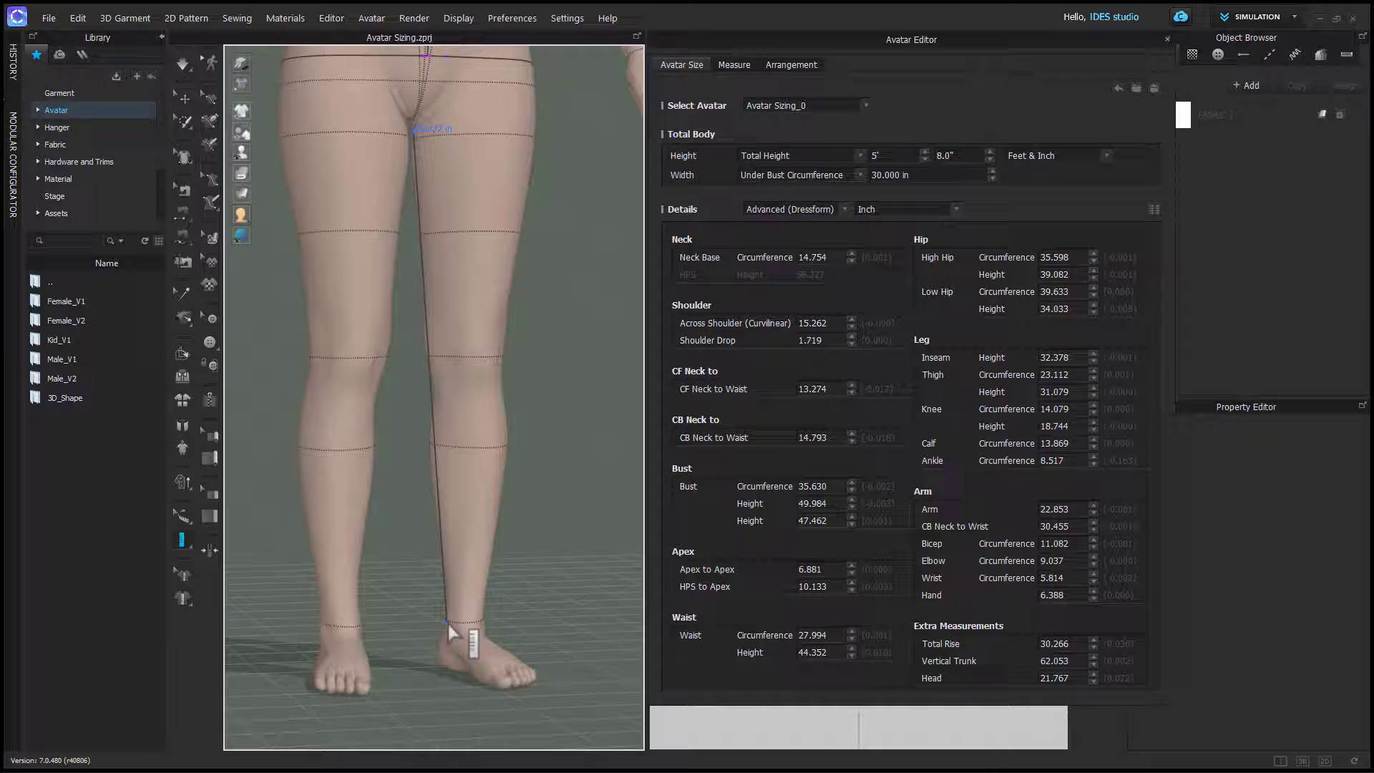
pyautogui.click(448, 621)
pyautogui.moveTo(448, 621); pyautogui.dragTo(506, 613, button='right')
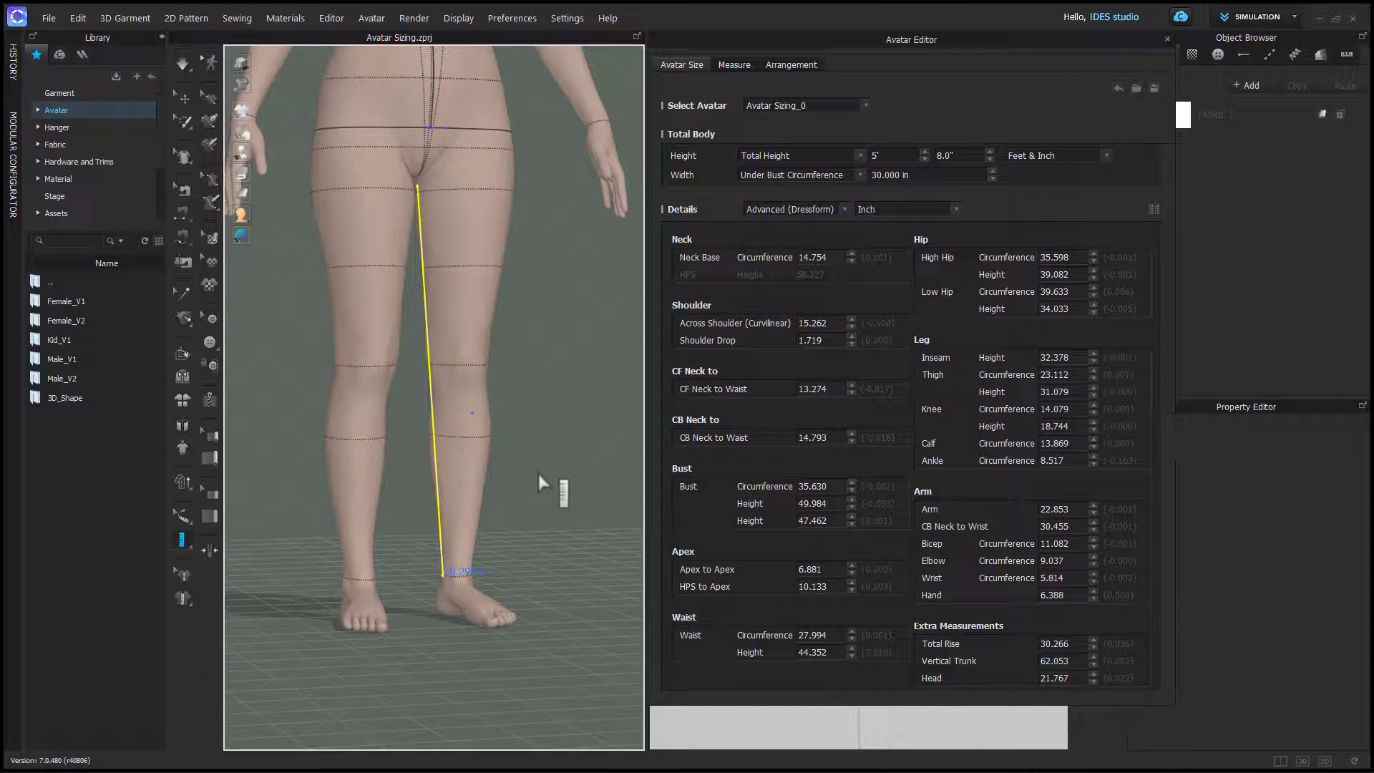
# Step: Cancel a second crotch measurement with Esc and zoom out to the full avatar
pyautogui.scroll(6, 538, 470)
pyautogui.click(421, 224)
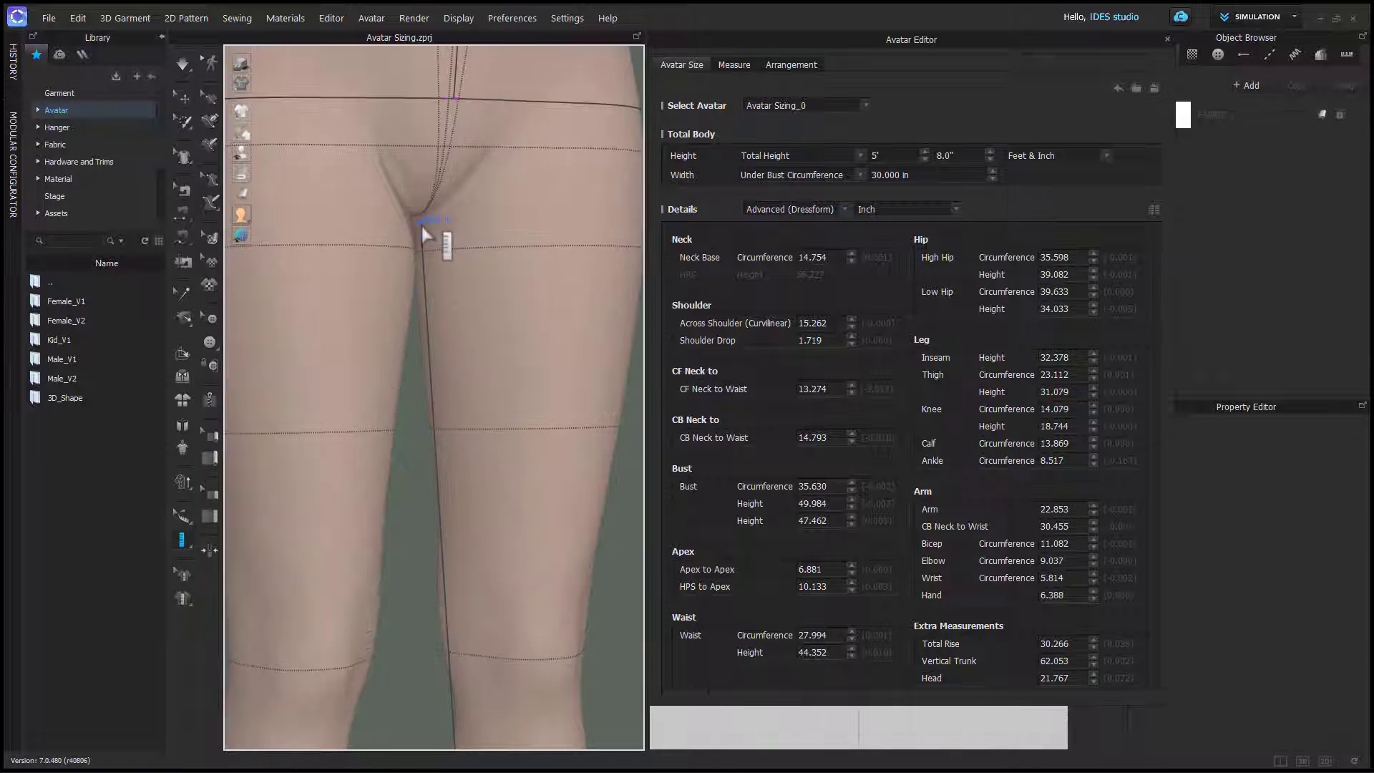
pyautogui.scroll(-2, 494, 336)
pyautogui.moveTo(506, 368); pyautogui.dragTo(522, 393, button='right')
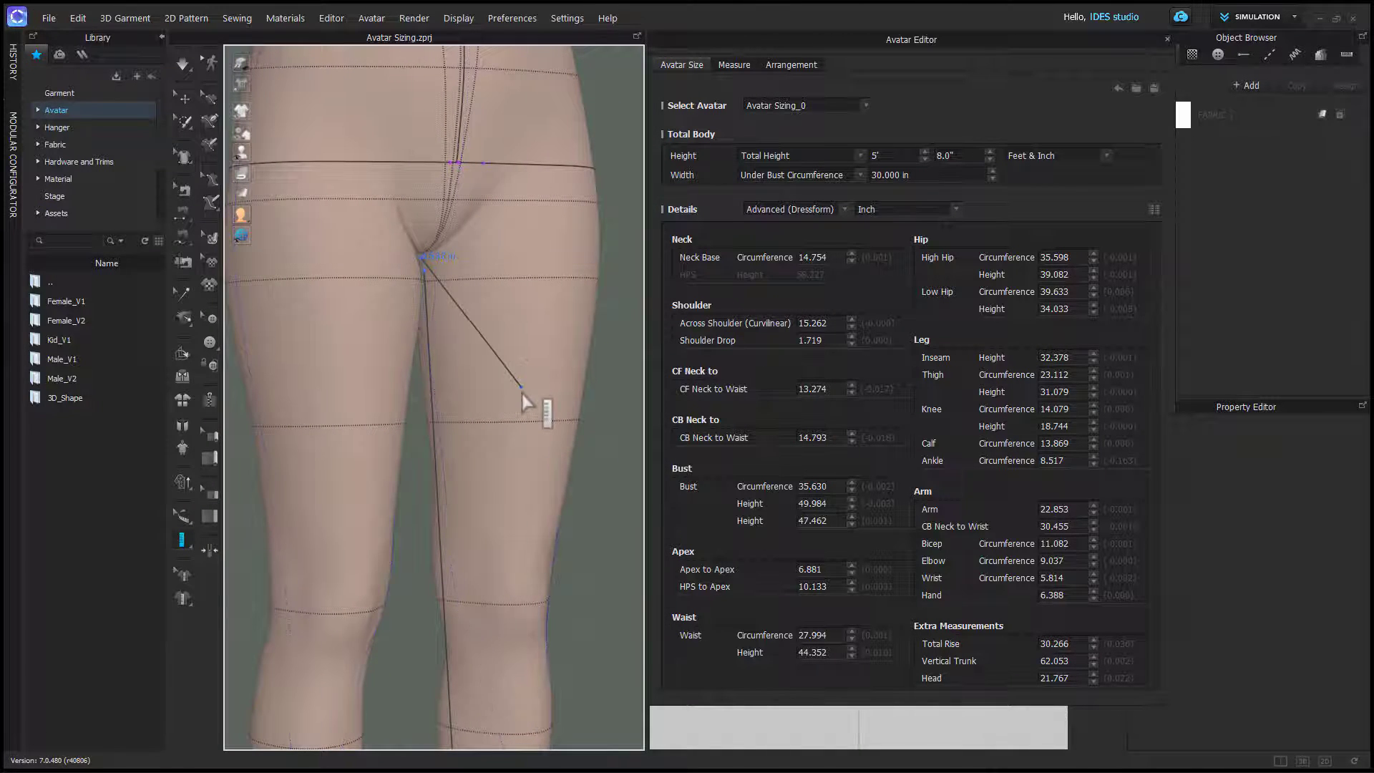
pyautogui.press('Escape')
pyautogui.scroll(-6, 517, 397)
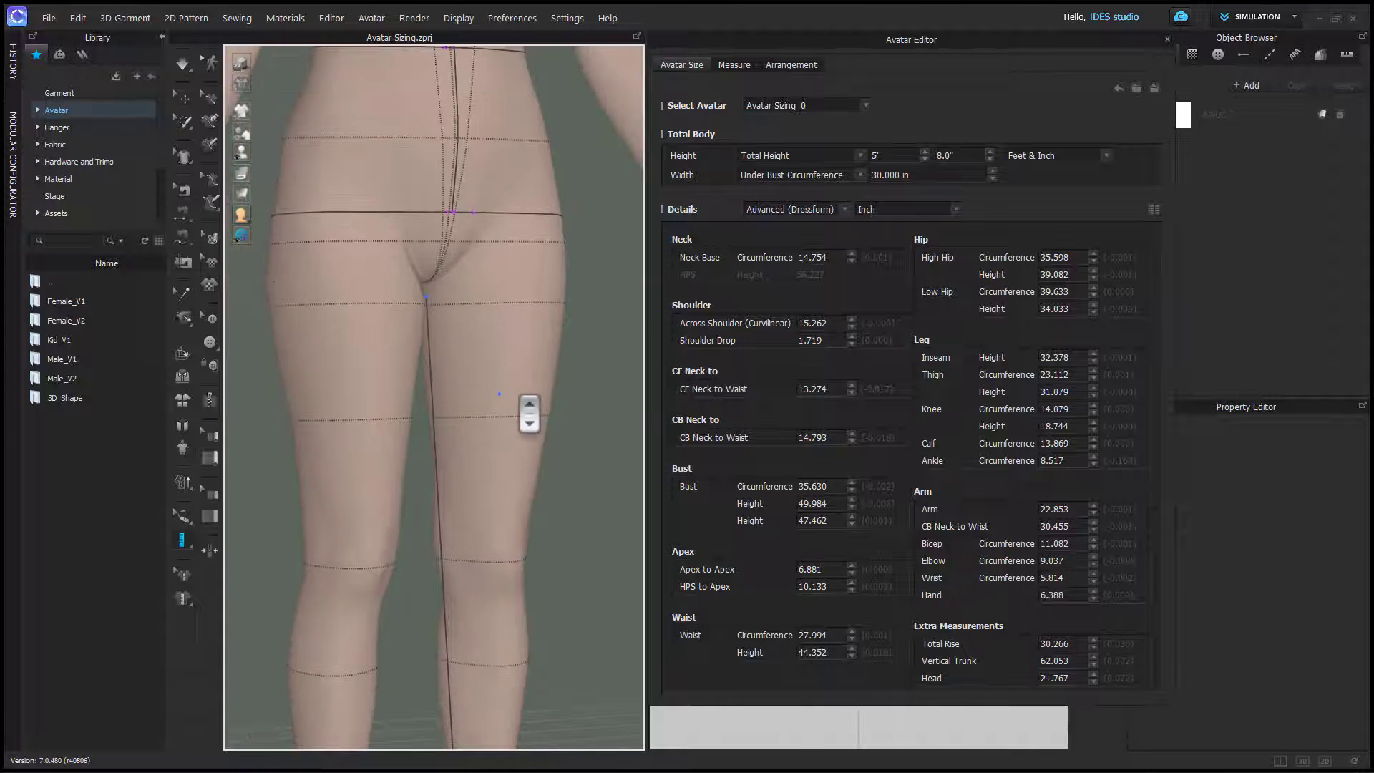
pyautogui.scroll(-4, 527, 415)
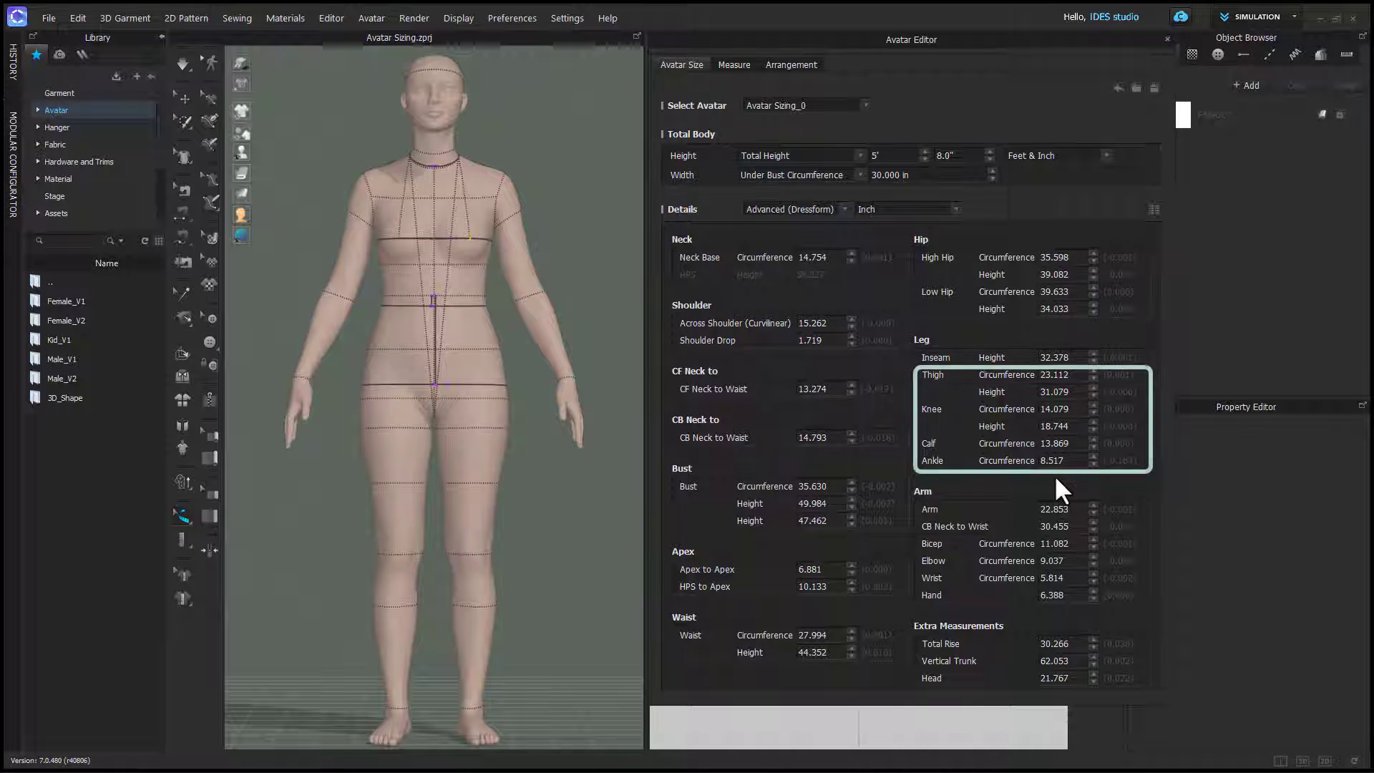
pyautogui.click(1054, 425)
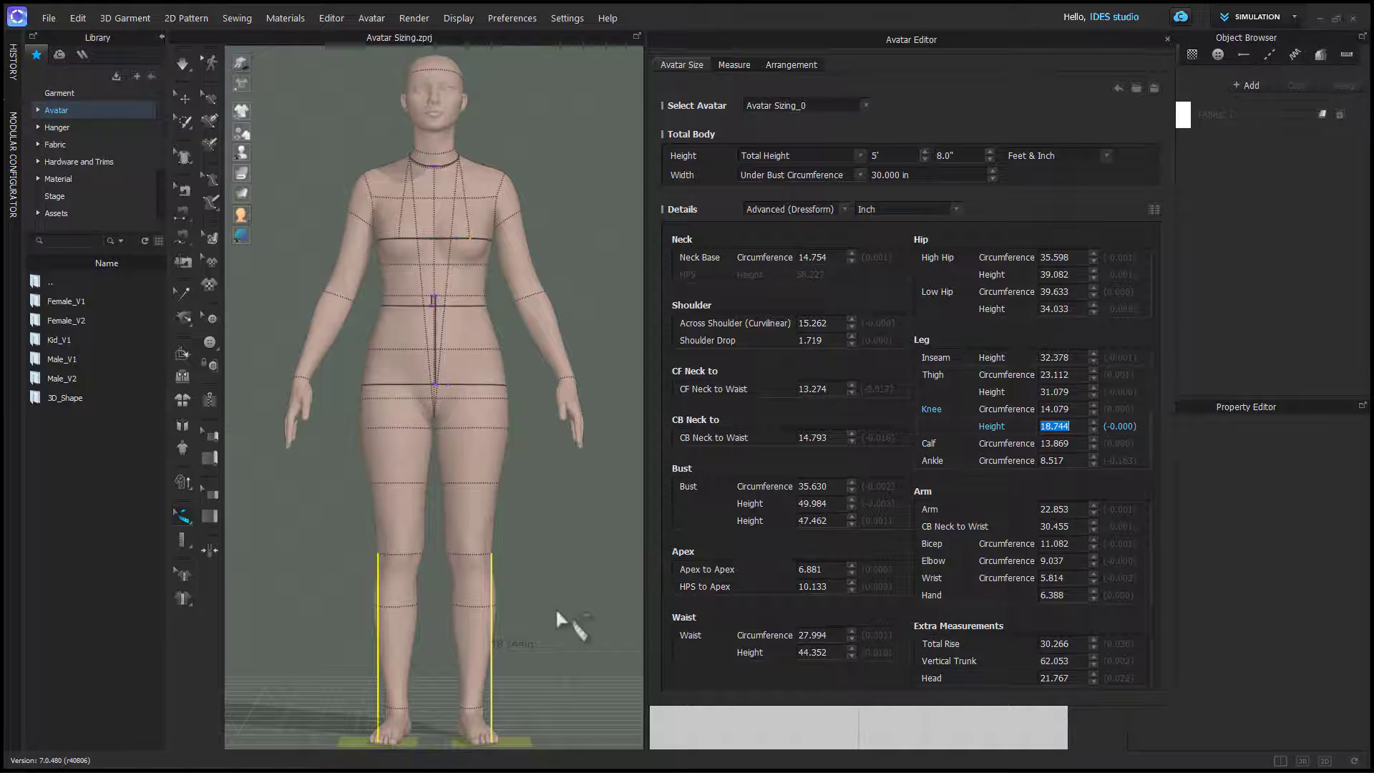
pyautogui.click(1092, 421)
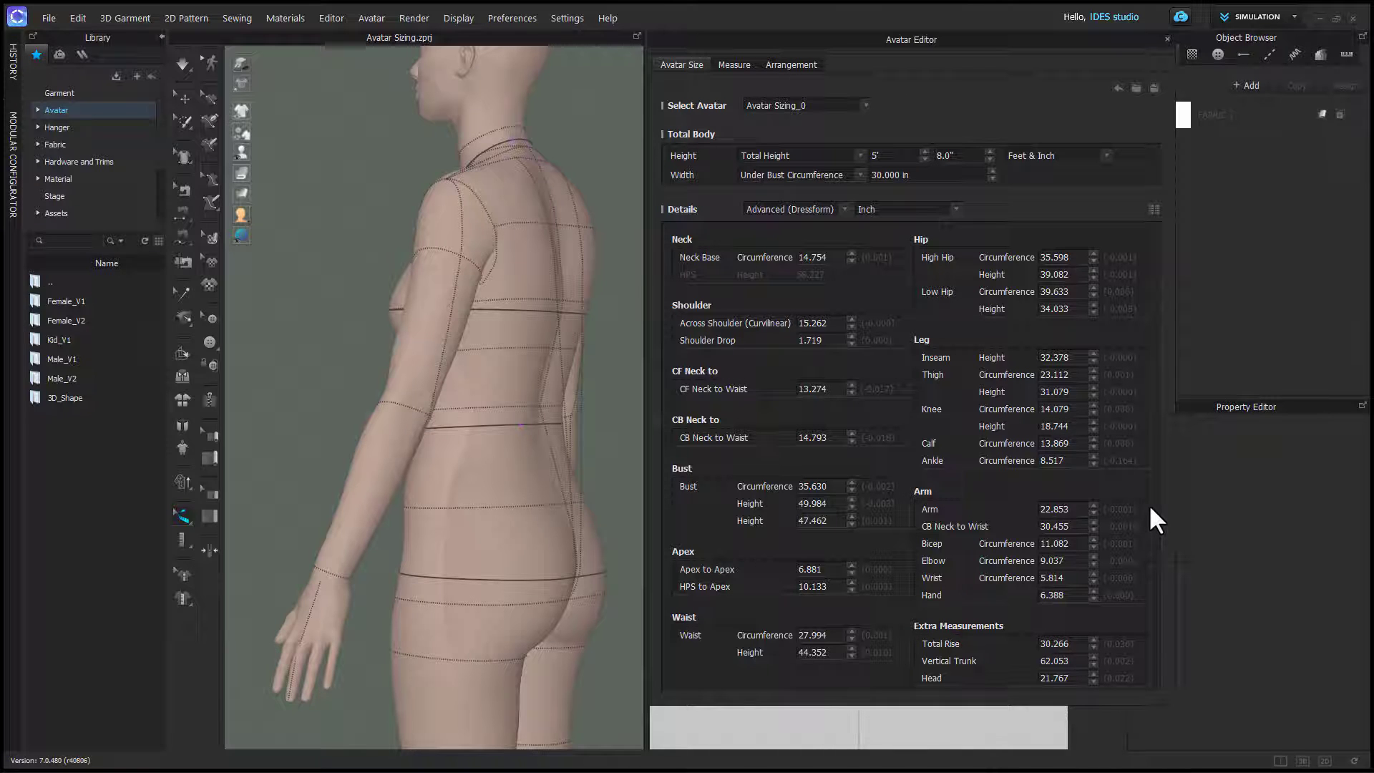
pyautogui.click(1079, 509)
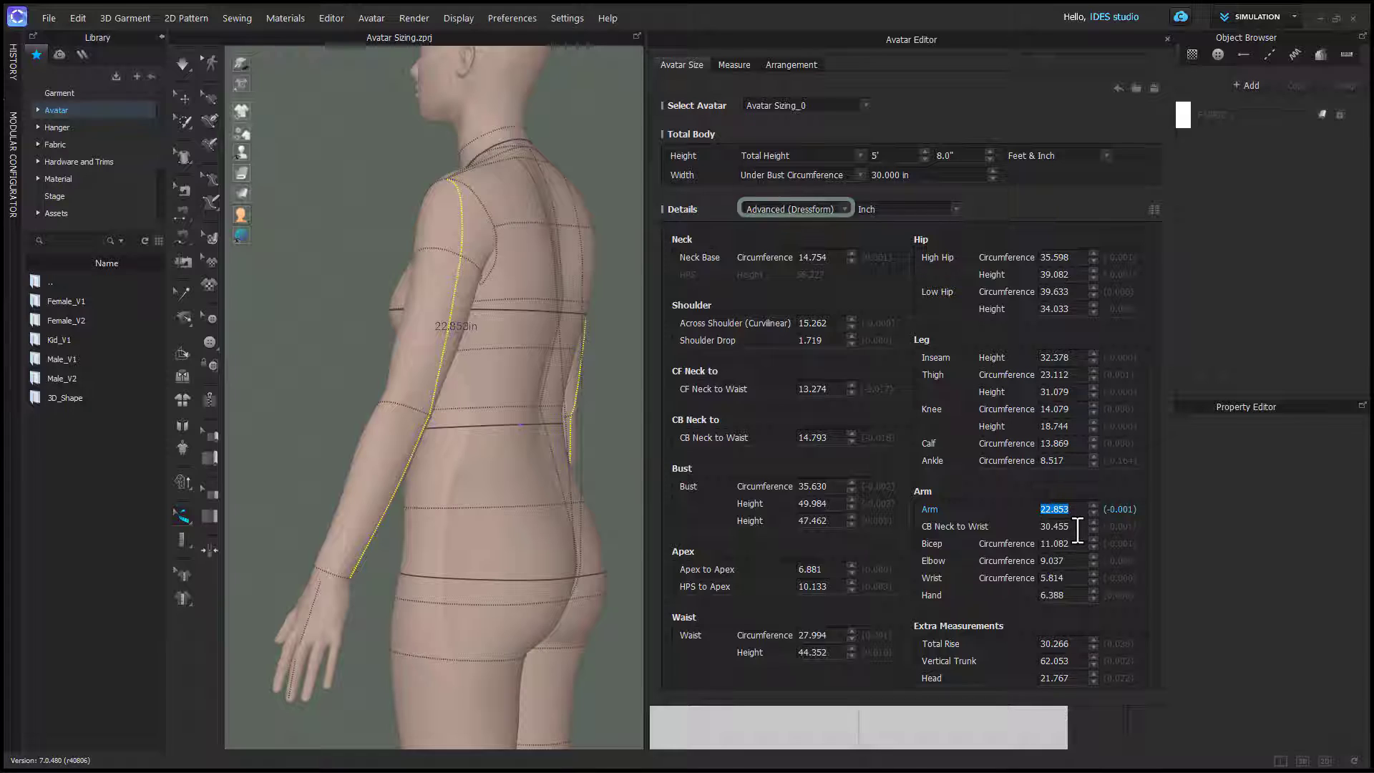
pyautogui.click(1078, 527)
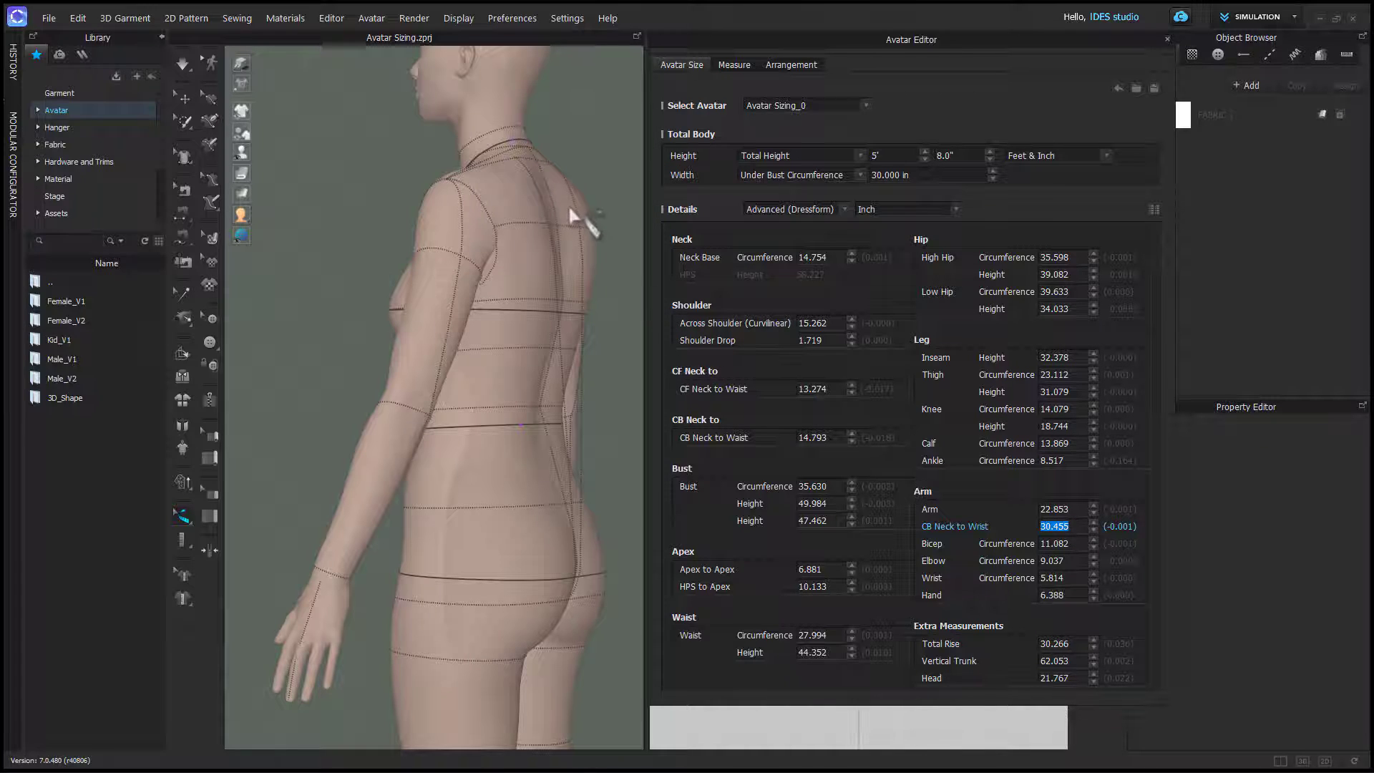
pyautogui.scroll(5, 567, 203)
pyautogui.moveTo(562, 209); pyautogui.dragTo(535, 492, button='middle')
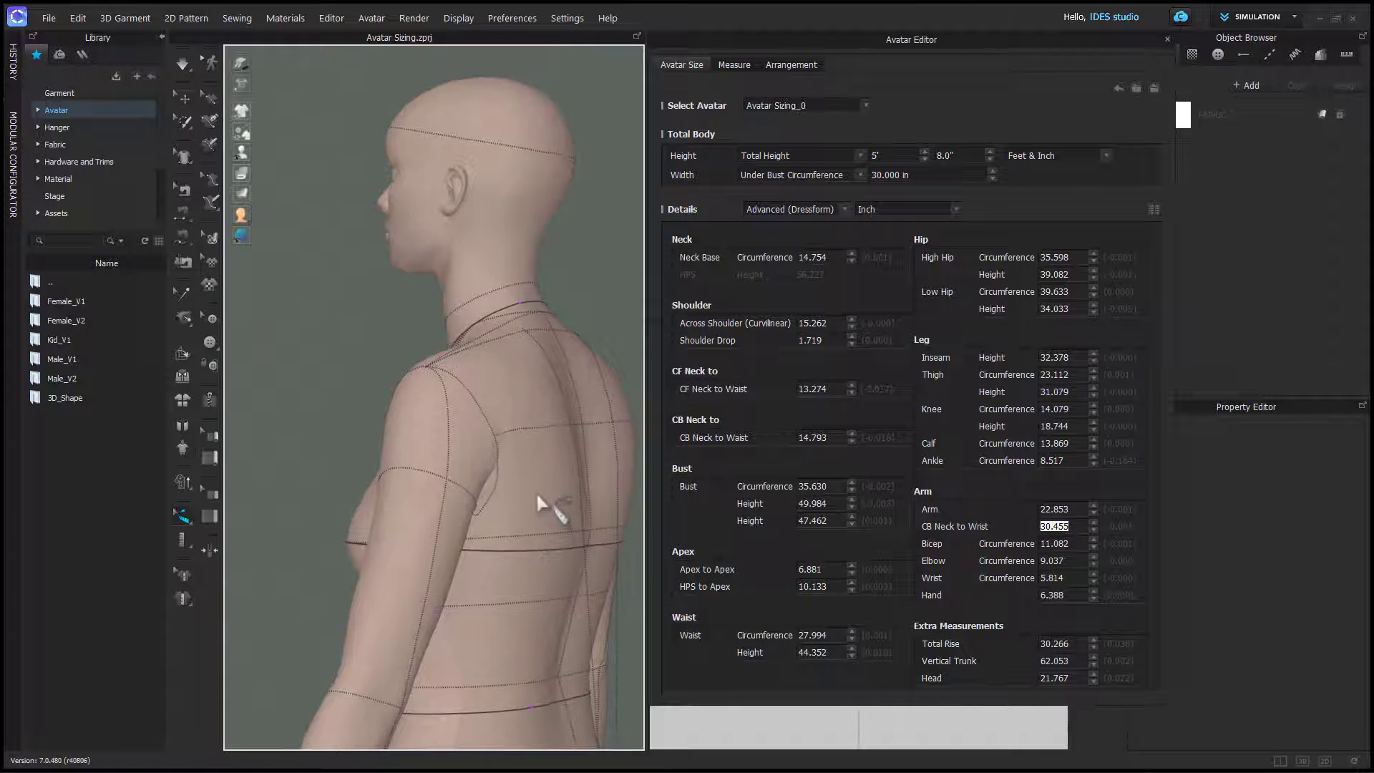
pyautogui.moveTo(535, 492); pyautogui.dragTo(509, 526, button='right')
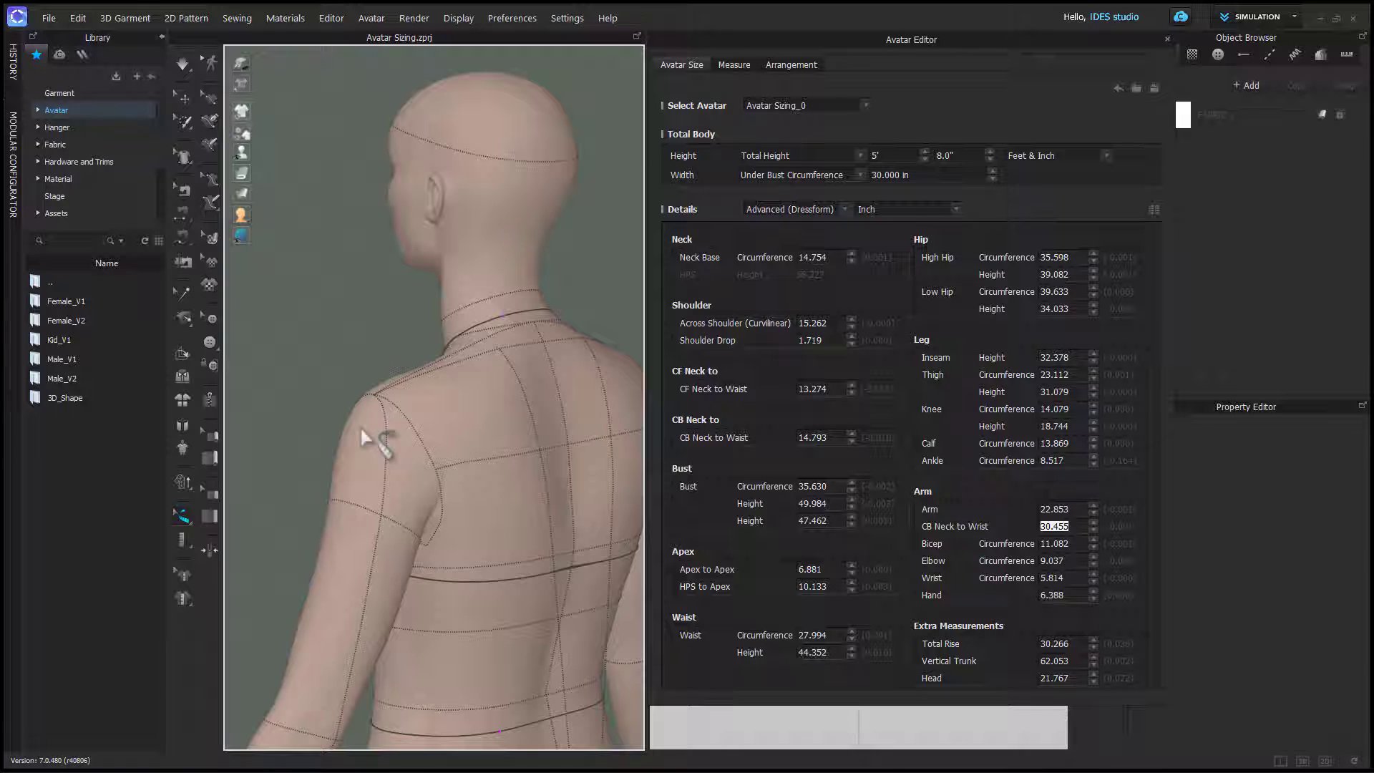
pyautogui.scroll(-3, 374, 450)
pyautogui.moveTo(364, 470); pyautogui.dragTo(444, 329, button='right')
pyautogui.click(505, 195)
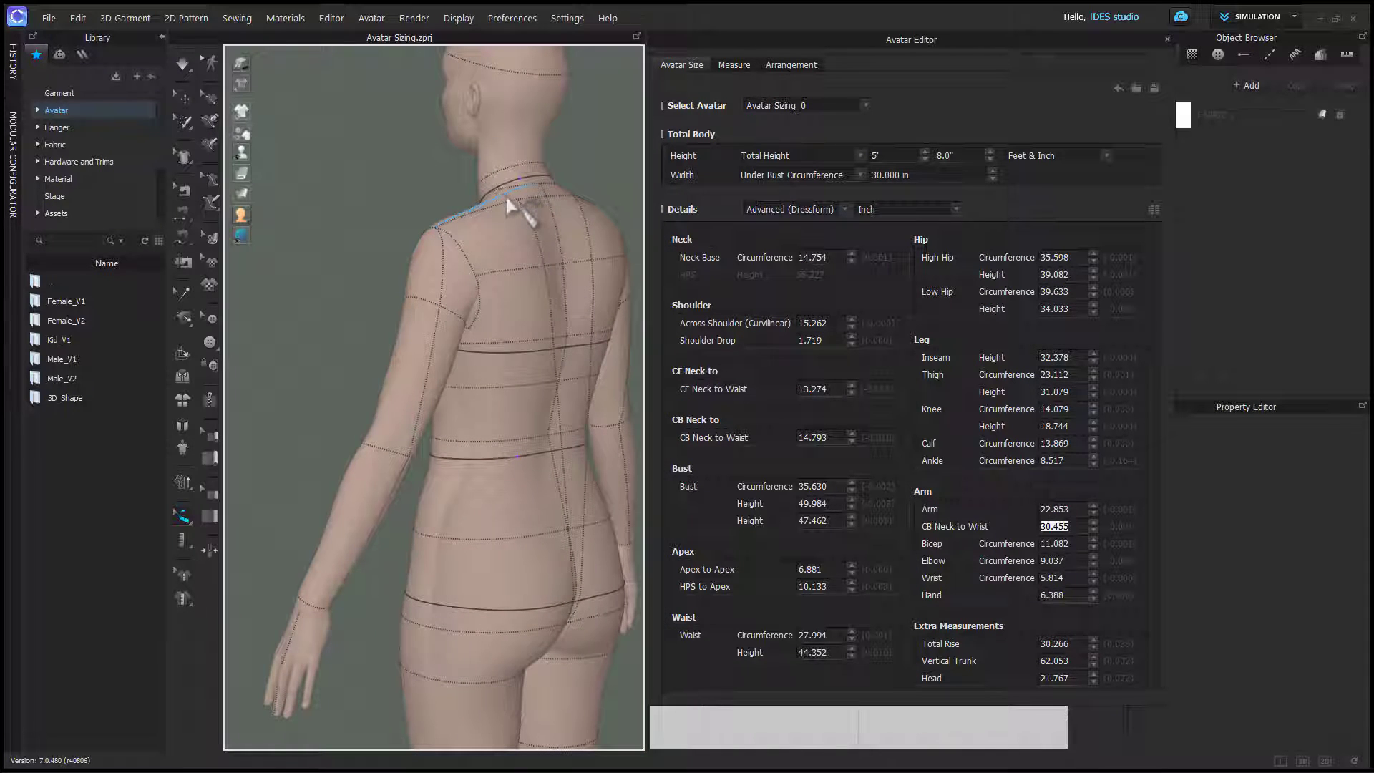
pyautogui.click(444, 291)
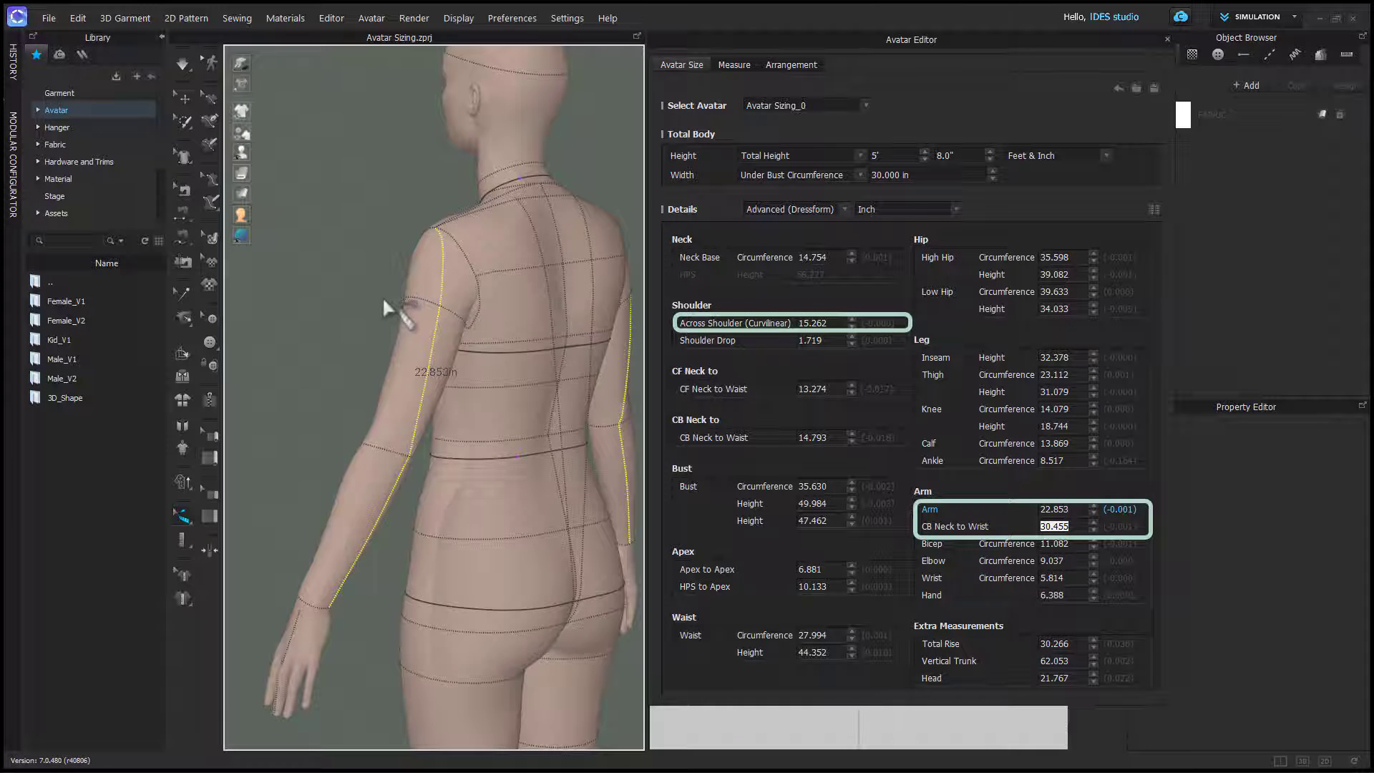
pyautogui.click(1094, 505)
pyautogui.tripleClick(1093, 506)
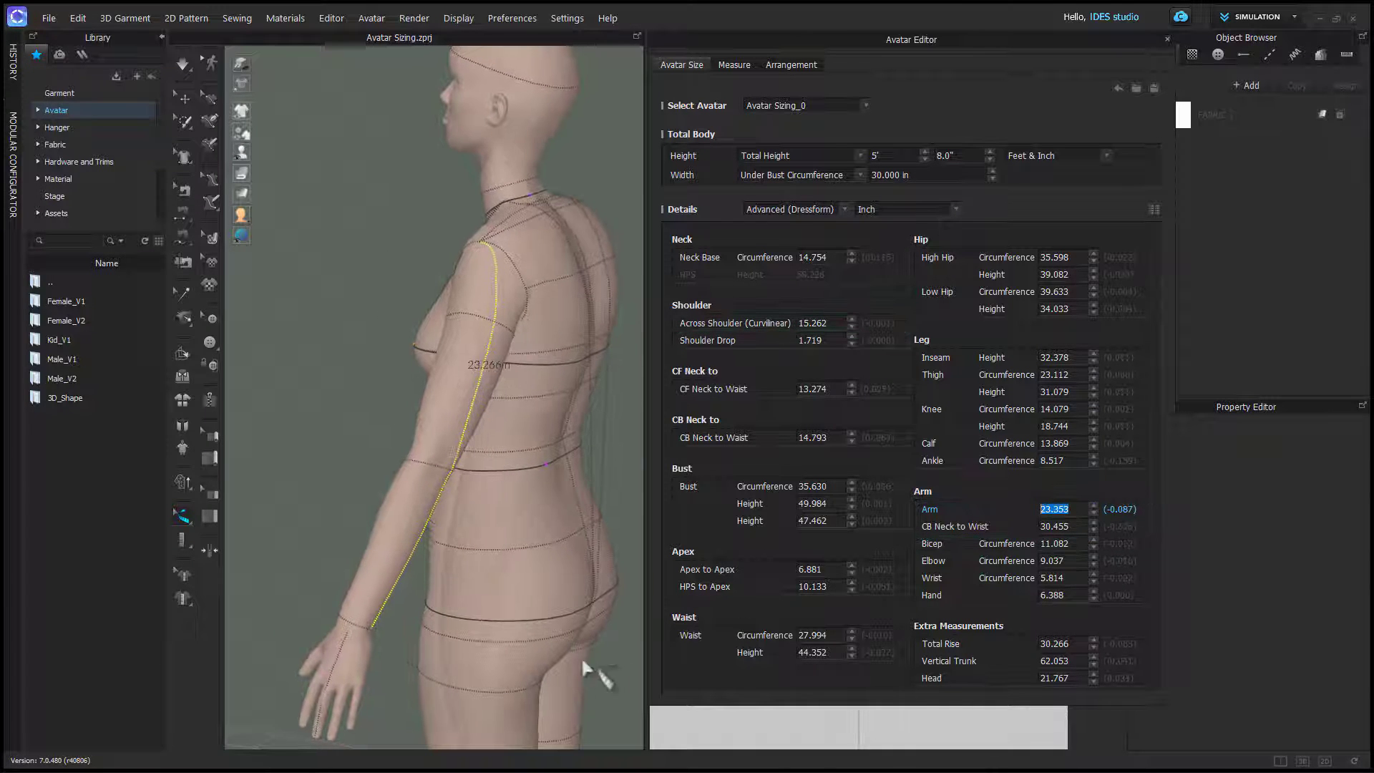
pyautogui.moveTo(563, 672); pyautogui.dragTo(590, 674, button='right')
pyautogui.doubleClick(1093, 523)
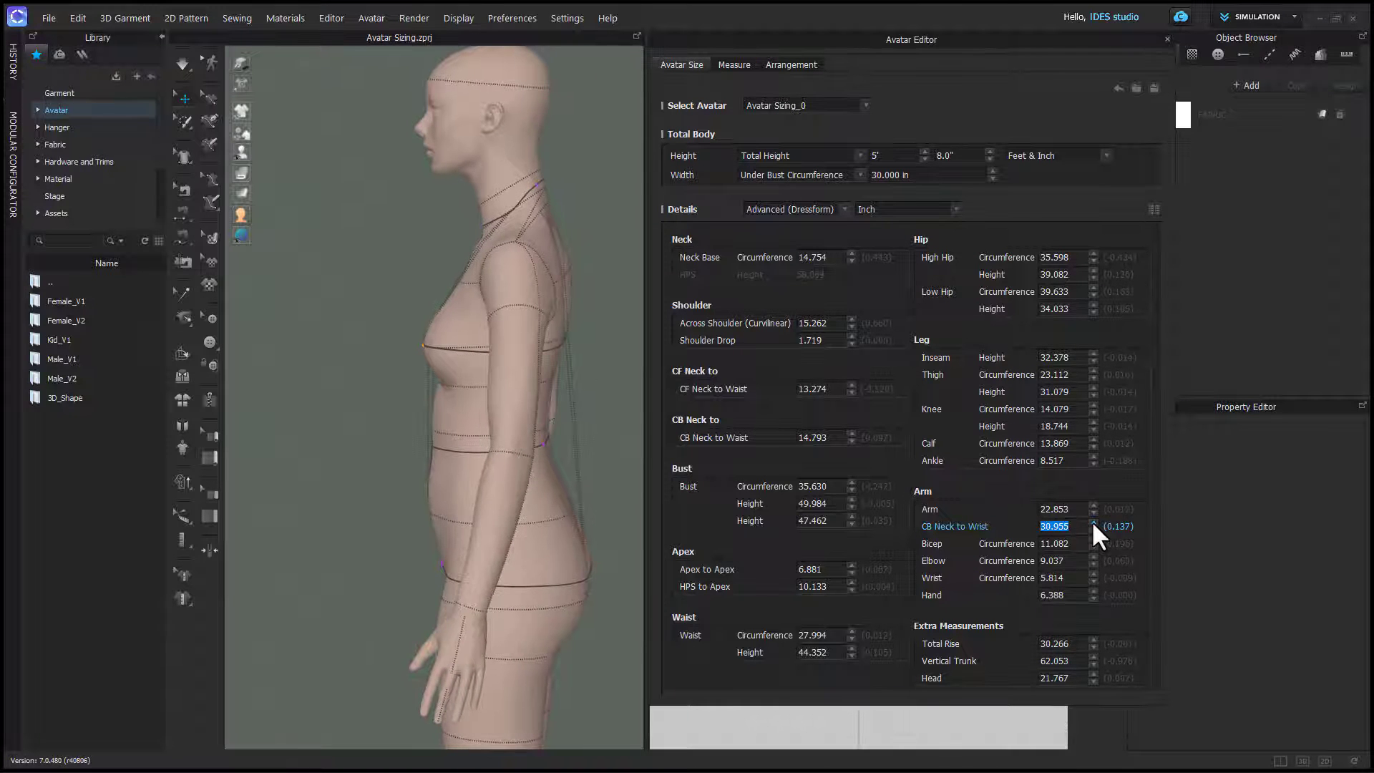
pyautogui.hotkey('ctrl', 'z')
pyautogui.moveTo(522, 205)
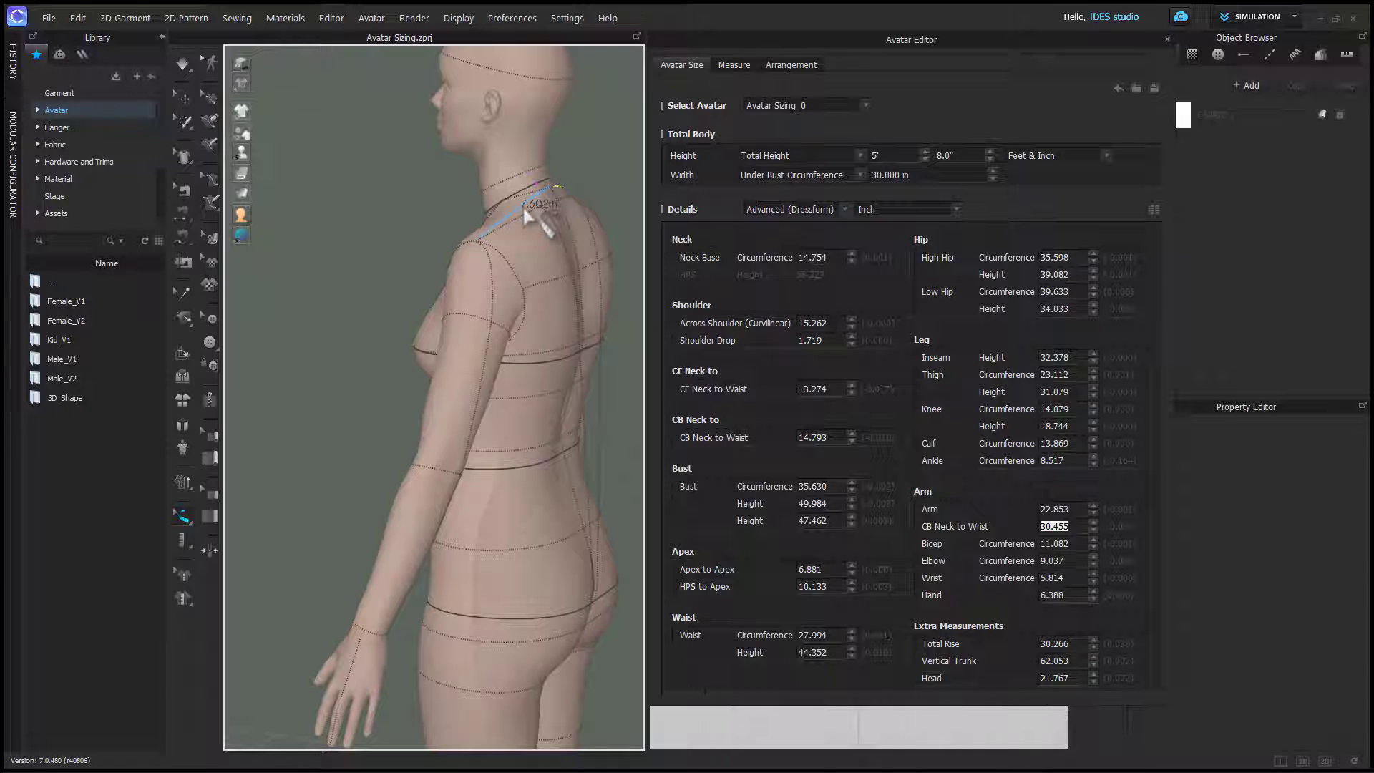
pyautogui.click(526, 213)
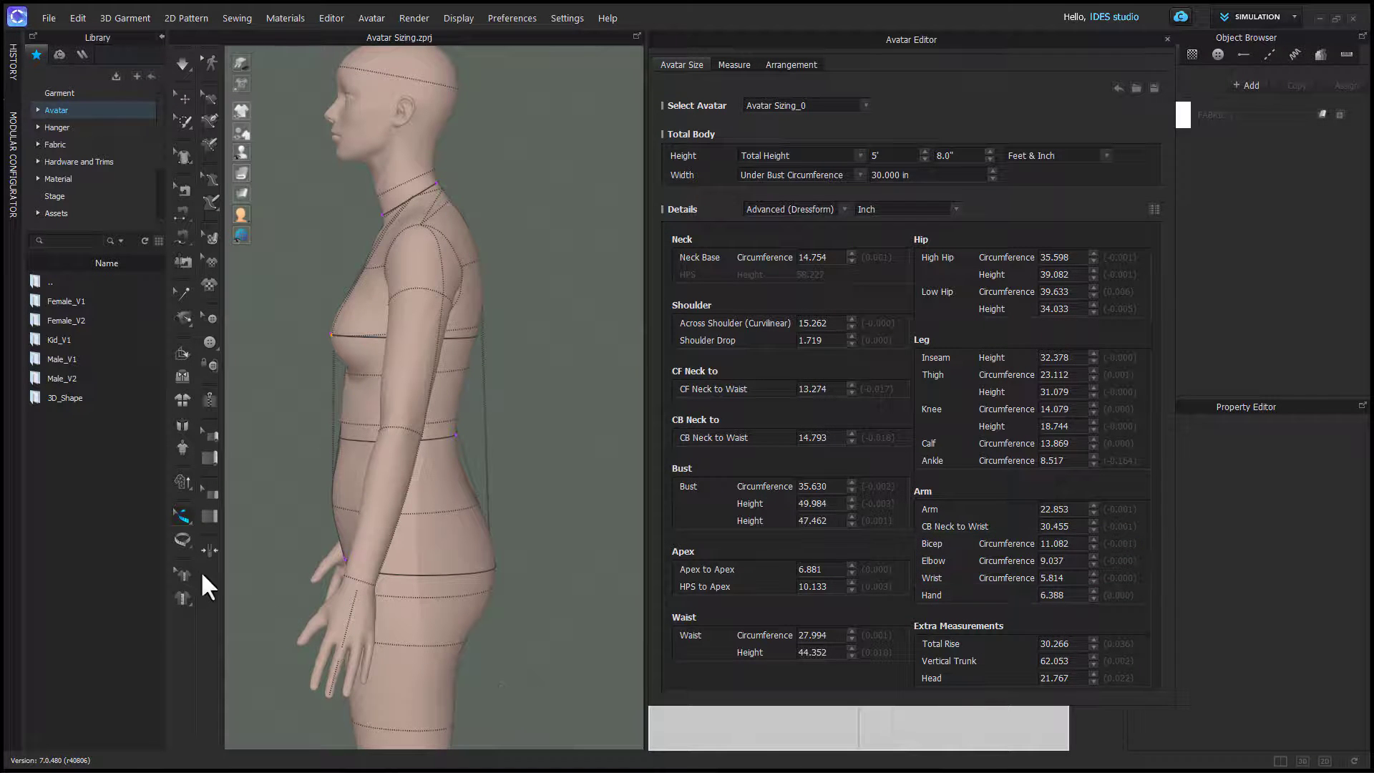
# Step: Add a roughly 9.2 in circumference measurement around the forearm and inspect it from several angles
pyautogui.moveTo(359, 583); pyautogui.dragTo(513, 586, button='right')
pyautogui.scroll(6, 512, 587)
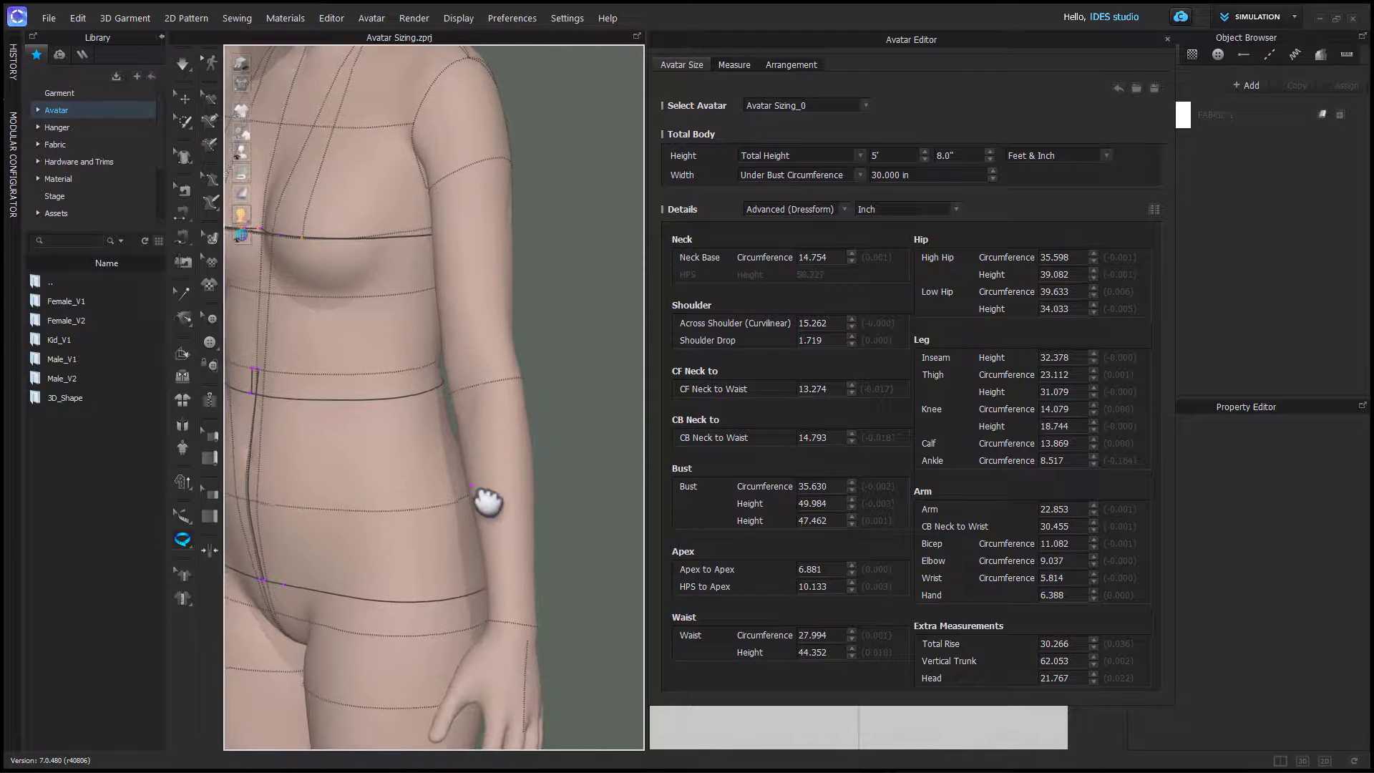
pyautogui.click(462, 420)
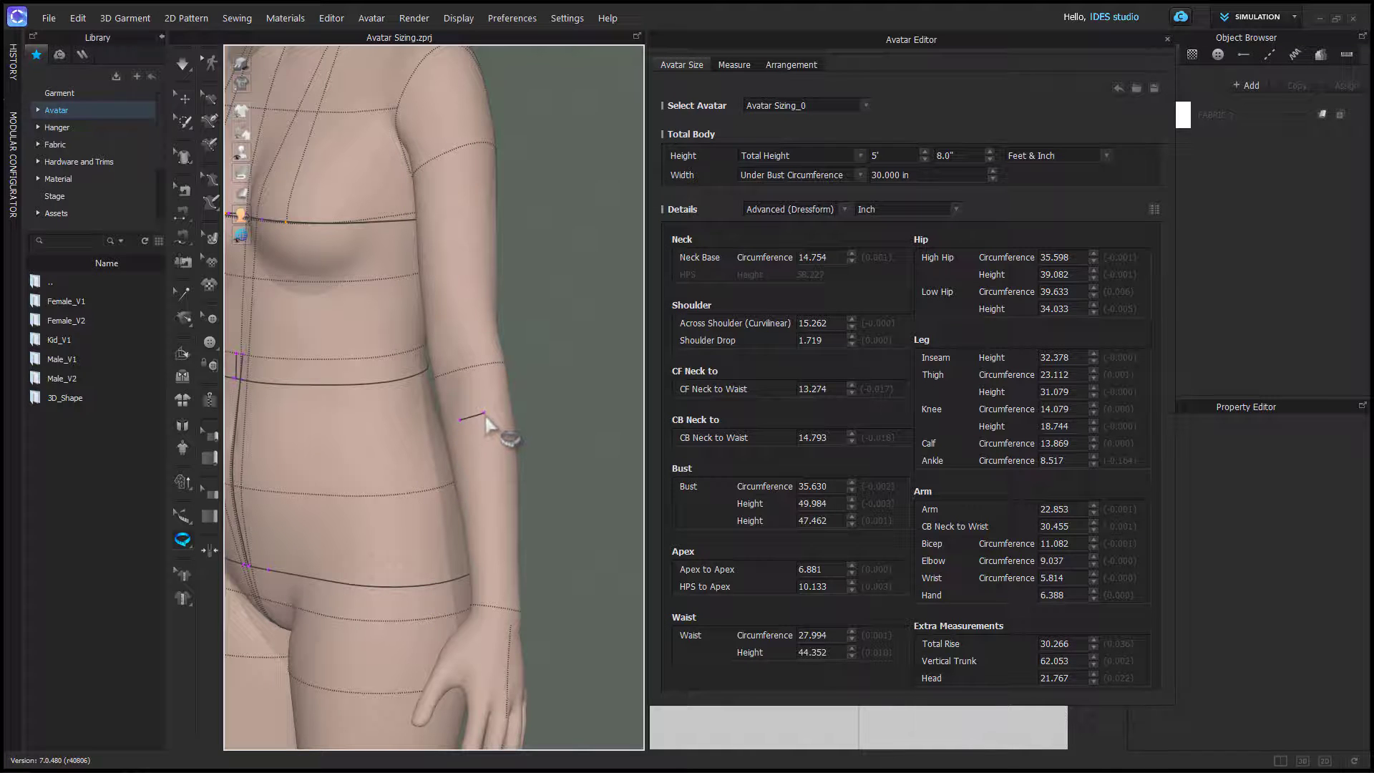
pyautogui.click(486, 421)
pyautogui.moveTo(527, 433); pyautogui.dragTo(613, 415, button='right')
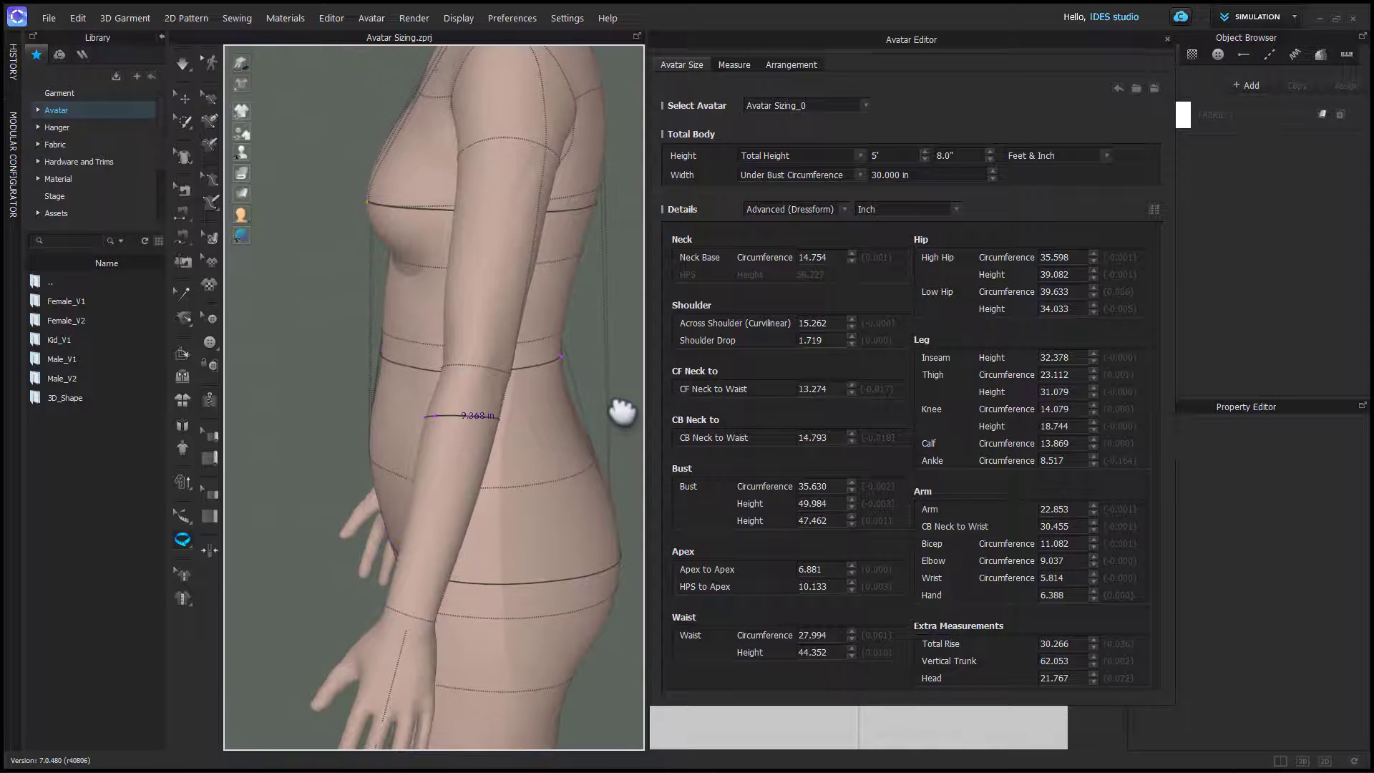
pyautogui.click(491, 431)
pyautogui.moveTo(528, 547); pyautogui.dragTo(475, 561, button='right')
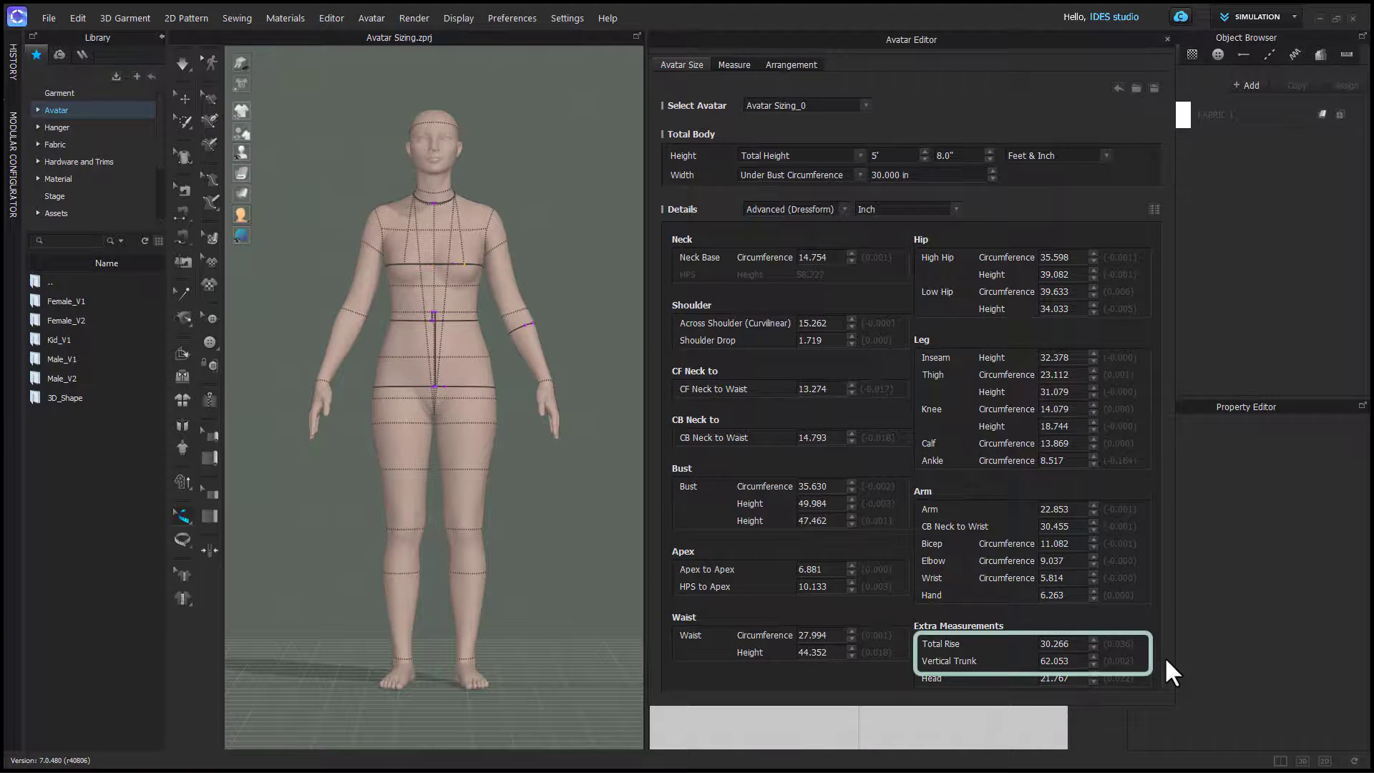
pyautogui.click(1055, 643)
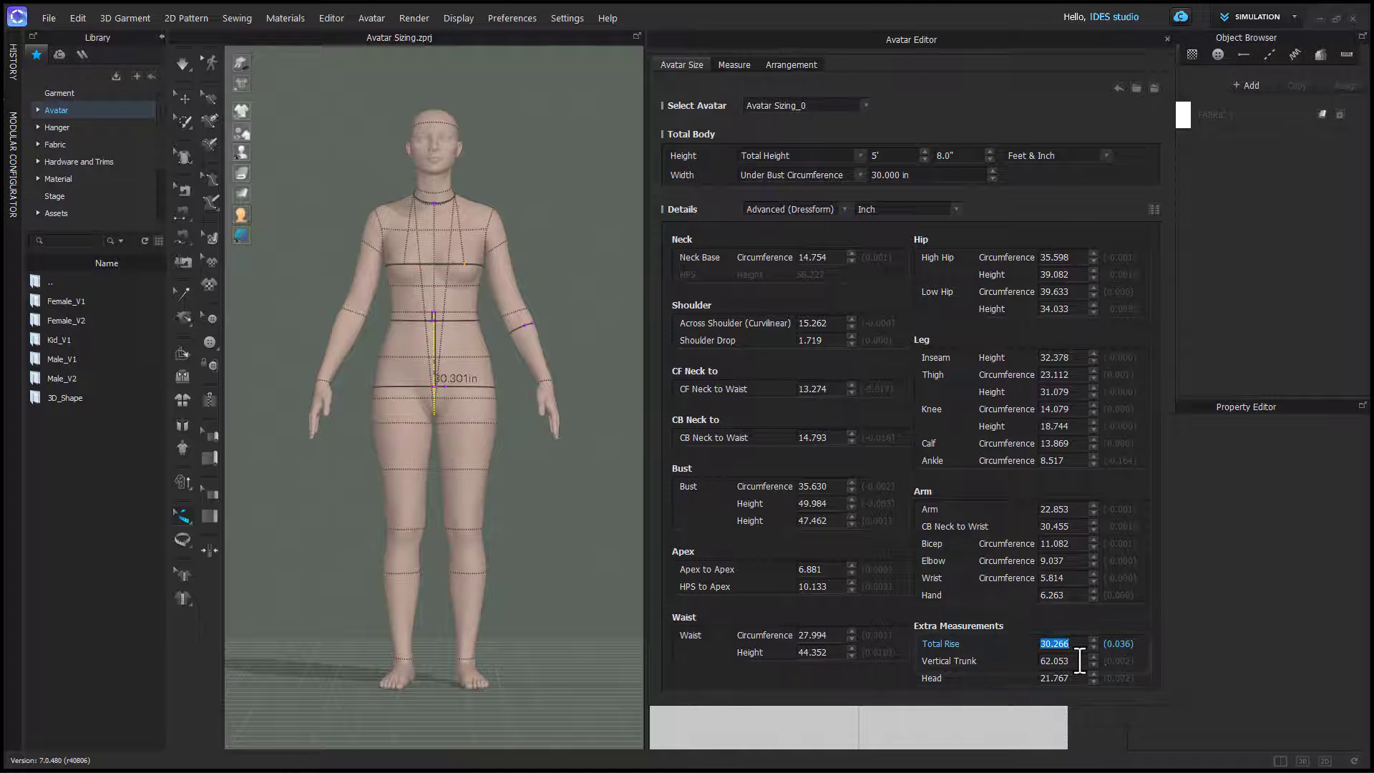
pyautogui.click(1079, 660)
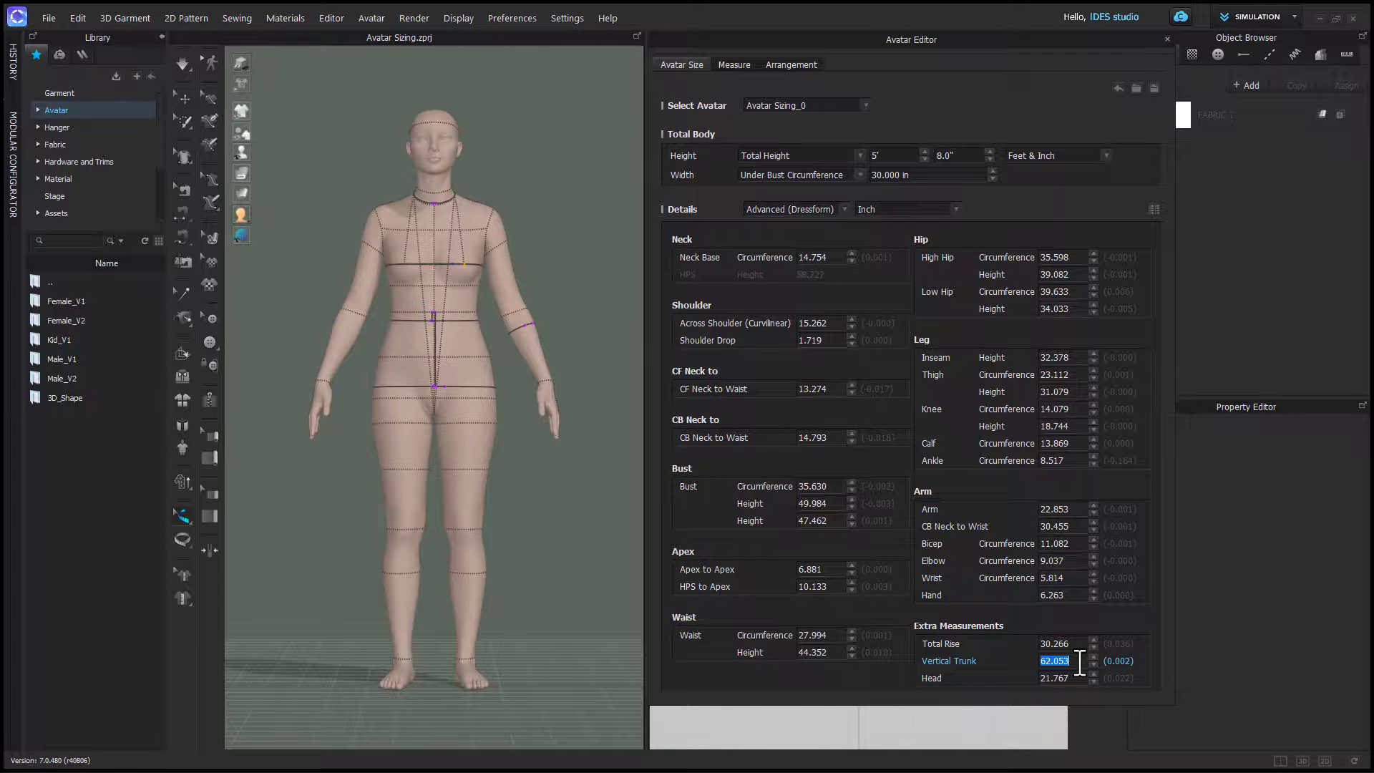
pyautogui.click(450, 301)
# Step: Cancel saving a size file and load the Avatar Sizing_1 .avs size (5' 11", 40.000 in chest) instead
pyautogui.click(1152, 88)
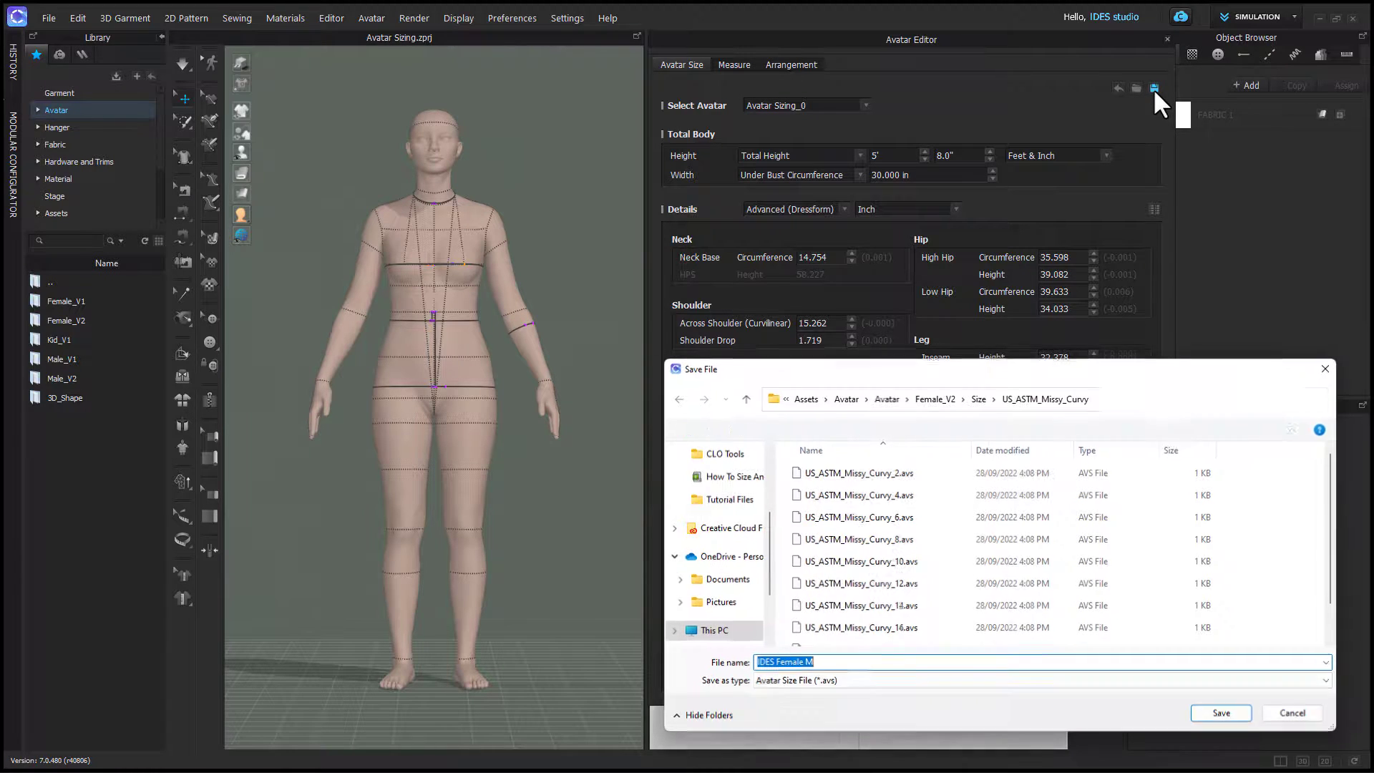
pyautogui.click(1293, 714)
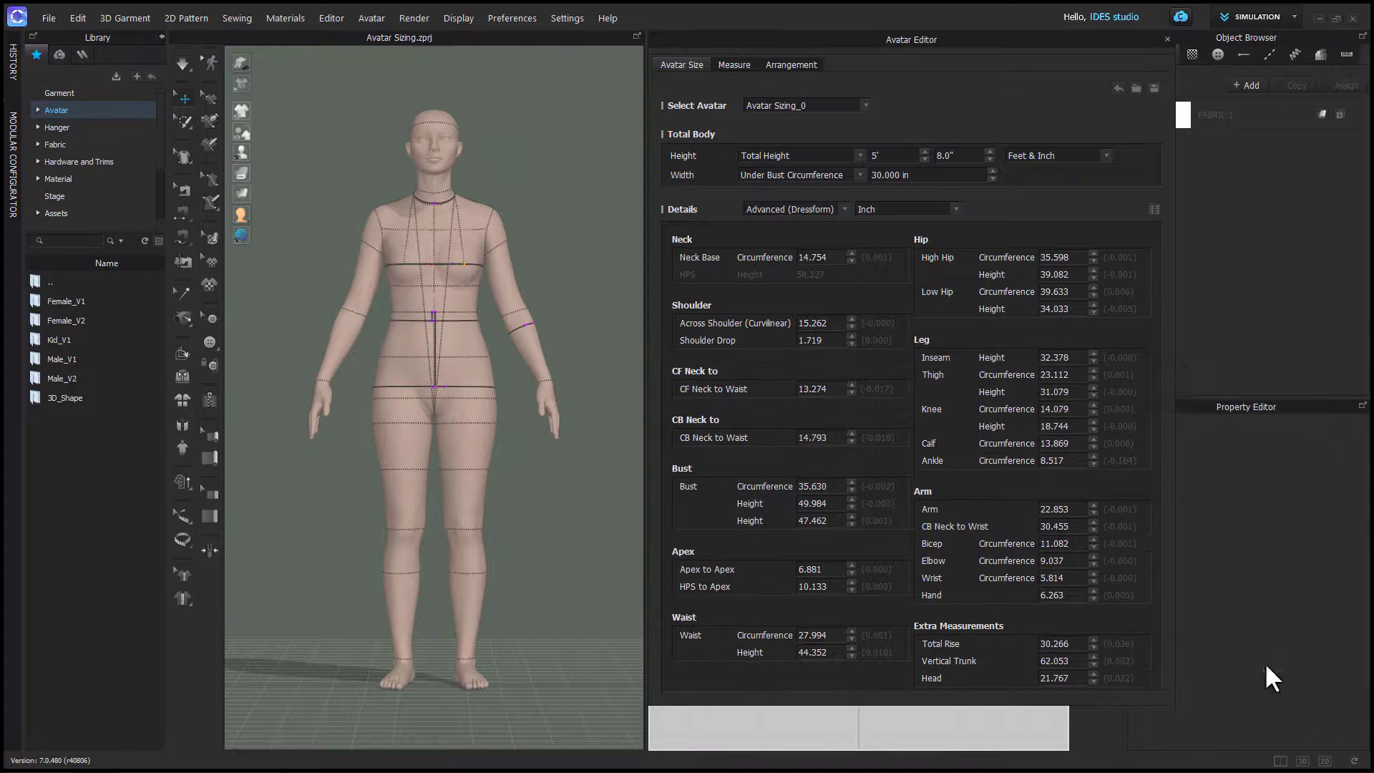
pyautogui.click(1136, 88)
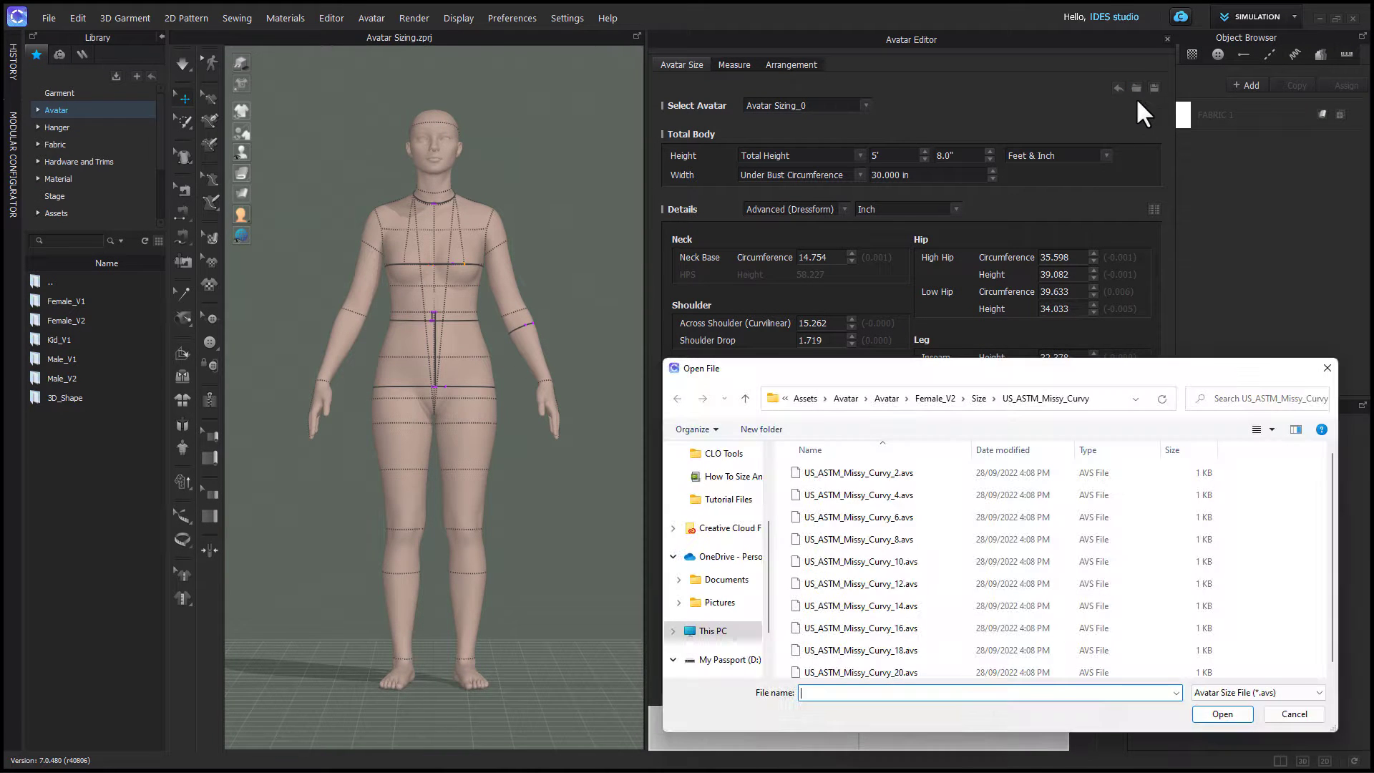
pyautogui.click(1292, 714)
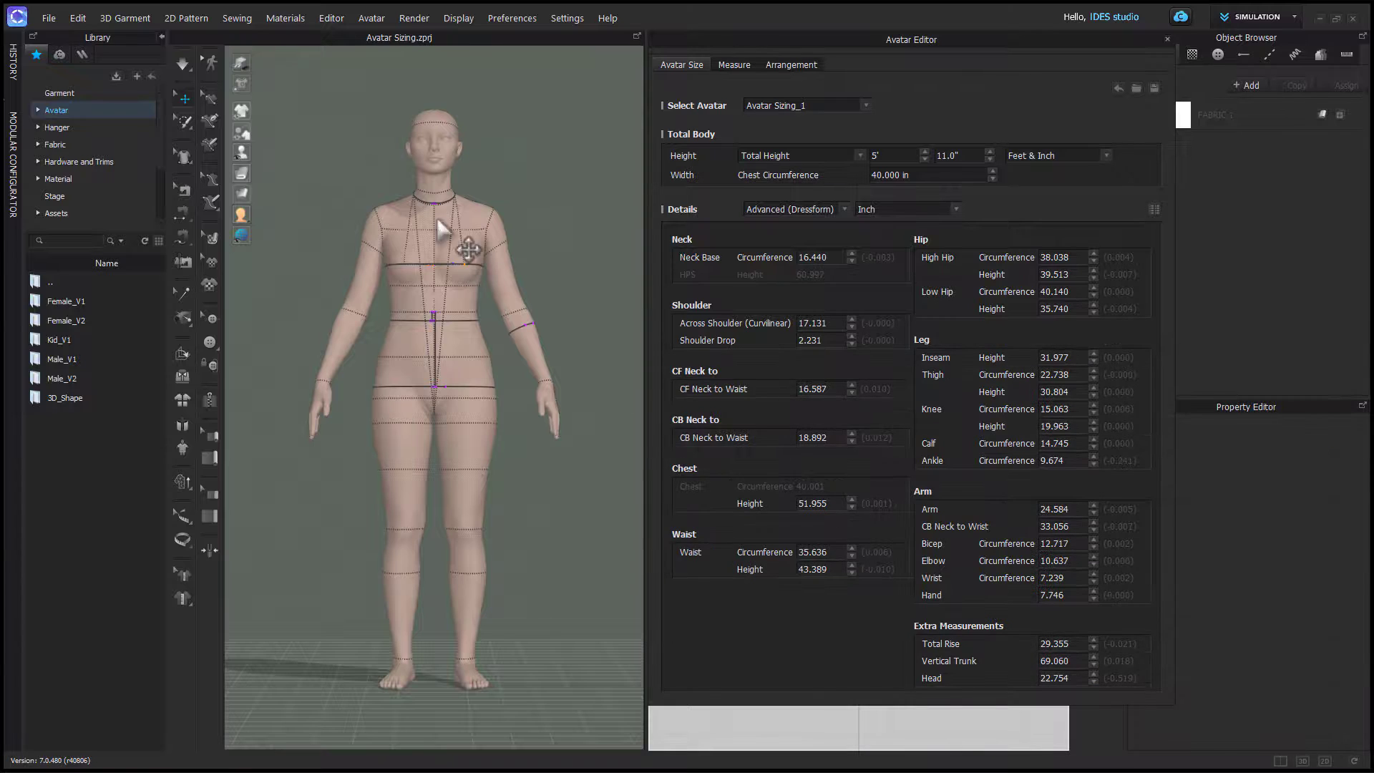
pyautogui.click(48, 18)
pyautogui.moveTo(57, 117)
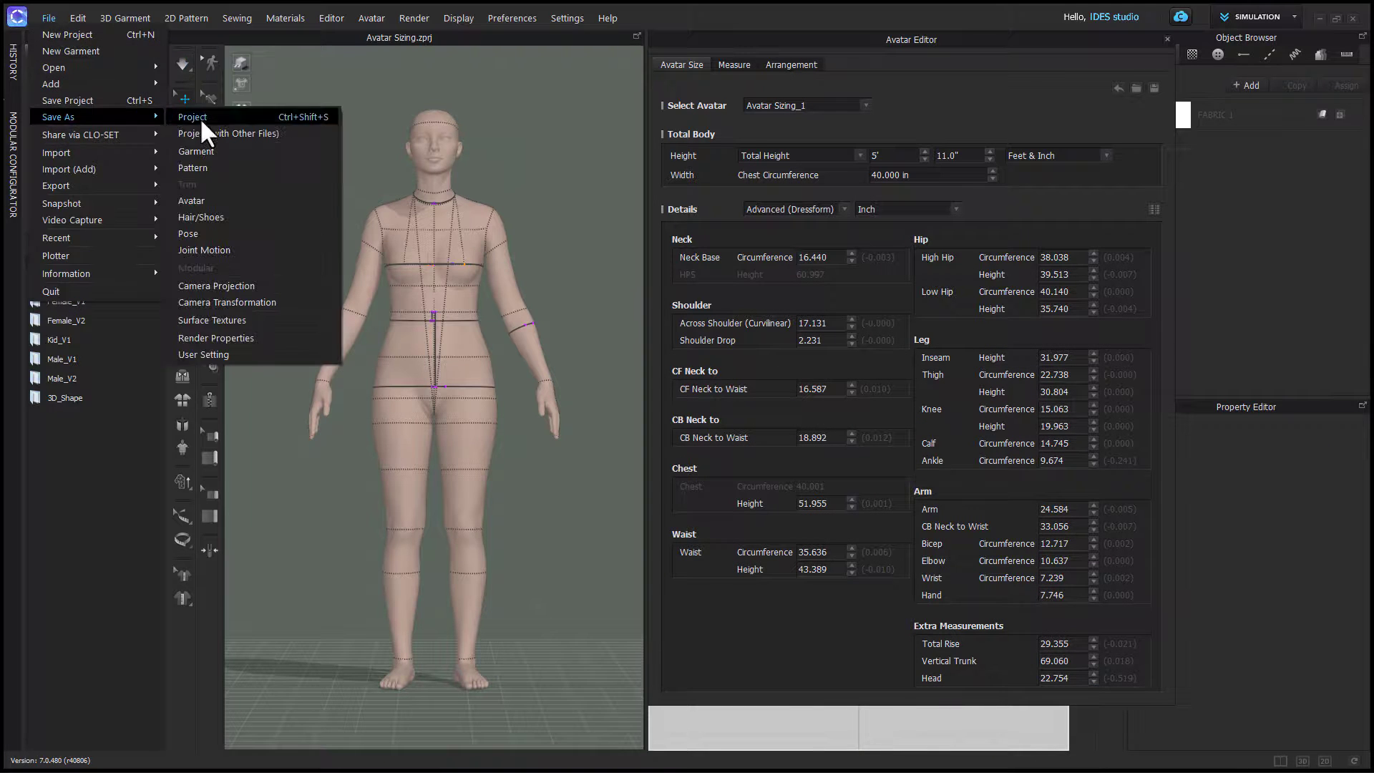
pyautogui.click(206, 203)
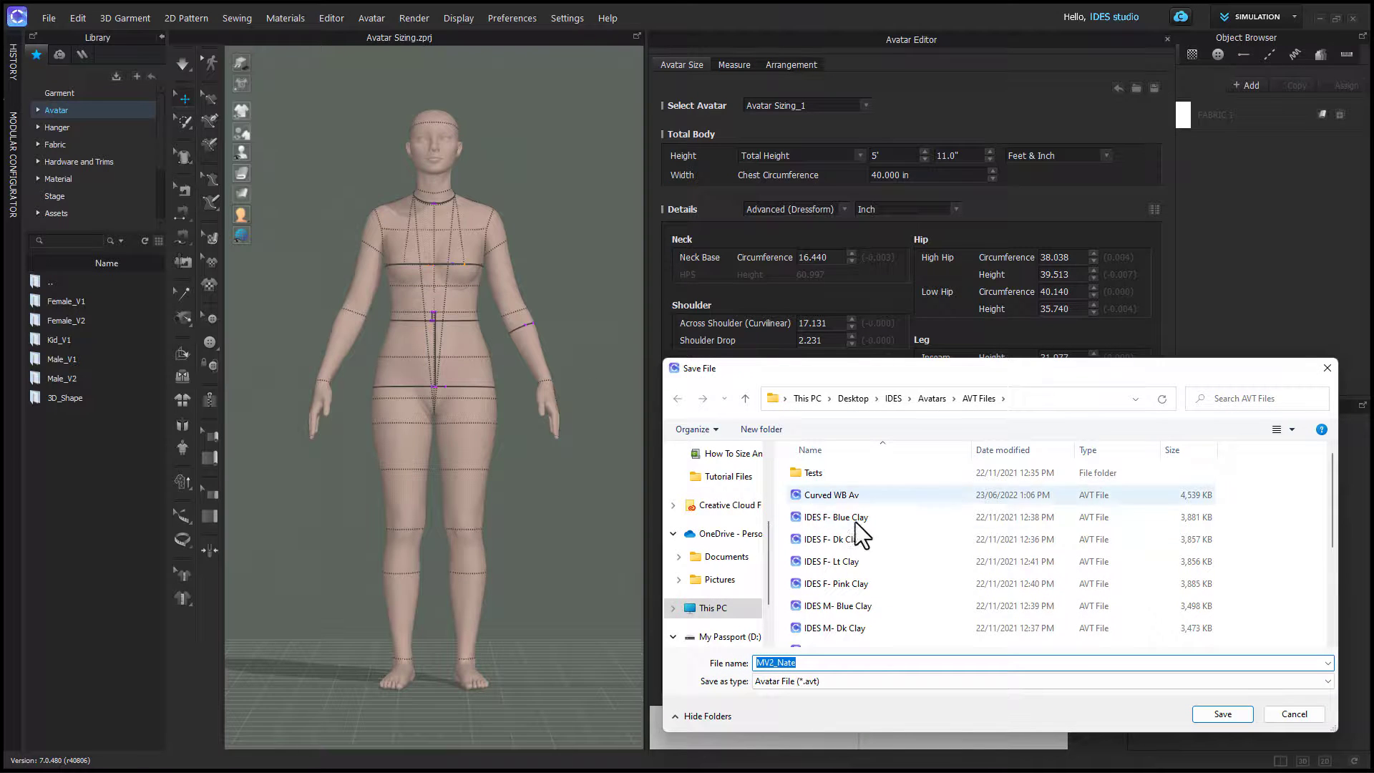
pyautogui.click(1279, 718)
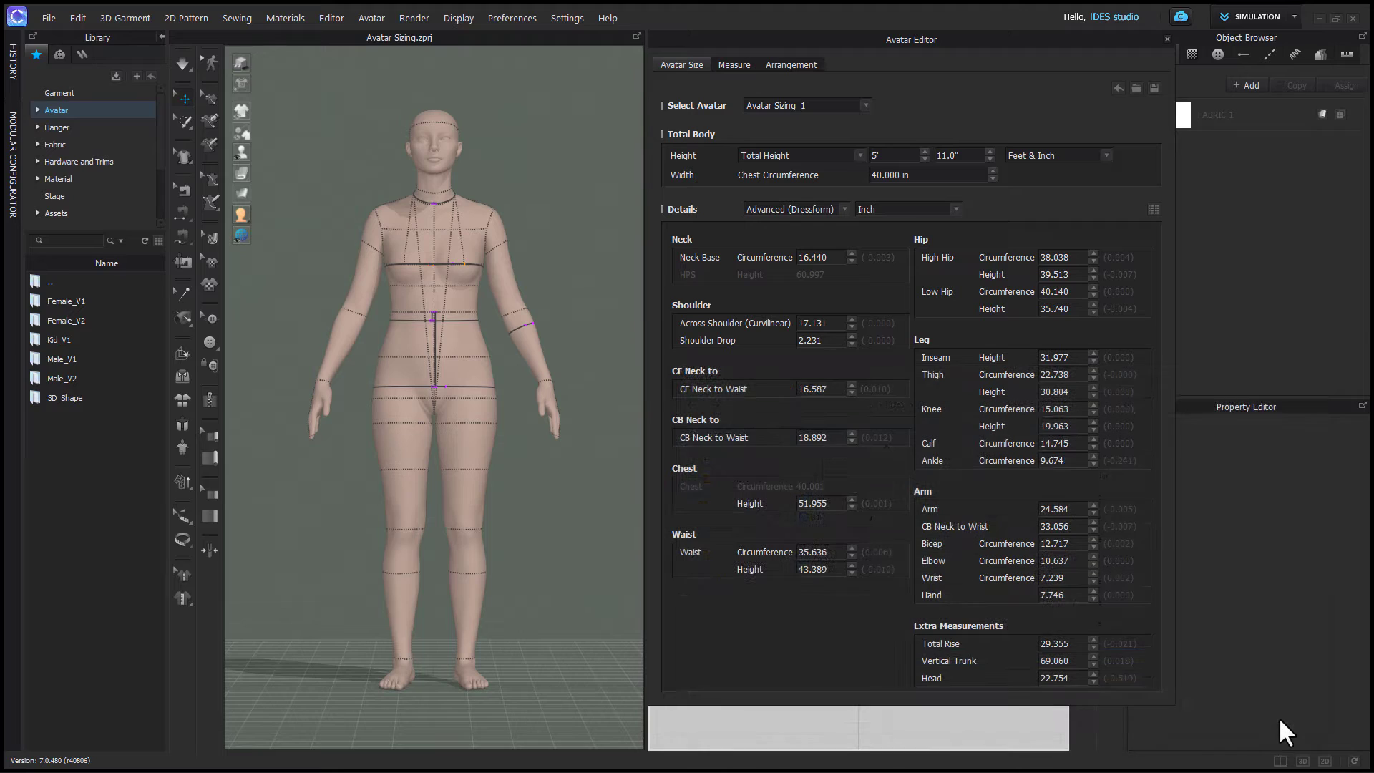